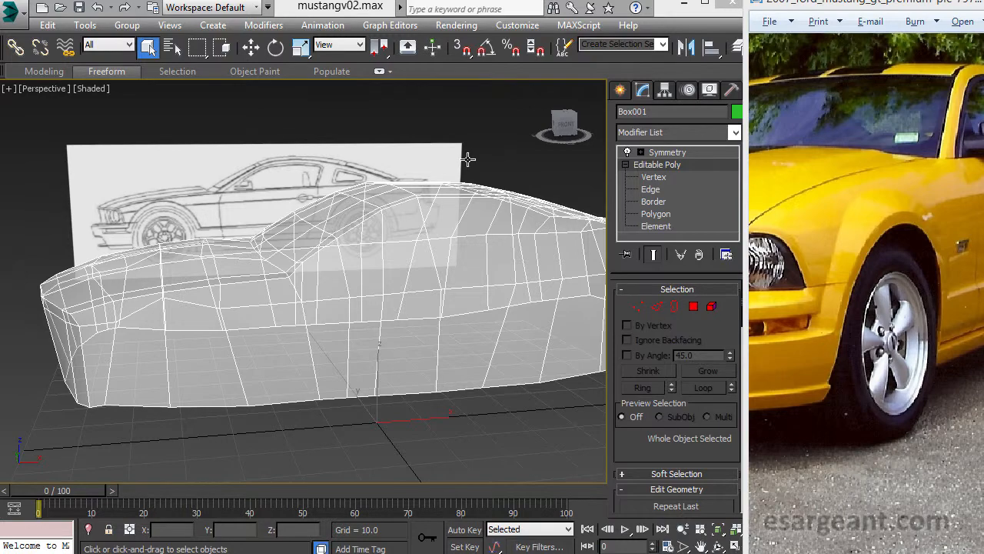
- Switch the car body's Editable Poly, beneath the Symmetry modifier, to edge sub-object level
mouse_move(272, 340)
middle_mouse_down("alt")
mouse_move(263, 325)
mouse_move(259, 354)
middle_mouse_up("alt")
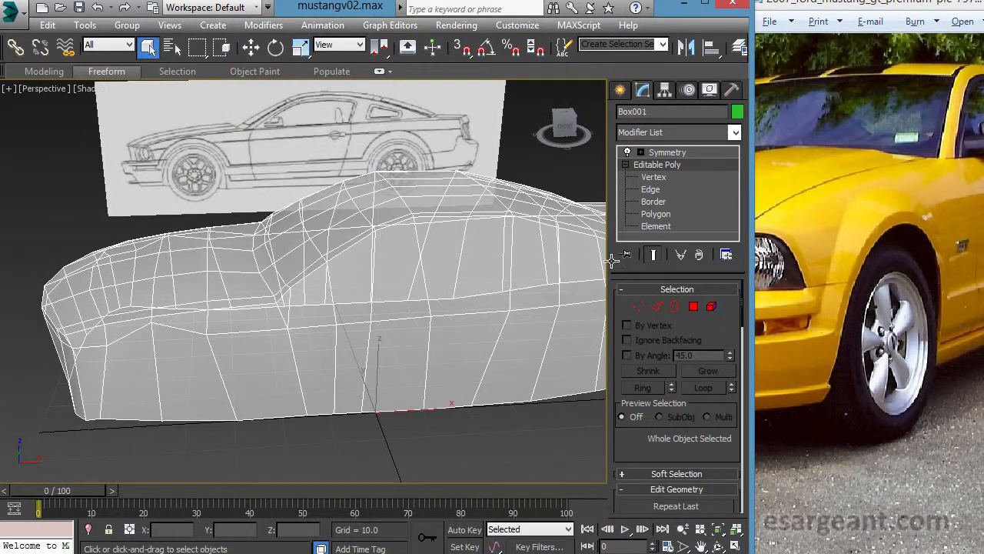
middle_click_drag(339, 310, 419, 297, "alt")
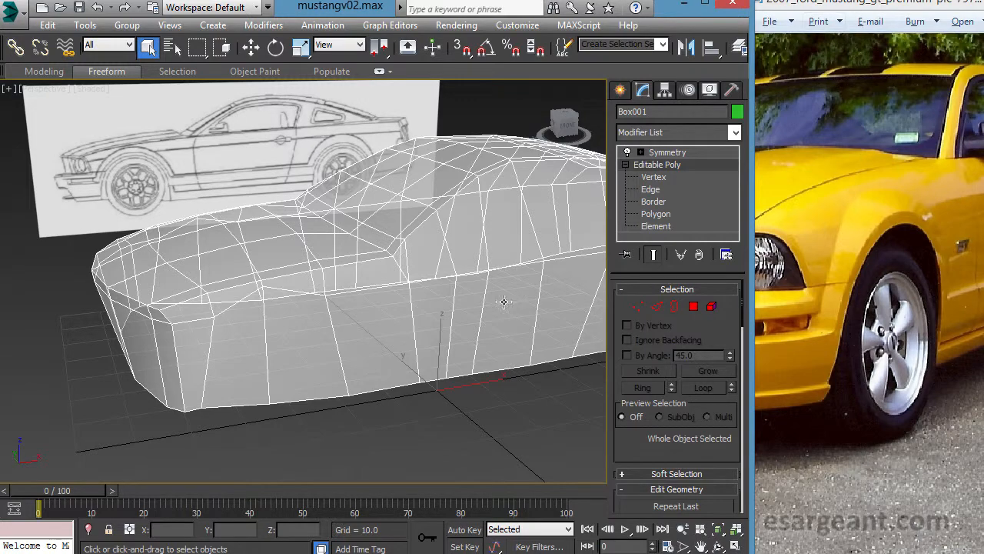
middle_click_drag(375, 315, 447, 290, "alt")
scroll(421, 302, "up", 3)
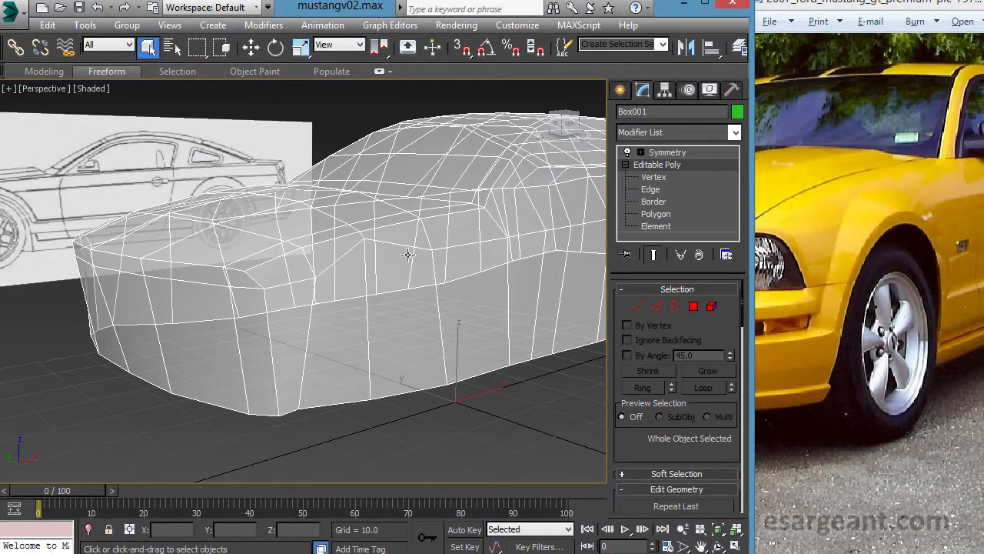
left_click(650, 189)
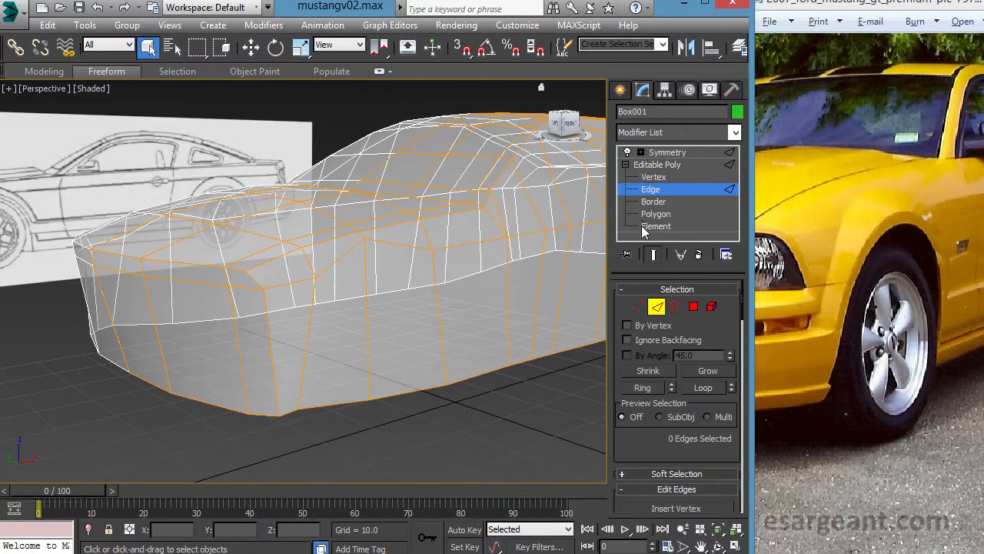
left_click(665, 192)
left_click(661, 189)
- Turn off Show Cage in the Editable Poly's subdivision surface settings to hide the orange cage on the car body
middle_click_drag(313, 263, 246, 152, "alt")
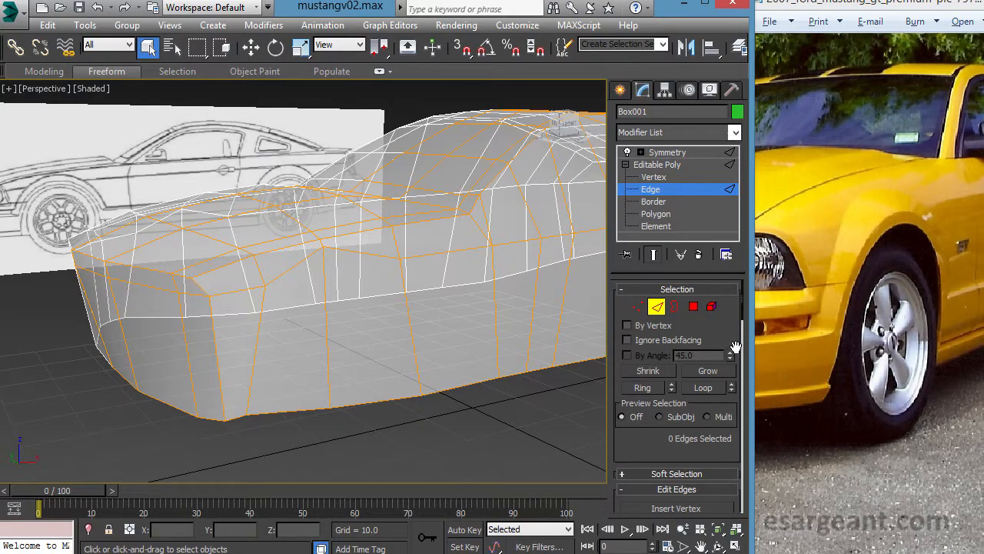
middle_click_drag(452, 288, 474, 309, "alt")
mouse_move(474, 309)
middle_mouse_down()
mouse_move(388, 282)
mouse_move(380, 295)
mouse_move(435, 278)
middle_mouse_up()
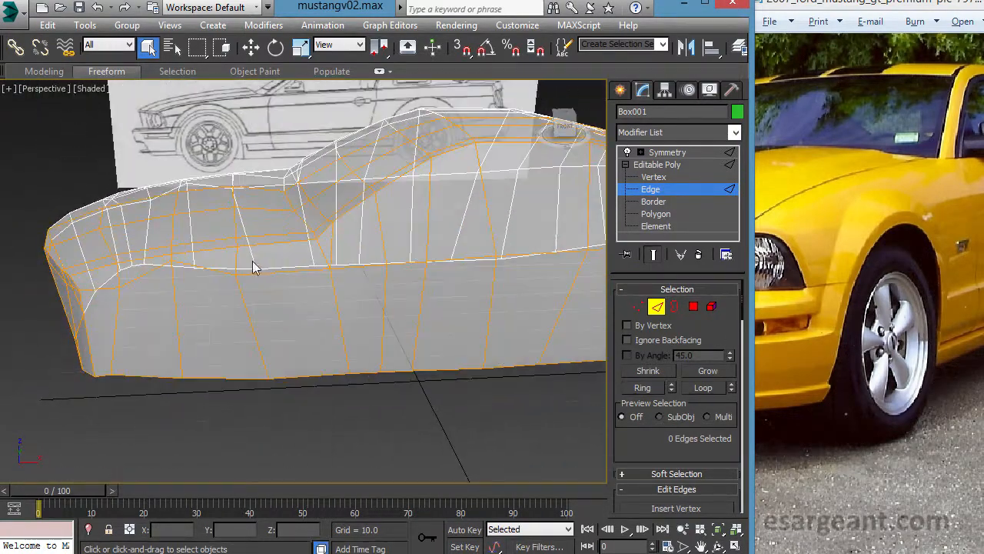
mouse_move(496, 299)
middle_mouse_down("alt")
mouse_move(499, 287)
mouse_move(500, 304)
middle_mouse_up("alt")
scroll(675, 397, "down", 2)
left_click_drag(675, 396, 697, 157)
left_click_drag(736, 460, 742, 256)
scroll(723, 306, "down", 8)
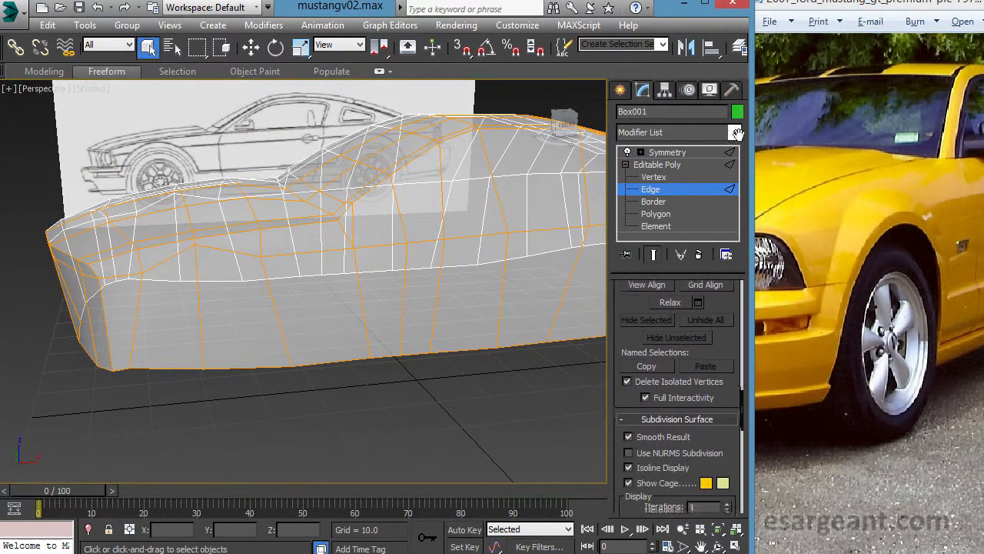
scroll(741, 393, "down", 1)
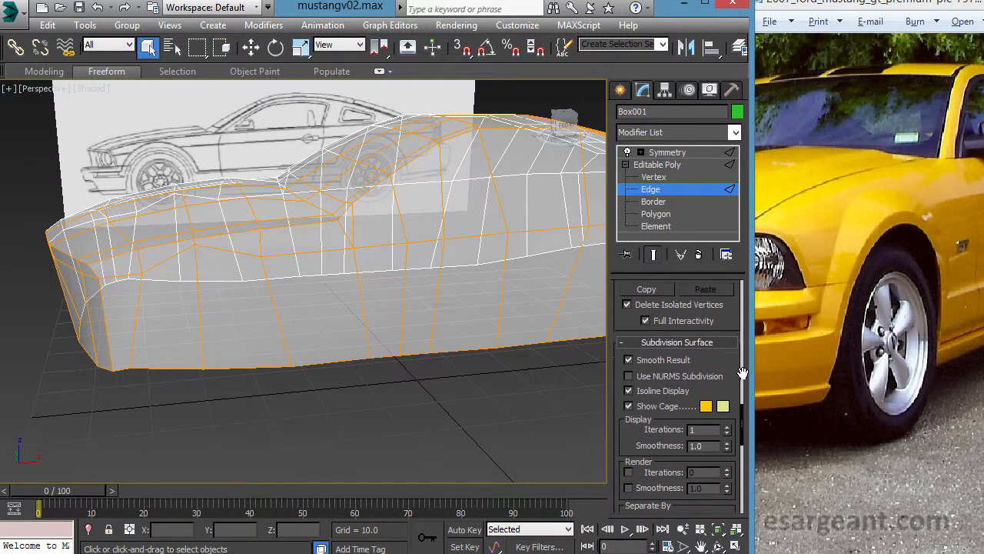
left_click(628, 406)
left_click(628, 405)
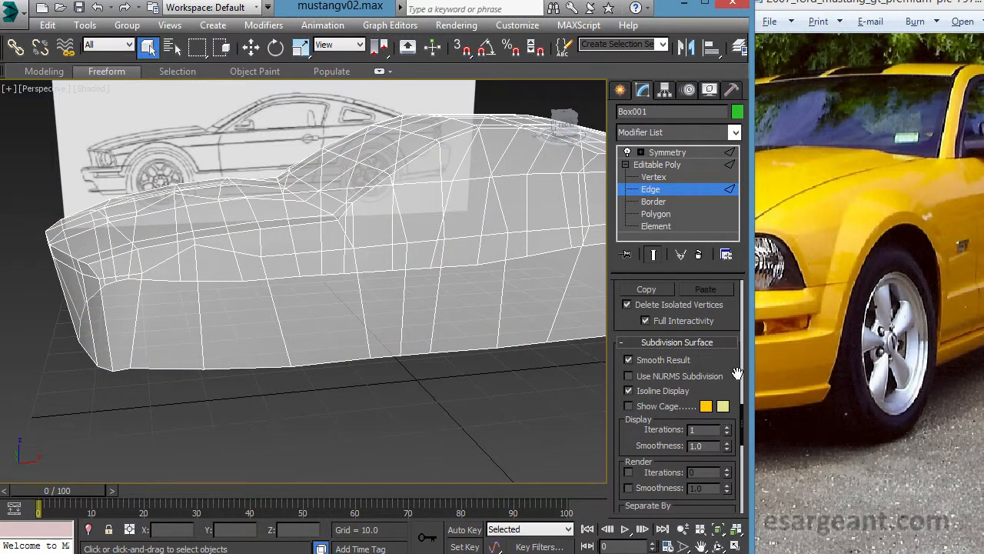
- Hide the main toolbar and the command panel to enlarge the viewport area
scroll(736, 374, "up", 5)
right_click(6, 77)
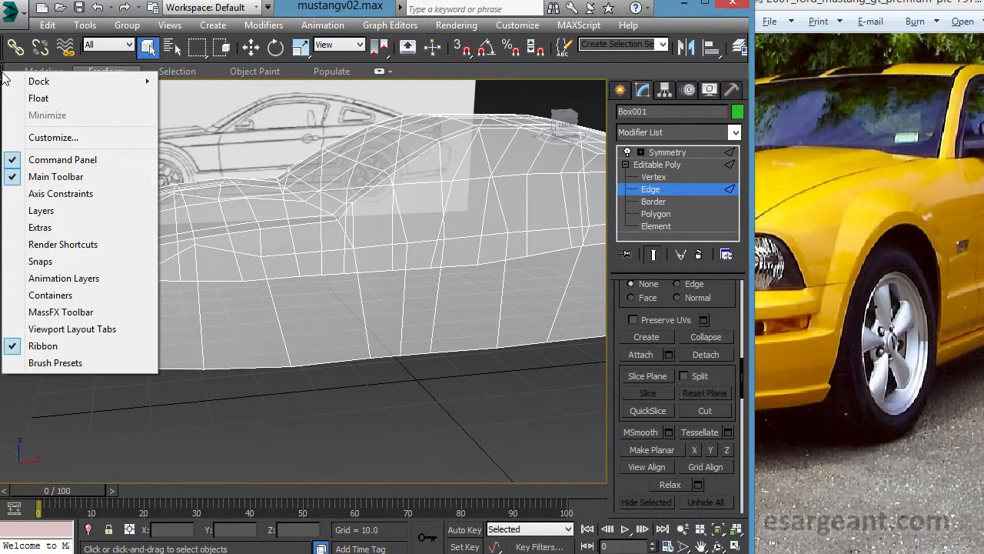
left_click(31, 176)
right_click(9, 51)
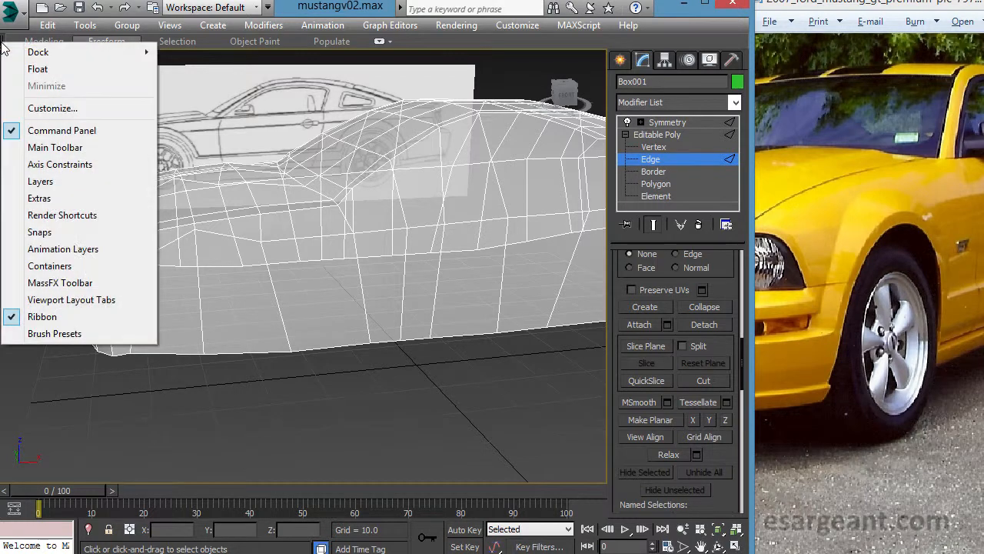
left_click(62, 132)
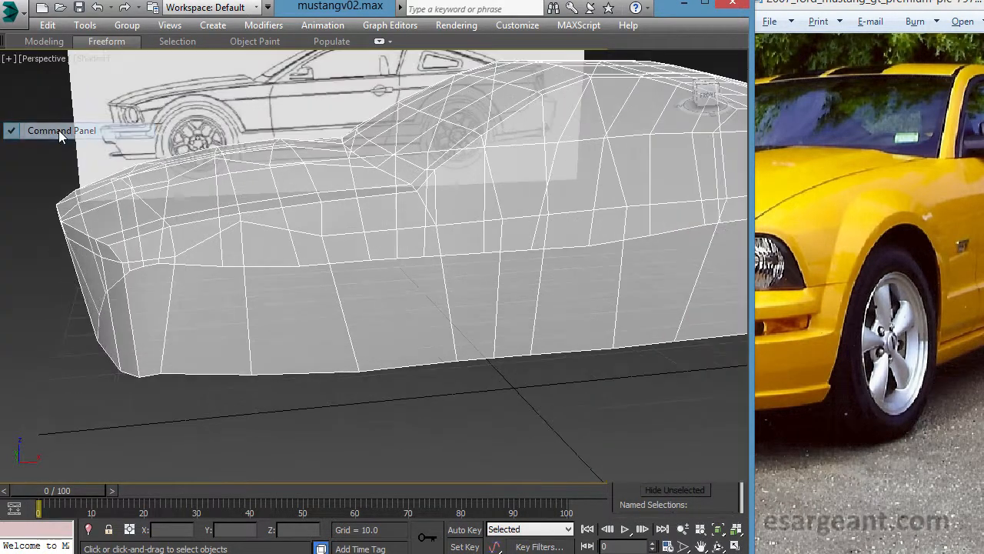
- Expand the ribbon with its polygon modeling tools and switch the car body to vertex sub-object level
left_click(379, 42)
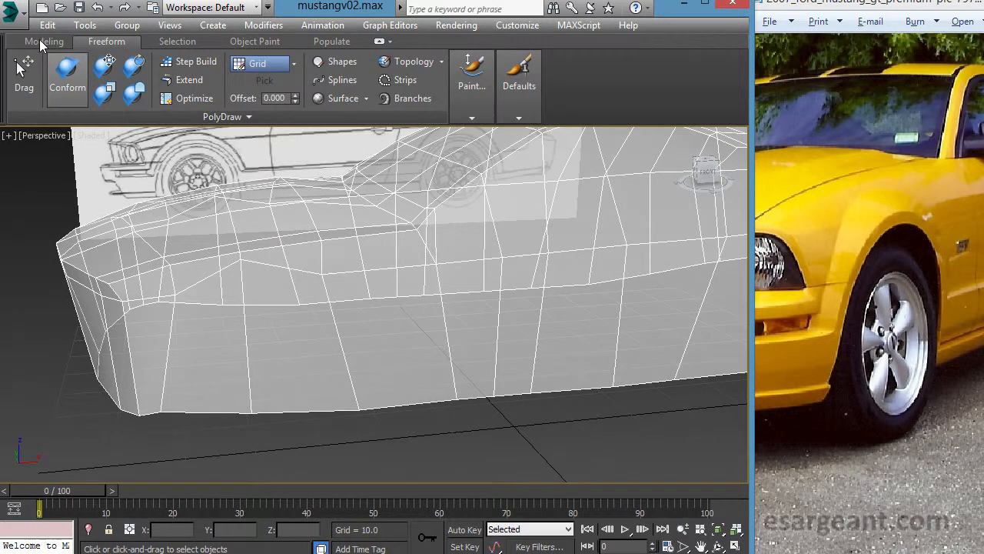
left_click(43, 42)
middle_click_drag(324, 156, 361, 247, "alt")
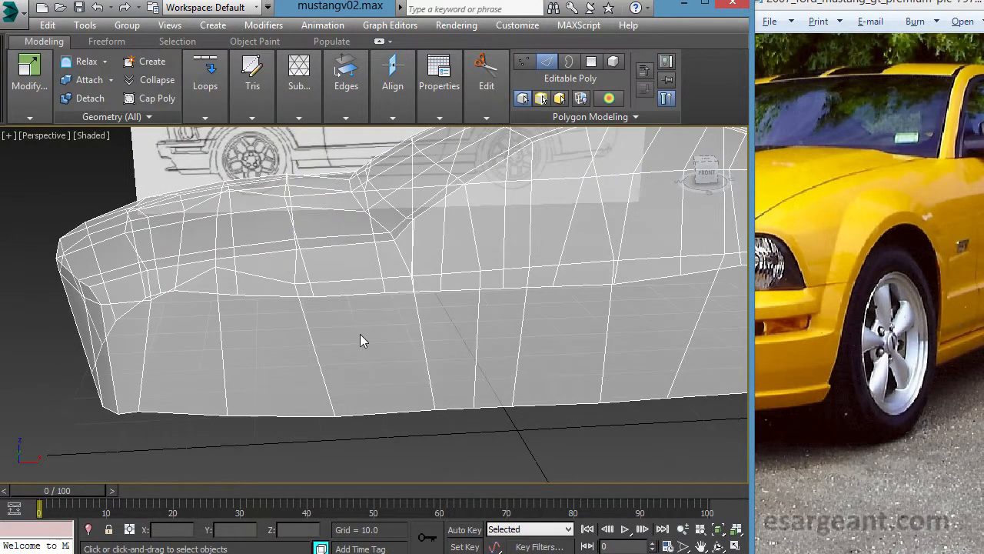
middle_click_drag(460, 367, 466, 335, "alt")
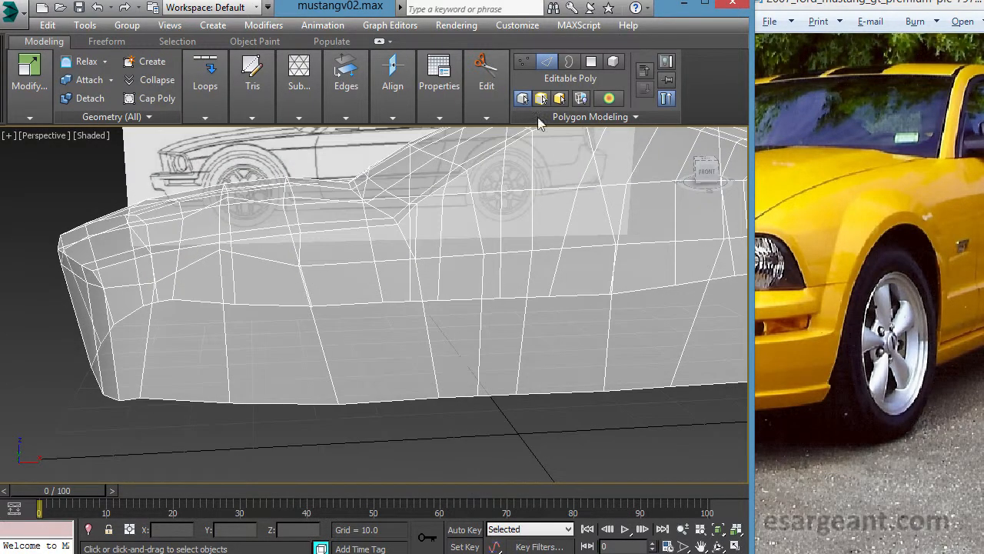
left_click(528, 61)
- Maximize the Front viewport and examine the front fender vertices against the wheel arch in the blueprint
key("alt+w")
middle_click(475, 248)
key("alt+w")
middle_click_drag(475, 248, 577, 214)
middle_click_drag(422, 292, 457, 265)
scroll(484, 259, "down", 1)
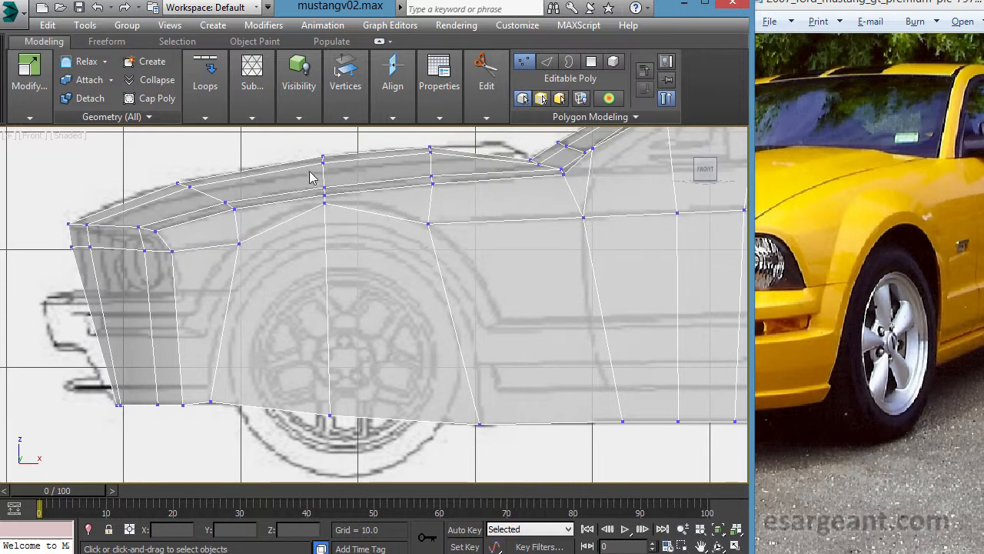
middle_click_drag(488, 313, 496, 313)
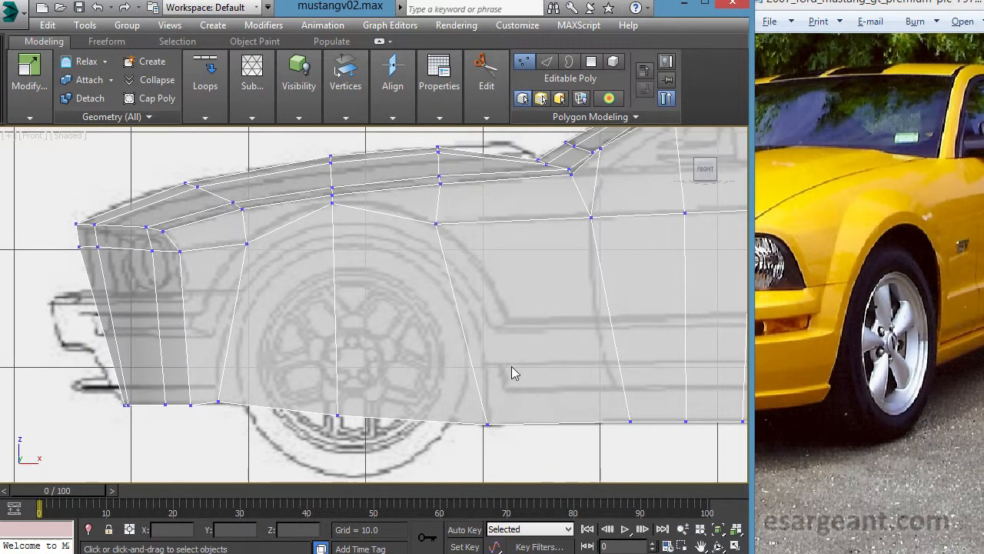
middle_click_drag(417, 319, 426, 314)
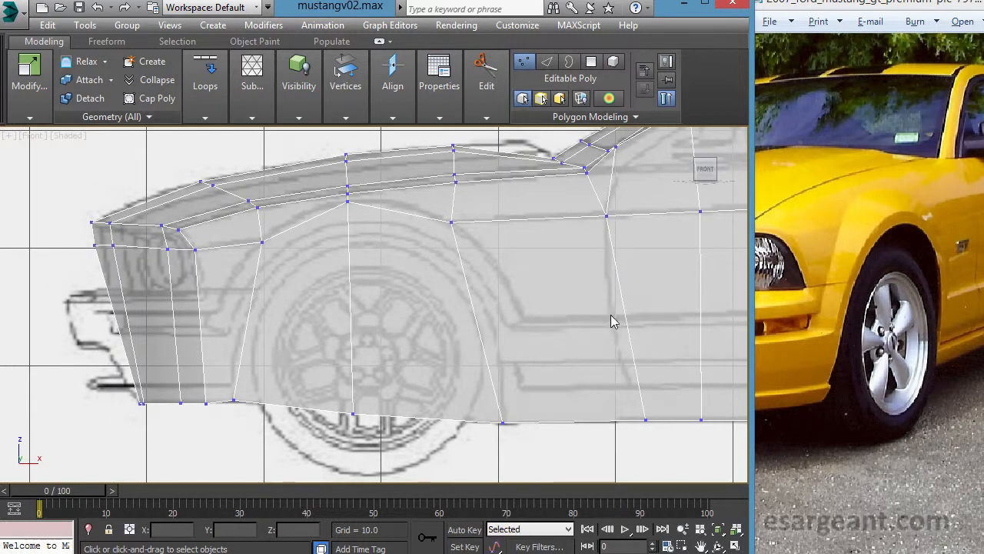
middle_click_drag(357, 322, 352, 326)
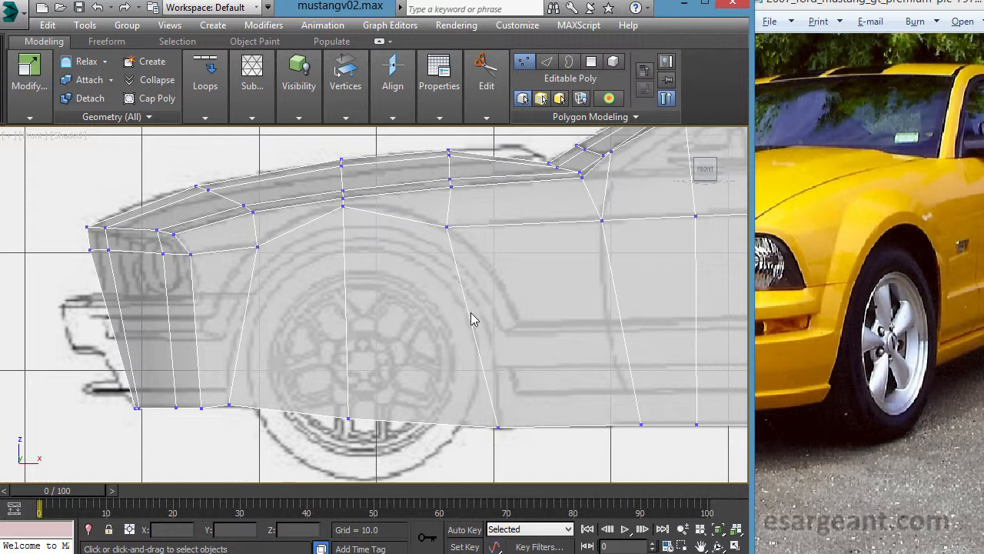
middle_click_drag(375, 314, 363, 335)
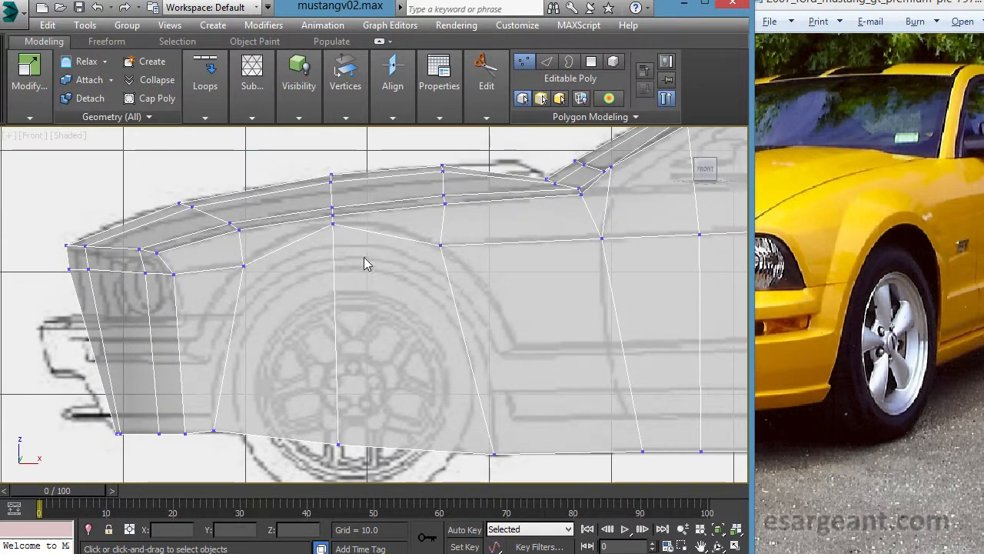
- Use Swift Loop to insert two vertical edge loops in the front fender, one on each side of the wheel centre
mouse_move(484, 66)
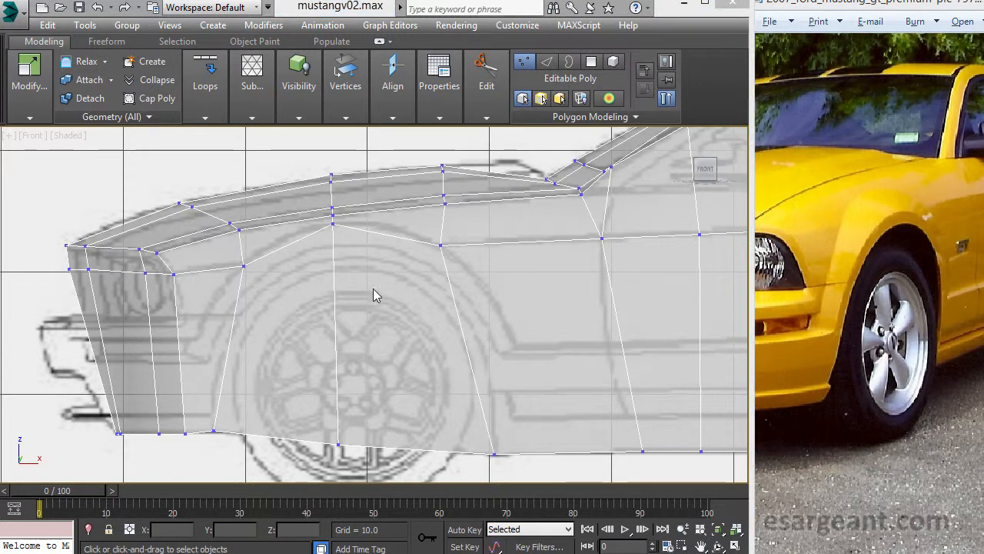
left_click(602, 117)
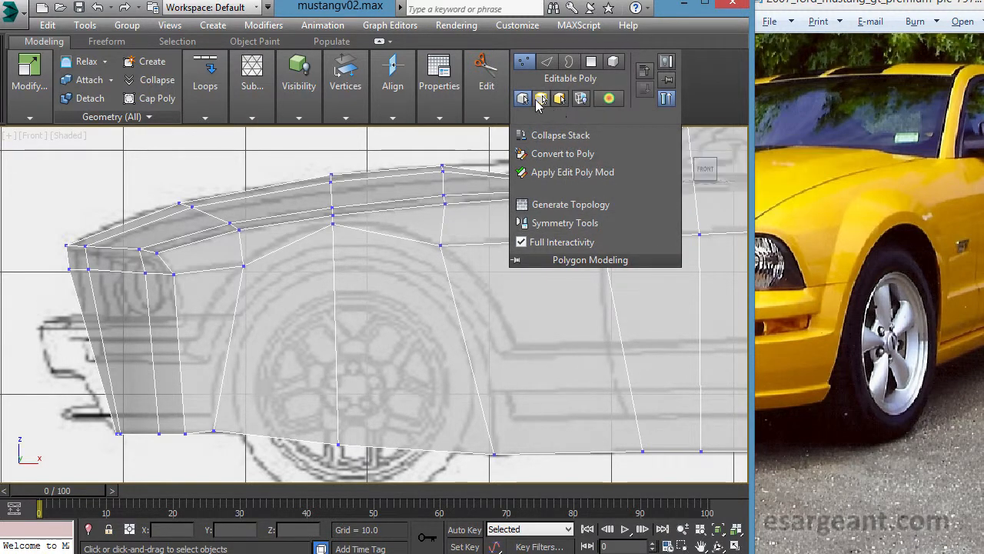
left_click(483, 77)
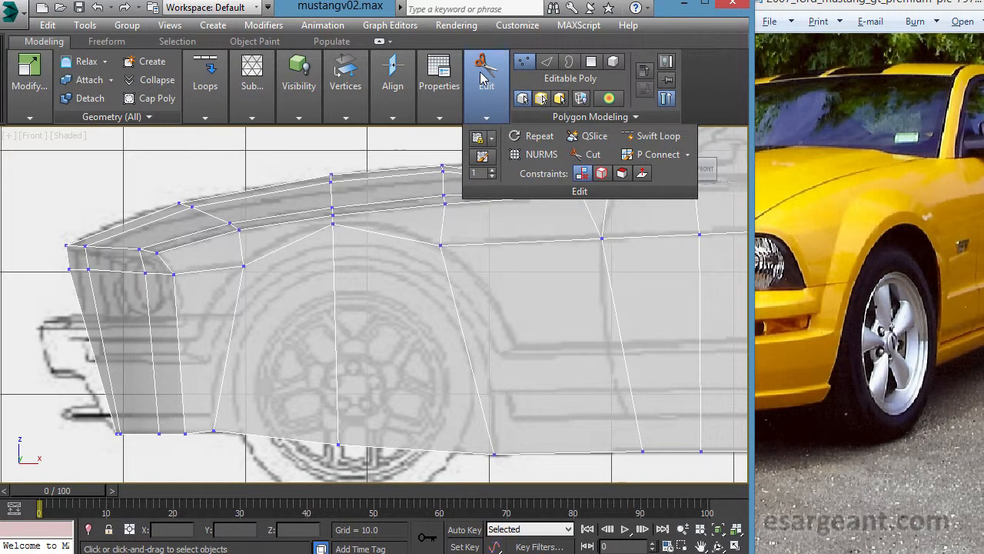
left_click(652, 143)
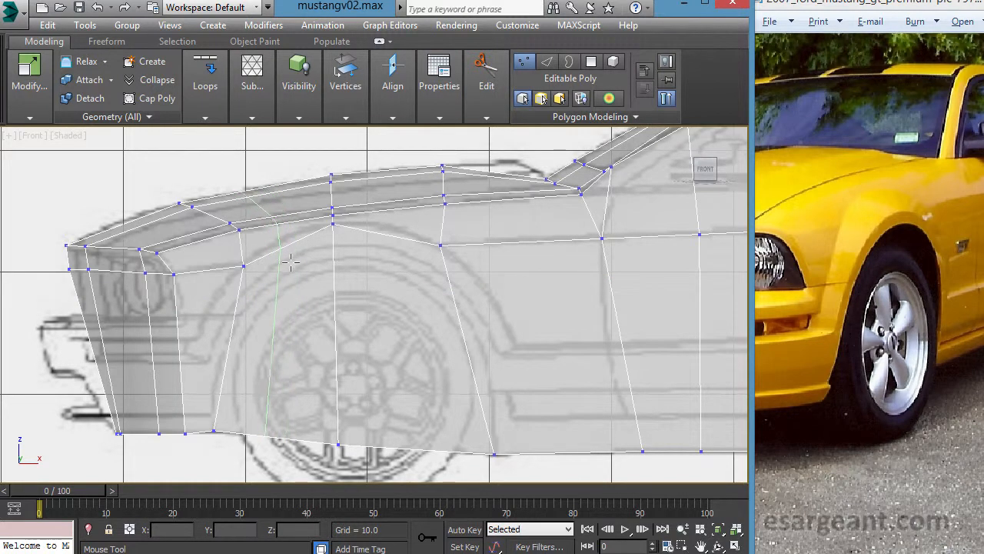
key("alt+w")
middle_click(407, 336)
key("alt+w")
middle_click_drag(323, 283, 299, 332, "alt")
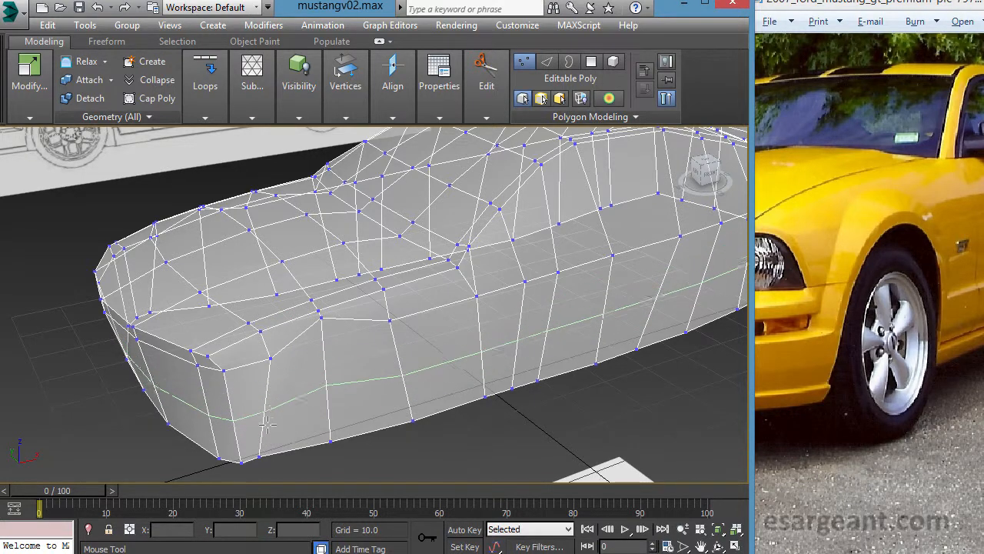
key("alt+w")
key("alt+w")
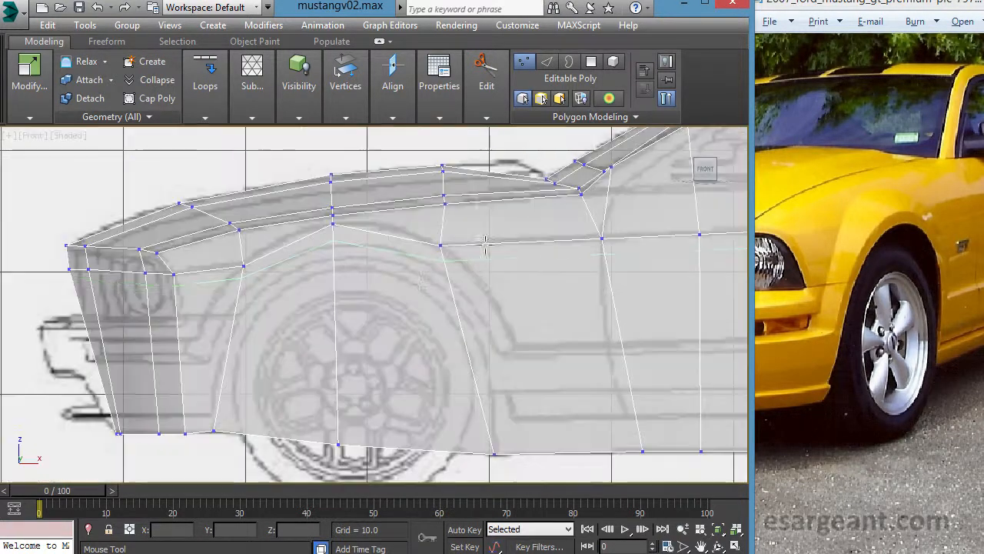
left_click(302, 257)
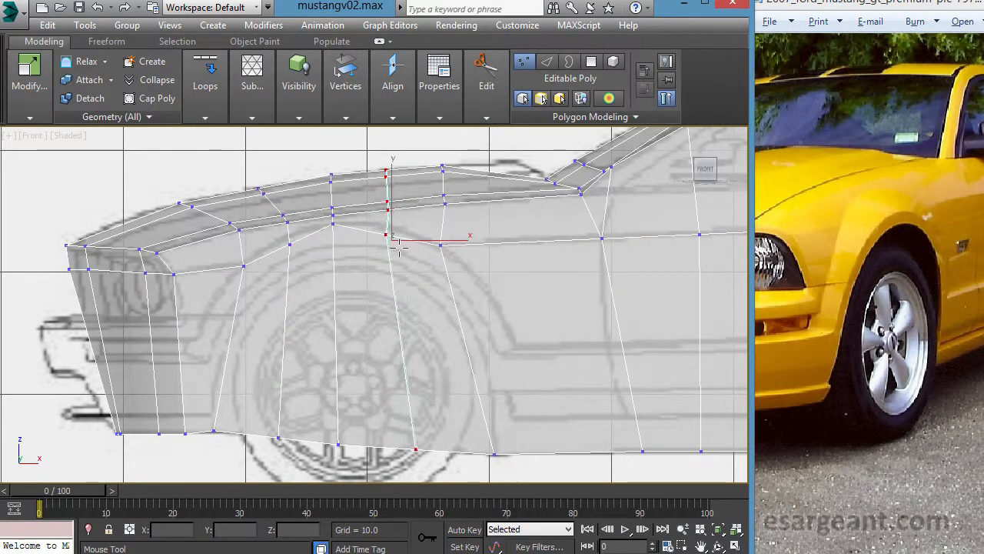
right_click(428, 353)
right_click(333, 278)
left_click(325, 284)
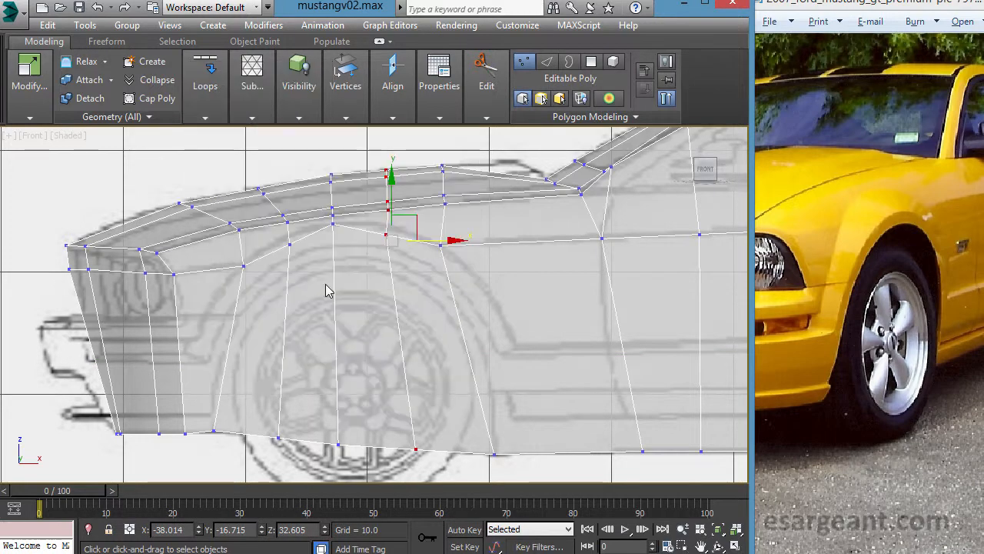
- Move the new loops' lower fender vertices on both sides of the wheel centre up onto the blueprint's wheel arch outline
middle_click_drag(234, 272, 294, 292)
scroll(295, 292, "up", 4)
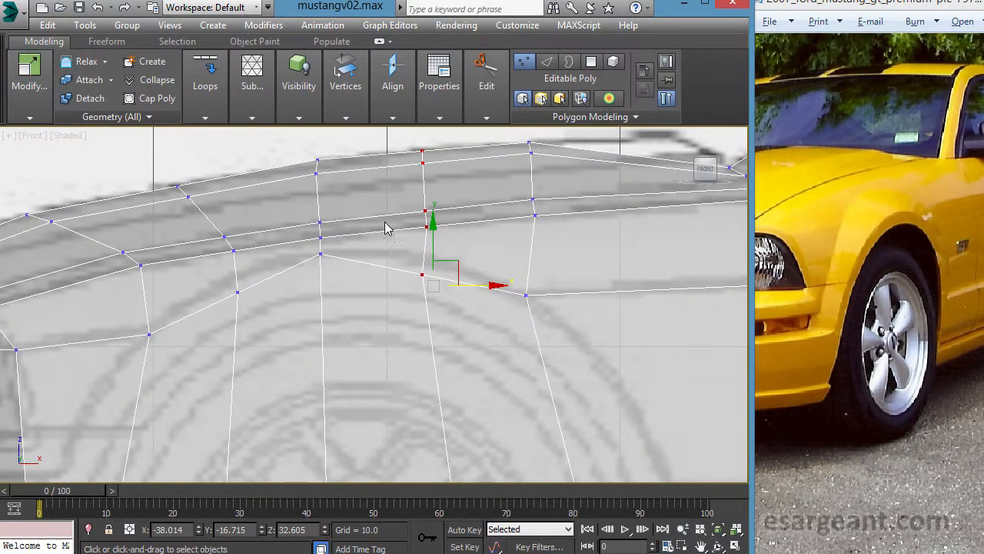
middle_click_drag(279, 257, 286, 257)
left_click(246, 292)
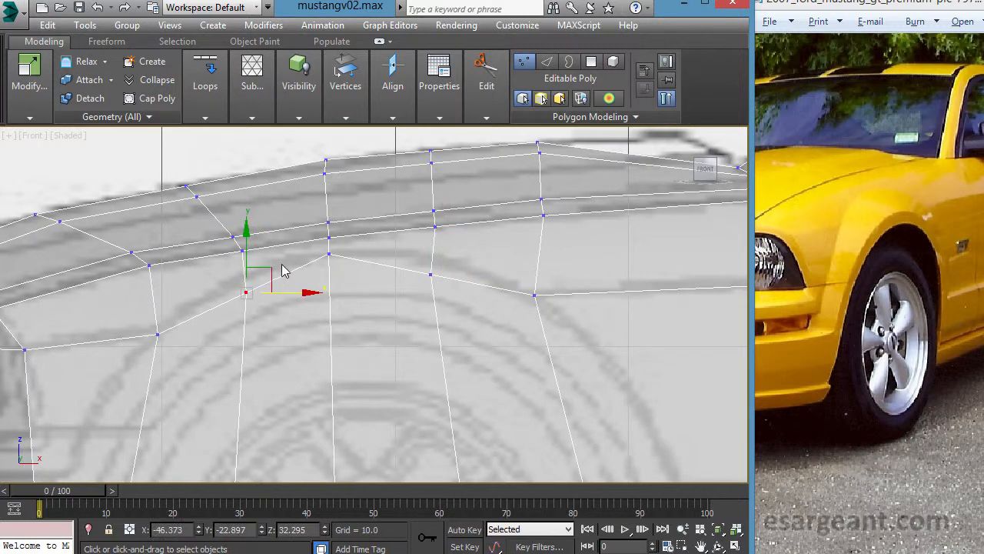
mouse_move(273, 269)
left_mouse_down()
mouse_move(283, 272)
mouse_move(275, 266)
left_mouse_up()
left_click_drag(379, 259, 468, 269)
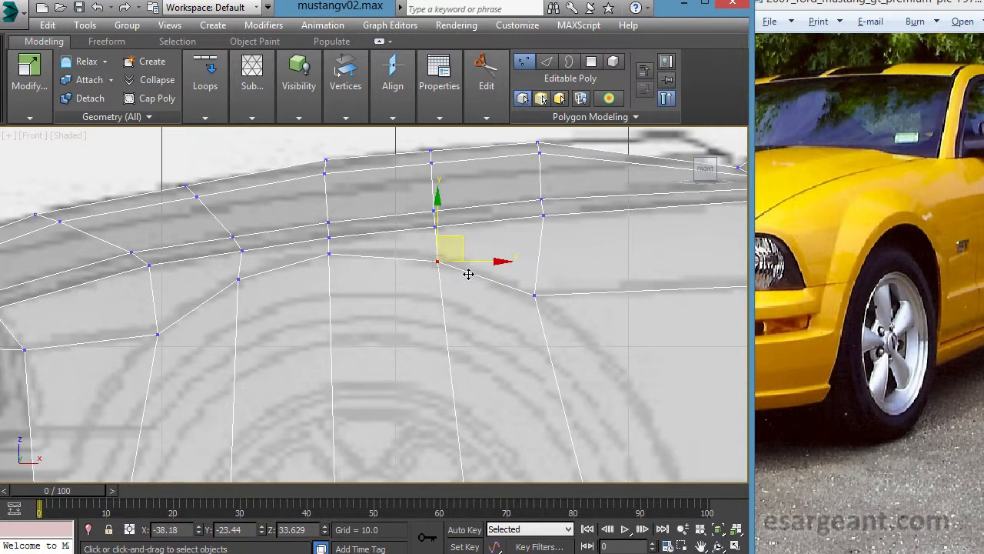
- Move the column of fender vertices above the front wheel centre slightly rearward to about X -42.1
scroll(396, 274, "down", 2)
scroll(419, 355, "down", 3)
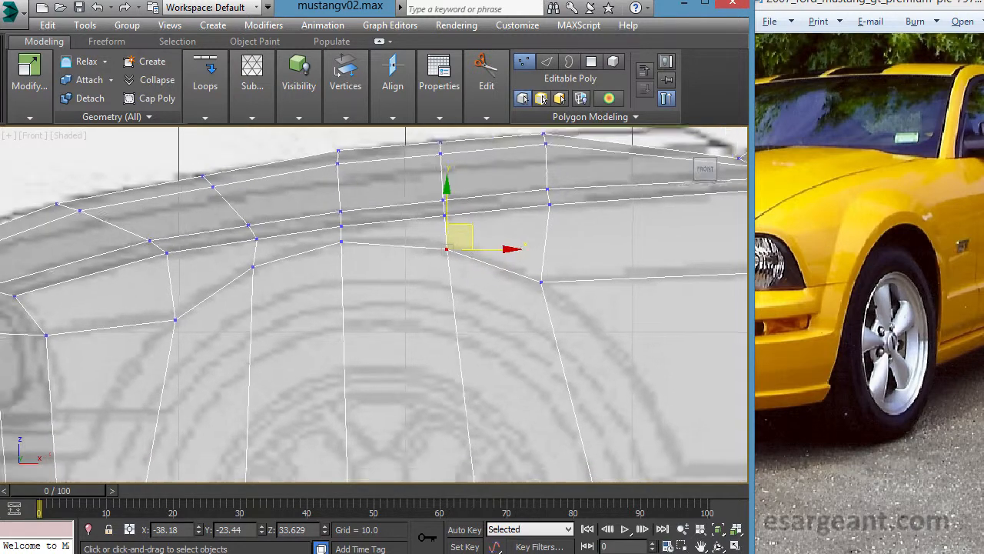
middle_click_drag(417, 351, 396, 311)
scroll(408, 256, "down", 2)
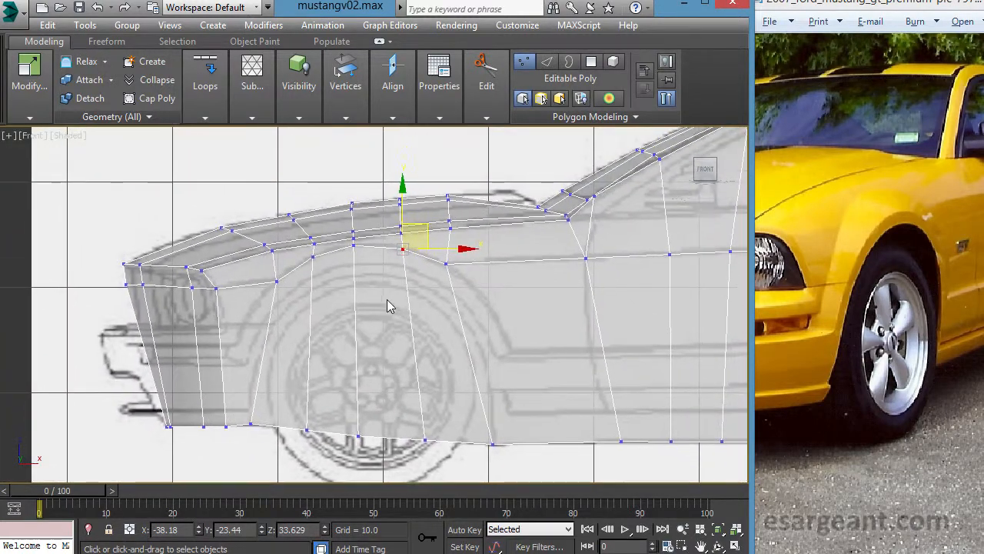
scroll(392, 304, "up", 1)
left_click_drag(332, 176, 372, 274)
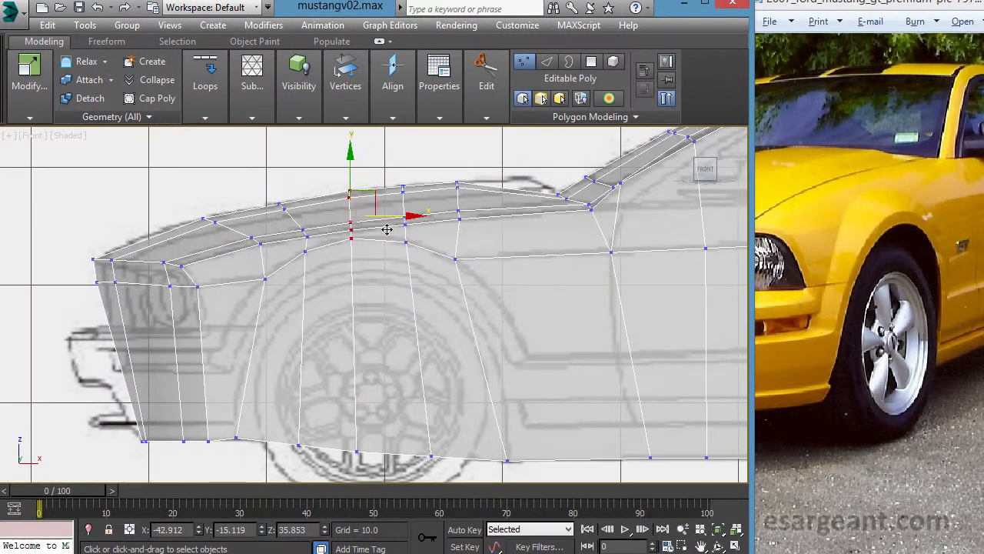
left_click_drag(387, 213, 403, 213)
scroll(450, 236, "up", 5)
scroll(451, 235, "down", 6)
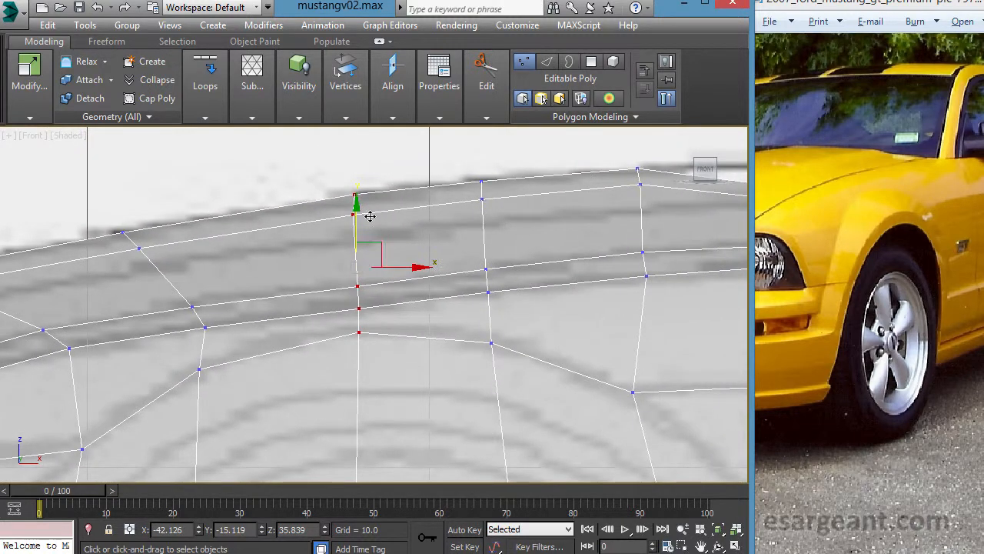
- Shift the wheel arch vertices on both sides of the front wheel centre slightly rearward along the blueprint's arch outline
left_click(198, 369)
left_click_drag(231, 361, 261, 364)
left_click(490, 342)
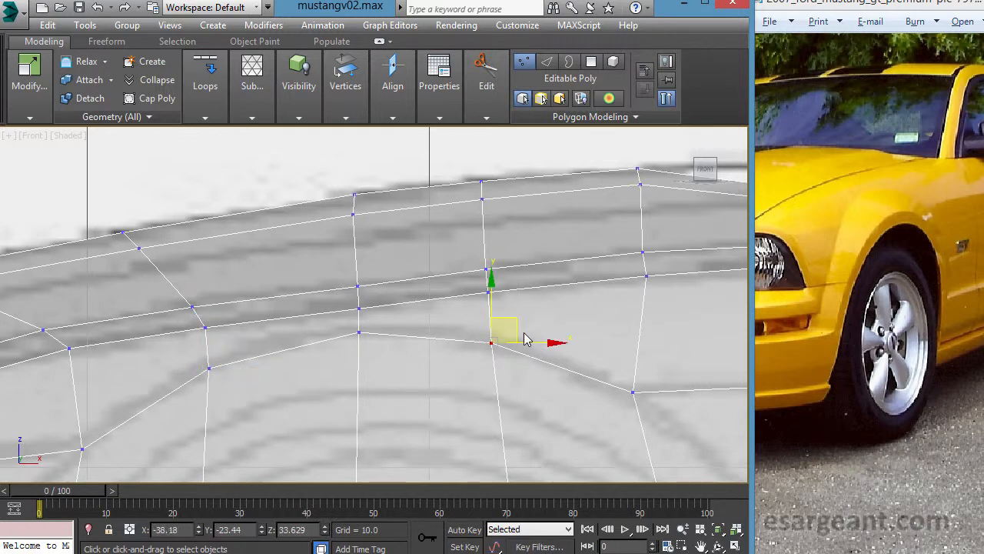
left_click_drag(533, 344, 551, 347)
middle_click_drag(426, 336, 447, 303)
left_click(230, 336, "ctrl")
- In the Top viewport, adjust the arch vertices beside the wheel centre, placing the rear one at about X -37.6, Y -23.6
key("alt+w")
right_click(179, 221)
key("alt+w")
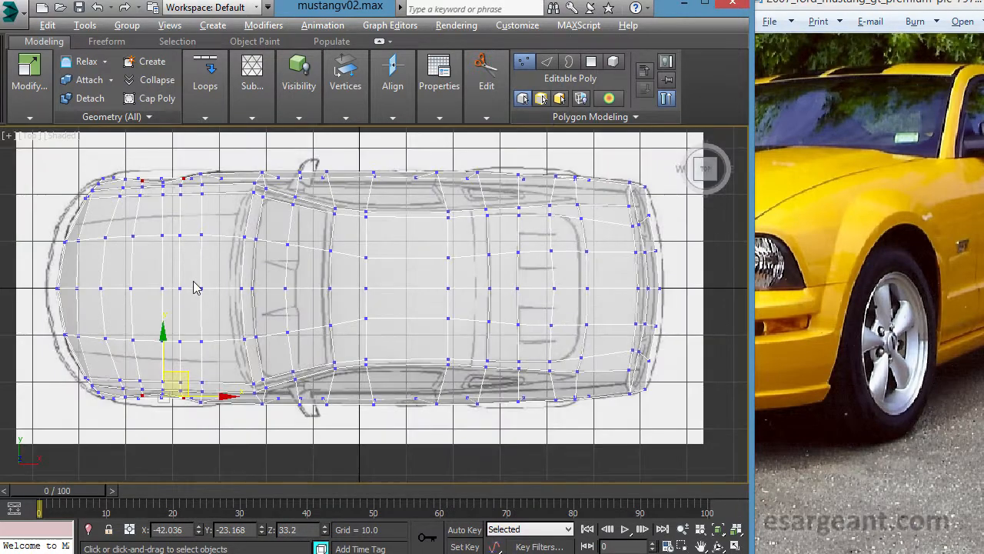
middle_click_drag(195, 285, 331, 237)
scroll(319, 326, "up", 4)
middle_click_drag(318, 328, 439, 274)
scroll(300, 374, "up", 2)
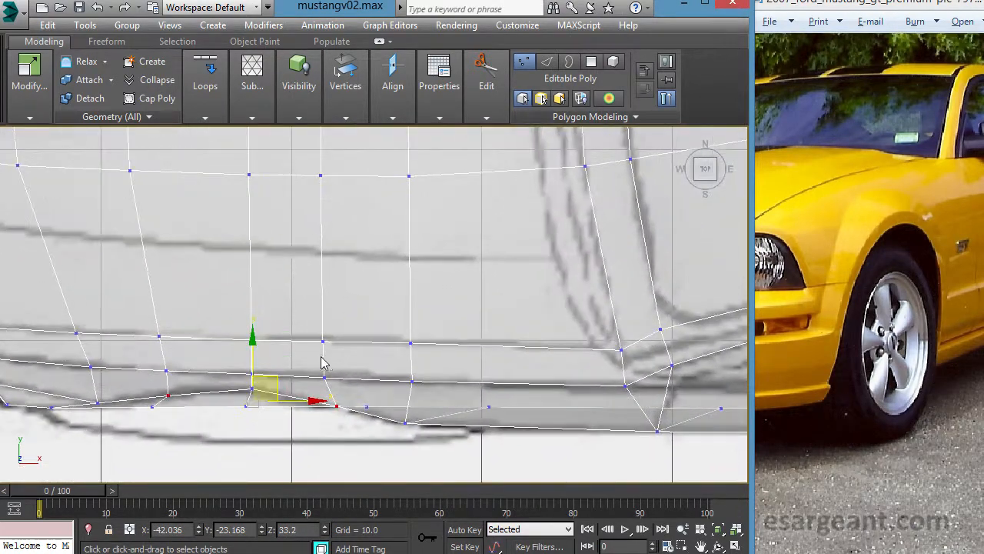
middle_click_drag(323, 360, 411, 295)
scroll(378, 301, "up", 1)
mouse_move(368, 281)
left_mouse_down()
mouse_move(374, 297)
mouse_move(374, 282)
left_mouse_up()
left_click_drag(238, 301, 368, 396, "alt")
left_click_drag(457, 271, 468, 288)
scroll(422, 303, "down", 2)
- In the Front viewport, move the upper hood pair of the column ahead of the wheel centre about 0.3 rearward and 0.15 up
key("alt+w")
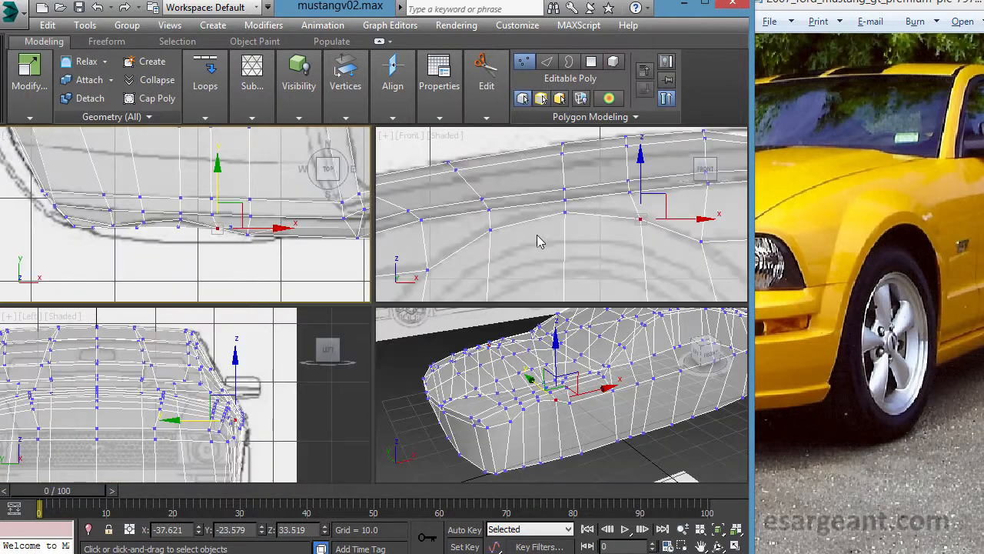
key("alt+w")
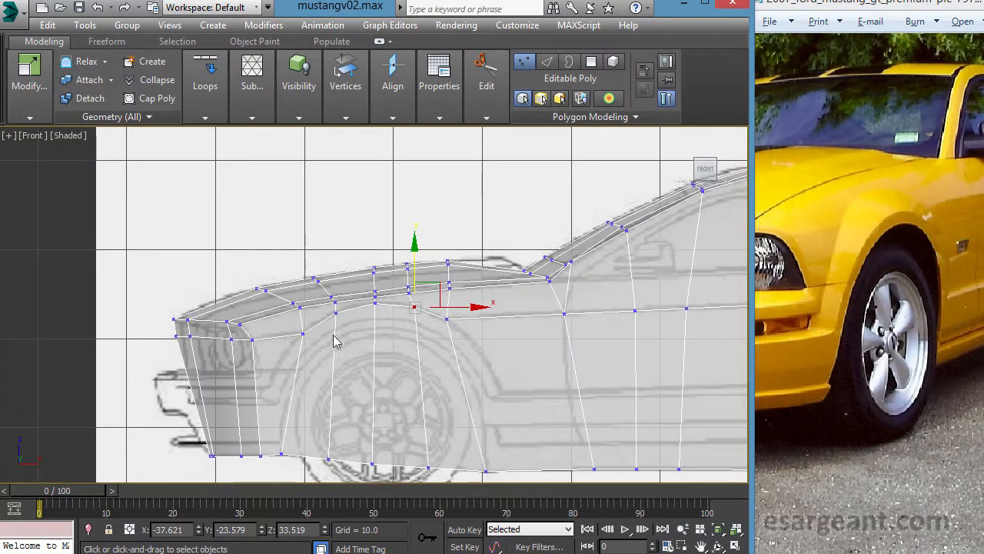
scroll(338, 311, "up", 6)
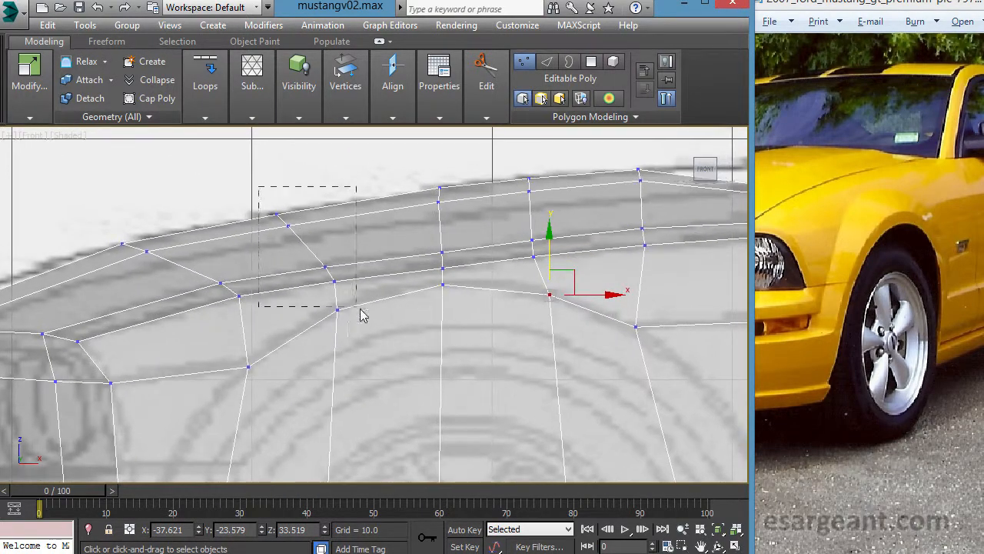
left_click_drag(359, 313, 379, 300)
key("alt+w")
middle_click(219, 251)
key("alt+w")
middle_click_drag(424, 266, 467, 445)
key("alt+w")
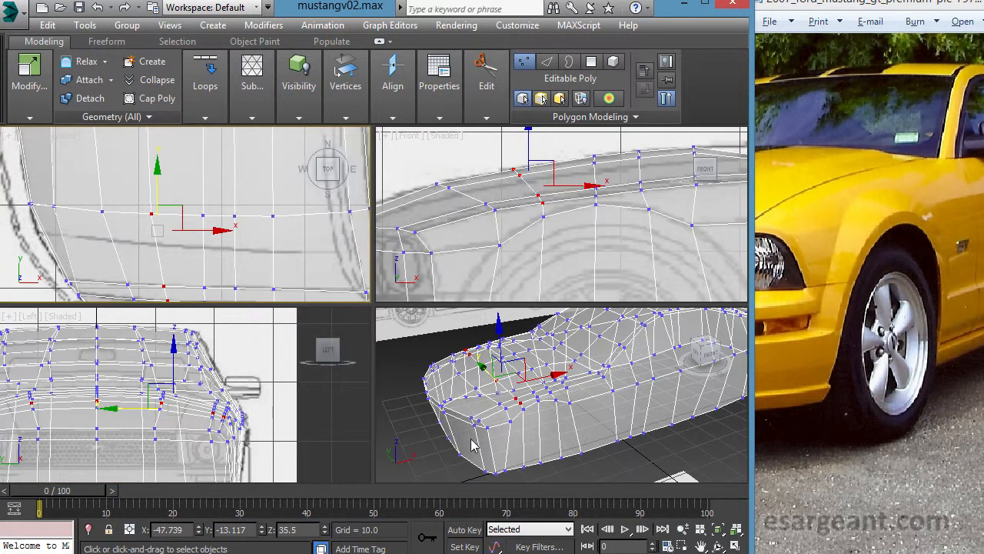
middle_click(555, 265)
key("alt+w")
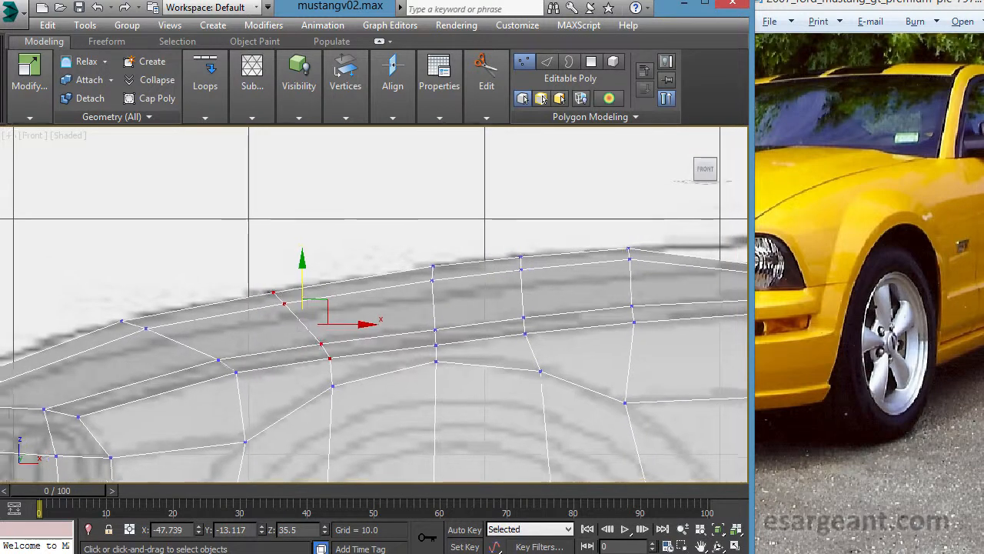
left_click_drag(227, 278, 307, 282)
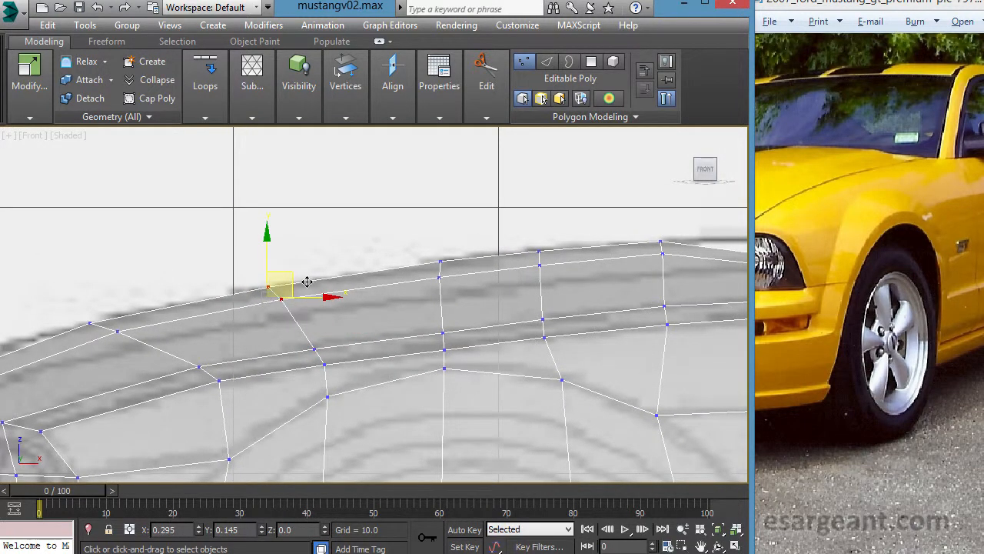
- Shift the wheel-centre column's lower hood-edge pair forward to about X -42.3 and its upper hood vertices to about X -43.1
middle_click_drag(346, 303, 321, 347)
left_click_drag(435, 340, 443, 321)
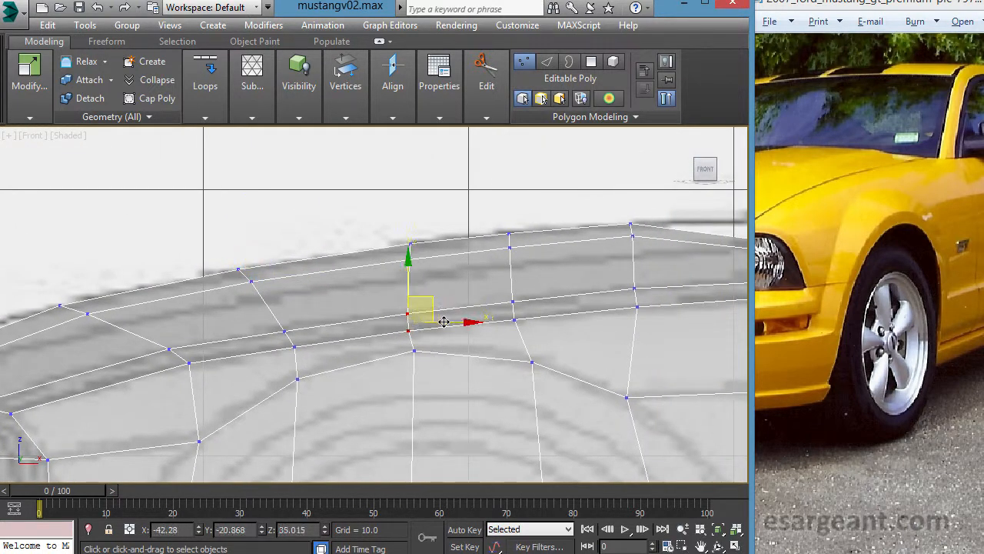
left_click_drag(443, 287, 423, 248)
middle_click_drag(342, 261, 497, 189)
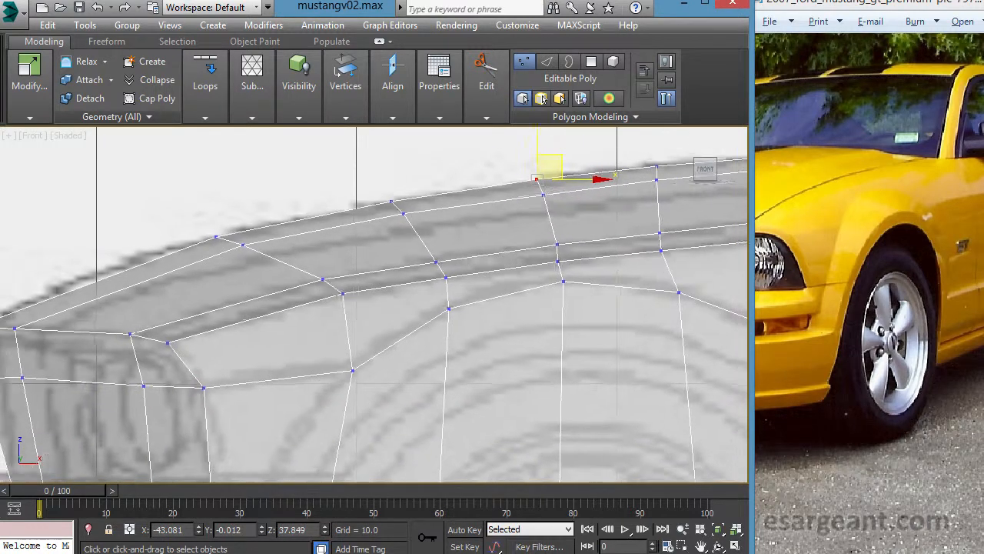
- Move the lower and upper hood vertex pairs of the column behind the wheel centre slightly rearward, in line with the arch vertex
scroll(490, 194, "down", 1)
middle_click_drag(391, 270, 311, 357)
scroll(375, 273, "up", 2)
left_click_drag(371, 315, 373, 317)
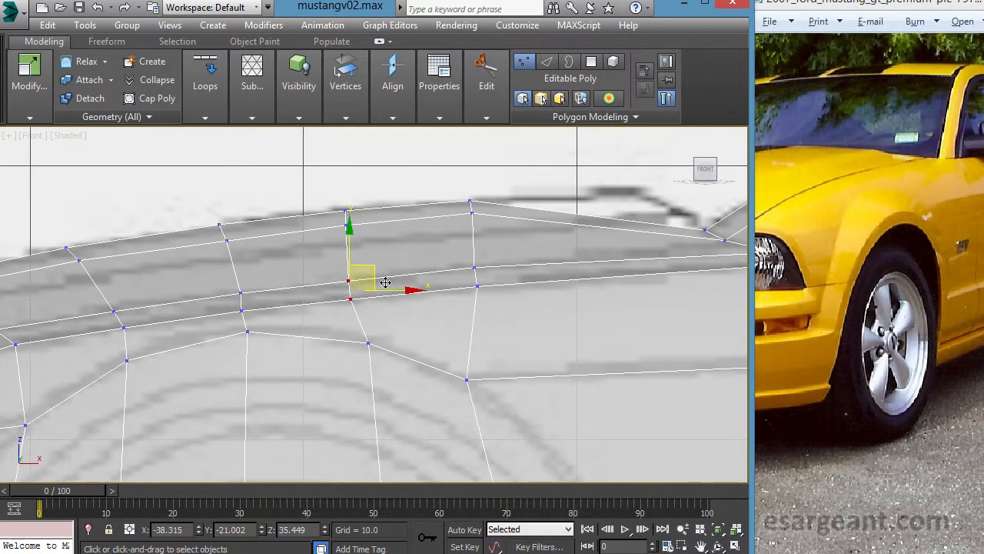
left_click_drag(386, 282, 409, 285)
left_click(338, 212)
left_click_drag(357, 224, 384, 208)
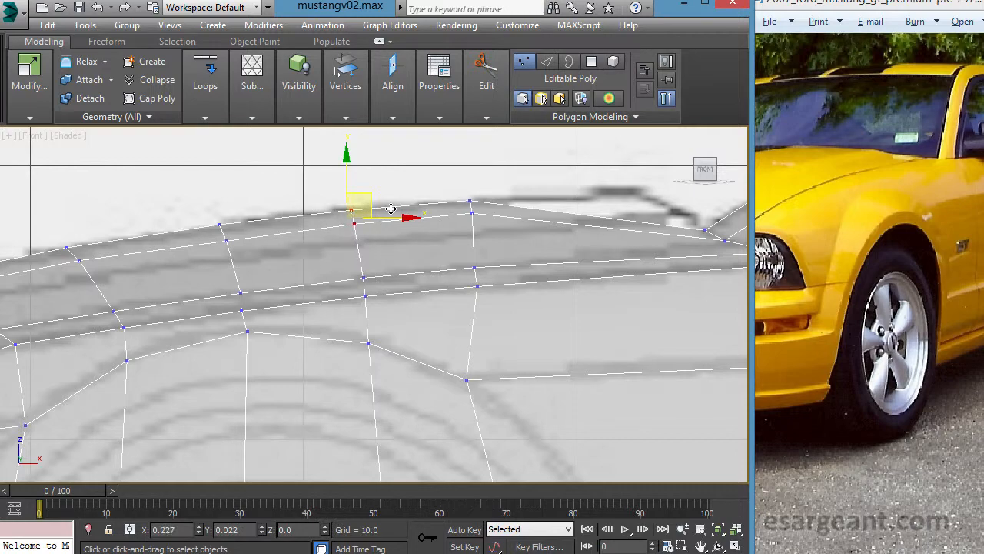
mouse_move(391, 207)
left_mouse_down()
mouse_move(336, 255)
mouse_move(387, 216)
left_mouse_up()
left_click(326, 245)
- Select the upper hood vertices behind the wheel centre and inspect the front end's edge flow in the Top and Perspective viewports
key("alt+w")
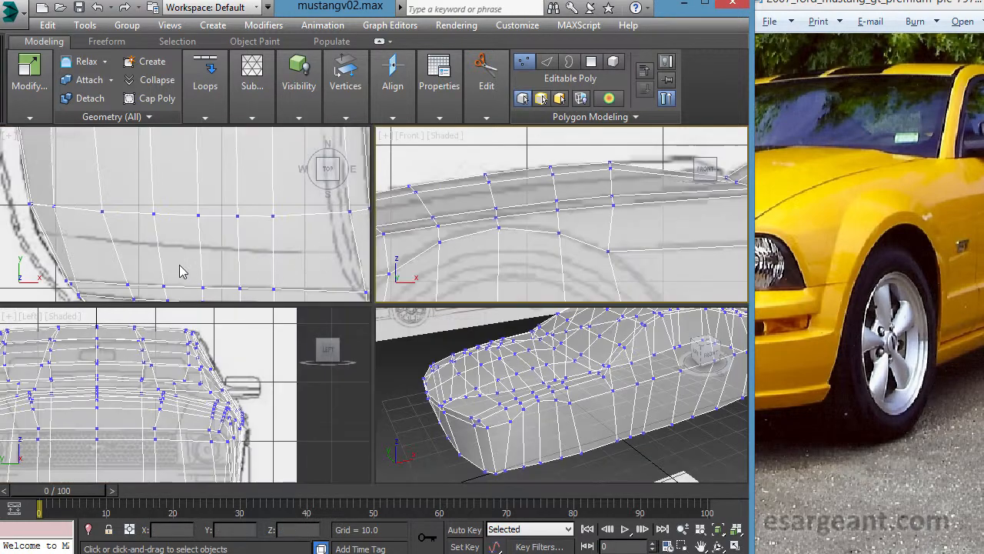
left_click(189, 274)
key("alt+w")
scroll(338, 254, "down", 6)
key("alt+w")
left_click_drag(525, 192, 562, 162)
middle_click(324, 209)
key("alt+w")
middle_click_drag(334, 279, 345, 253)
scroll(298, 301, "up", 2)
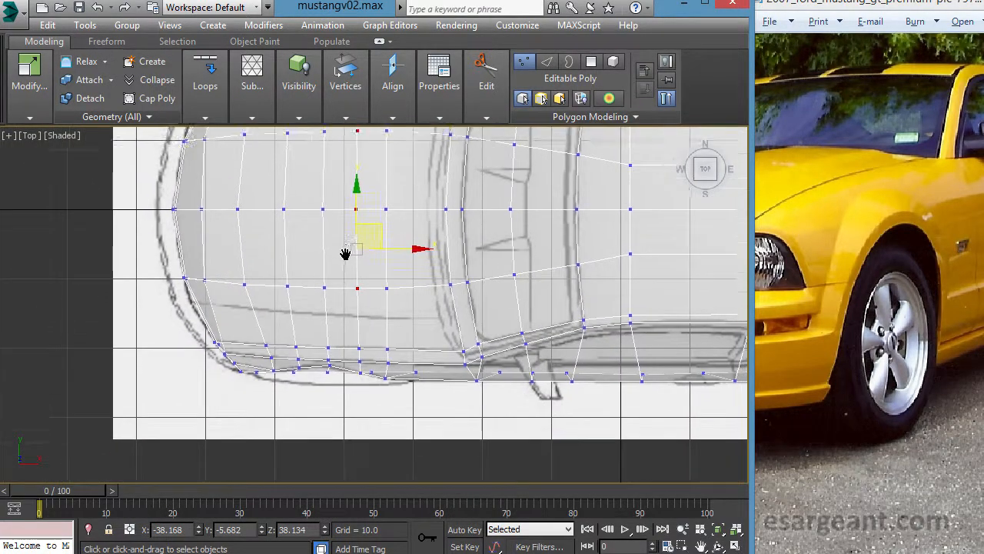
scroll(346, 253, "up", 6)
scroll(378, 284, "up", 1)
middle_click_drag(400, 356, 452, 290)
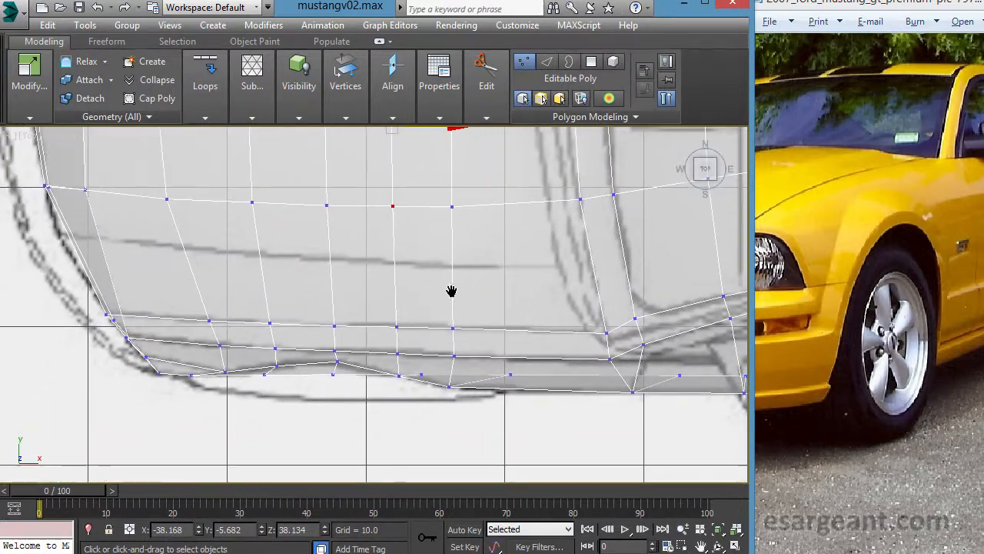
key("alt+w")
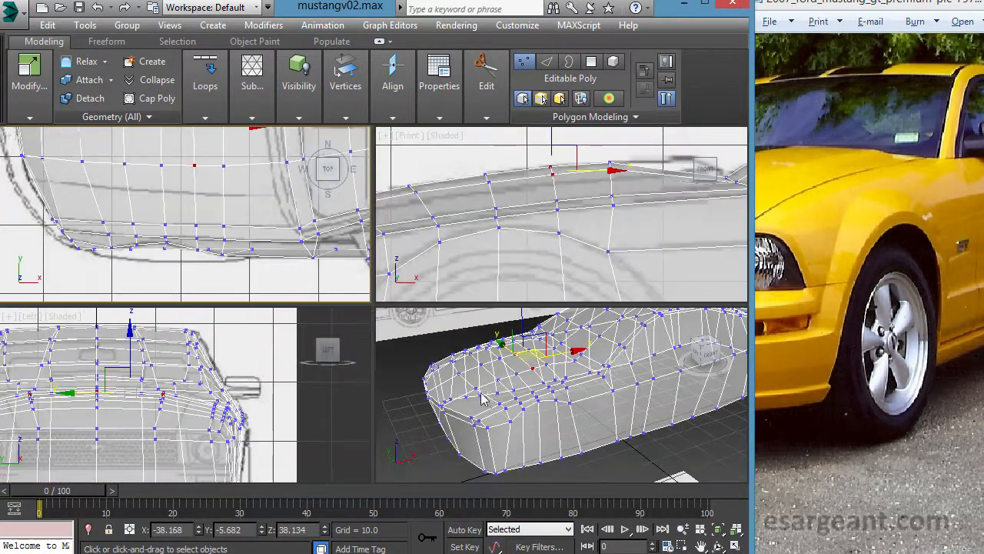
middle_click(489, 393)
key("alt+w")
scroll(504, 374, "down", 1)
middle_click_drag(505, 374, 442, 368, "alt")
key("alt+w")
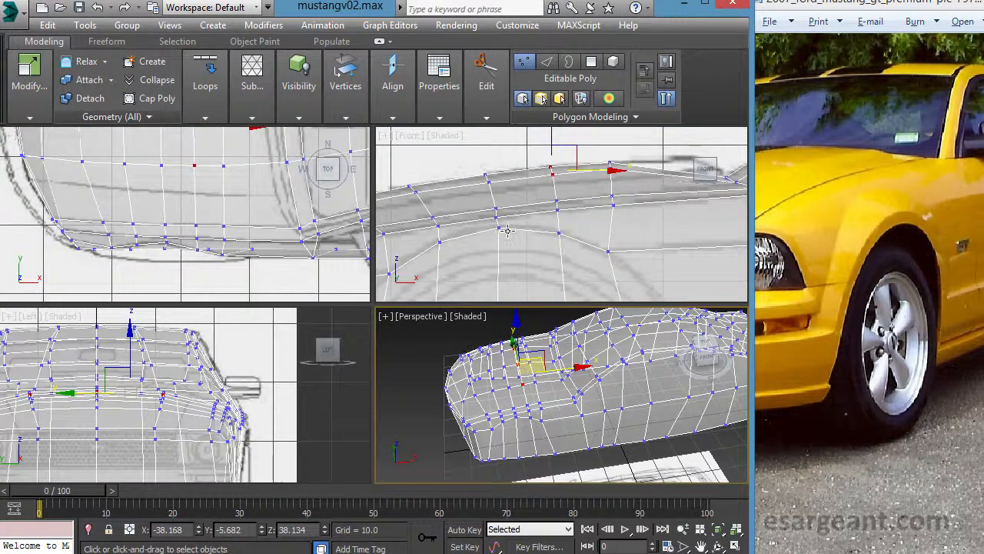
- Examine the lower body side between the front and rear wheels against the blueprint in the Front viewport
middle_click(463, 286)
key("alt+w")
scroll(365, 373, "down", 3)
middle_click_drag(364, 372, 415, 270)
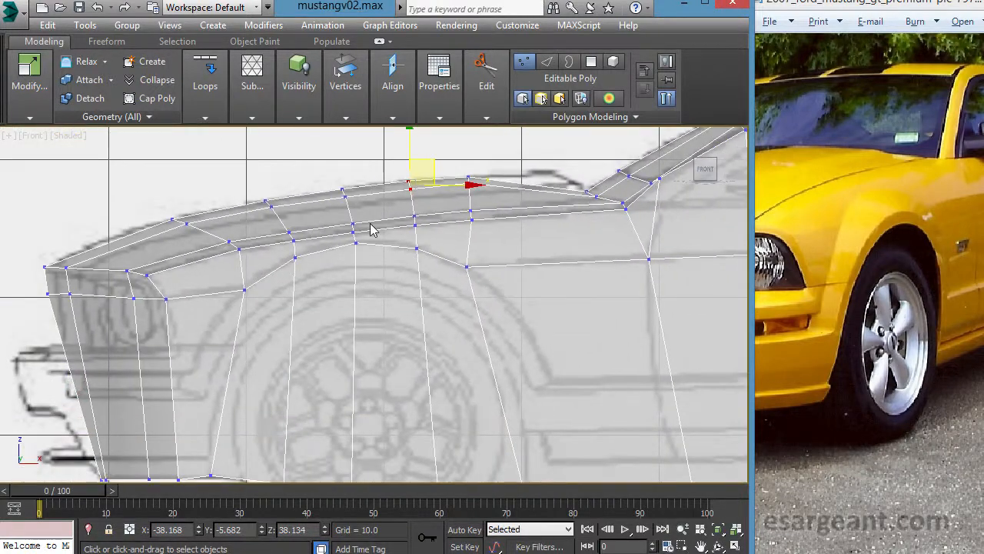
middle_click_drag(499, 347, 431, 202)
middle_click_drag(401, 346, 382, 337)
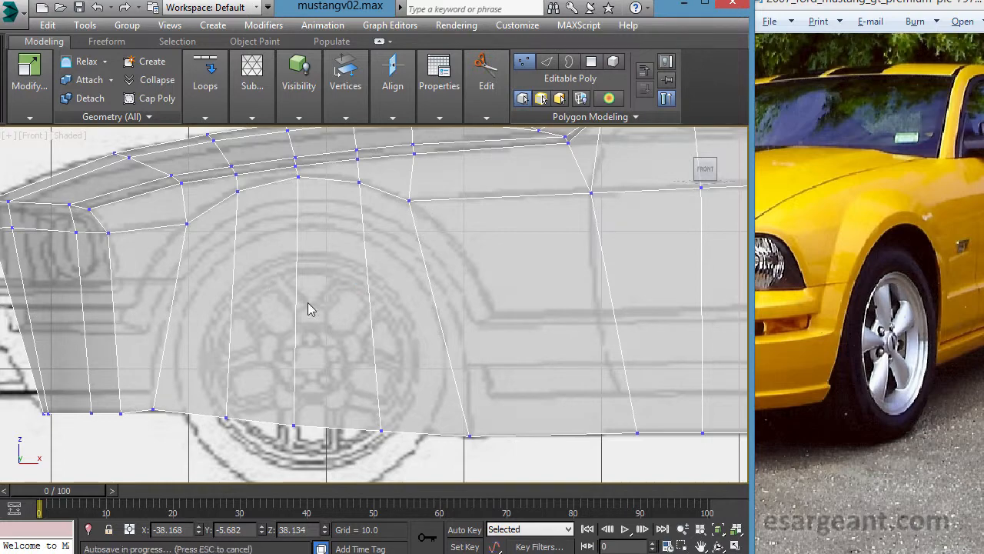
middle_click_drag(317, 325, 236, 334)
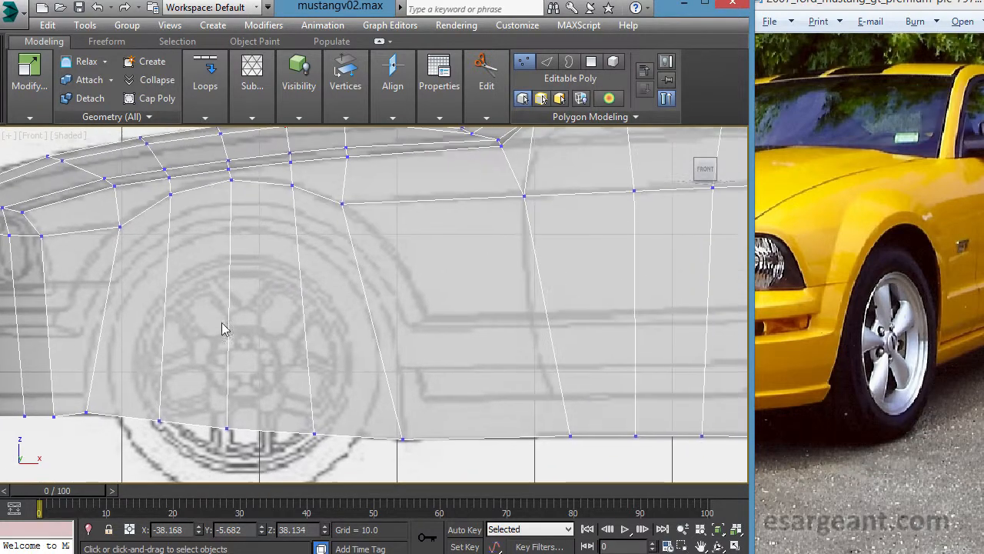
scroll(236, 333, "down", 4)
middle_click_drag(371, 340, 321, 309)
scroll(270, 289, "up", 2)
middle_click_drag(397, 308, 336, 337)
scroll(374, 323, "up", 2)
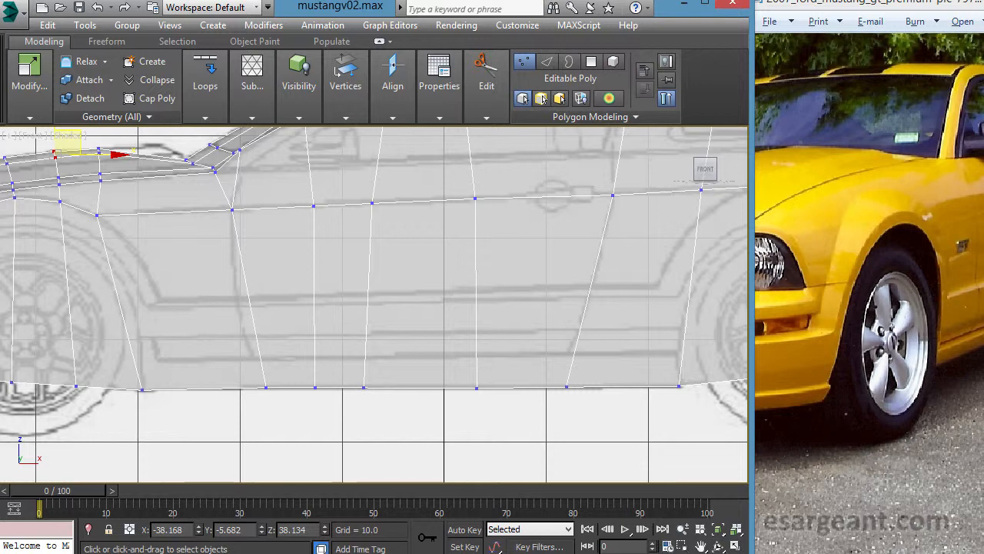
middle_click_drag(415, 299, 364, 356)
scroll(365, 356, "down", 1)
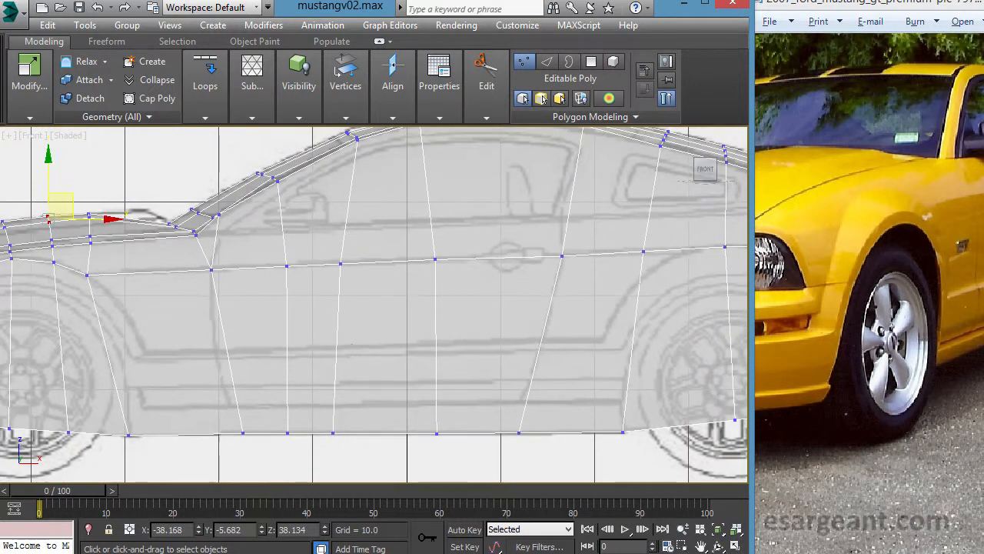
- Try a horizontal Swift Loop edge loop around the lower body, close to the blueprint's lower door crease
left_click(488, 86)
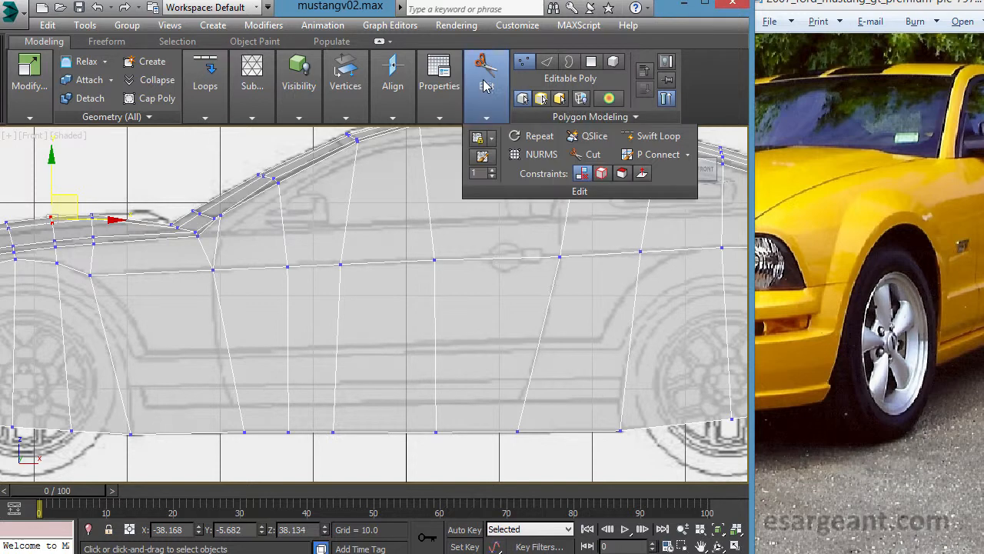
left_click(658, 136)
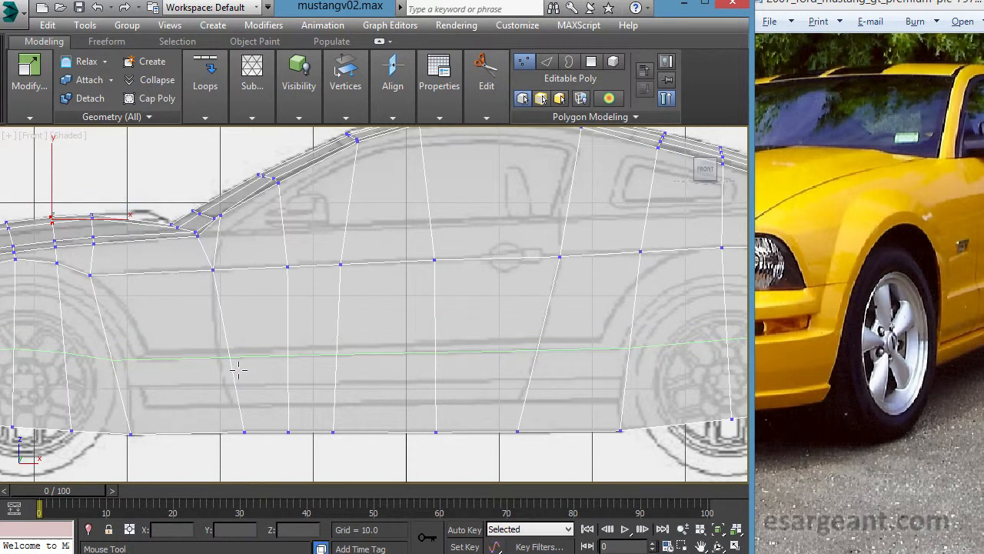
left_click(237, 371)
middle_click_drag(236, 371, 514, 302)
scroll(375, 306, "up", 3)
right_click(428, 328)
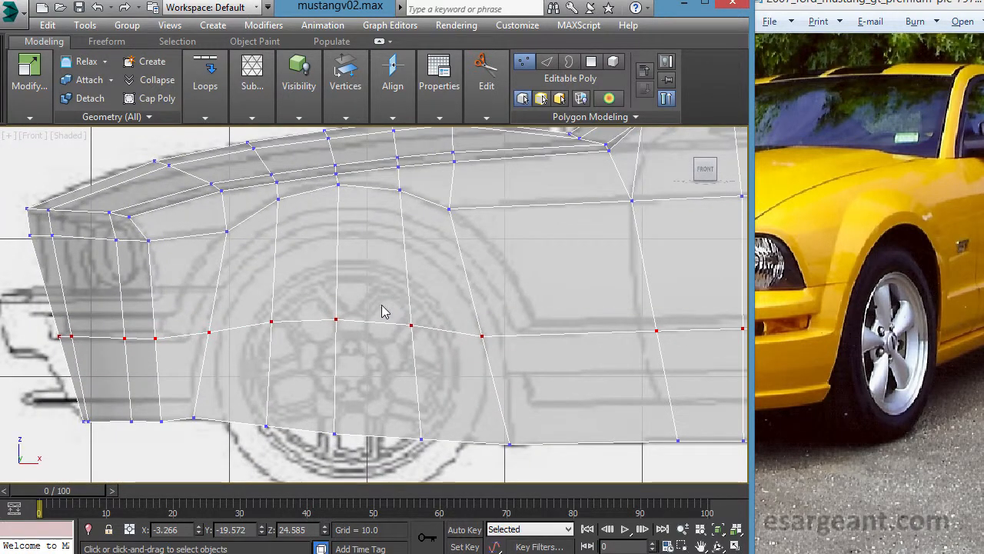
- Try moving the loop vertex behind the front wheel to the arch's lower rear corner, about X -27.7, Z 23.9
middle_click_drag(372, 316, 272, 308)
middle_click_drag(425, 339, 345, 343)
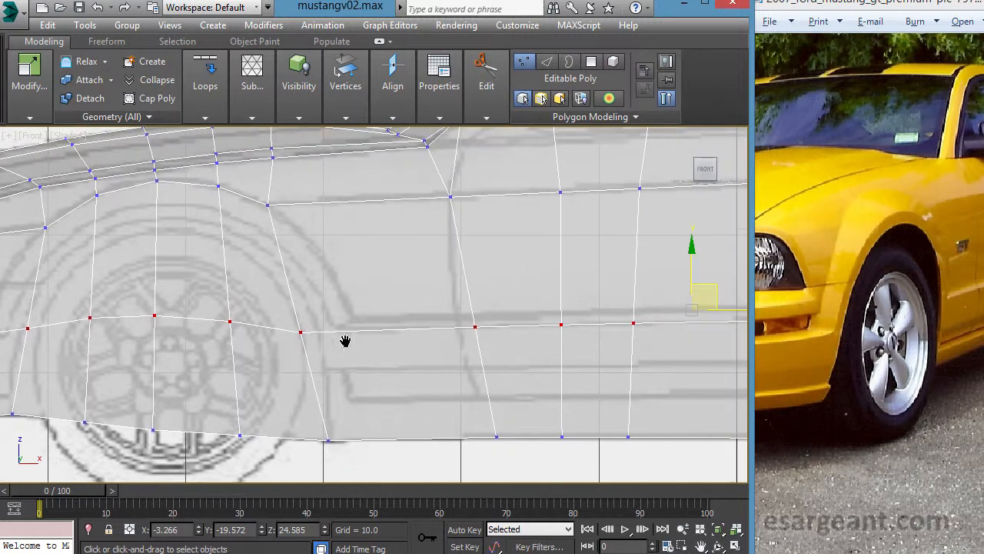
left_click_drag(283, 320, 333, 365)
scroll(332, 371, "up", 2)
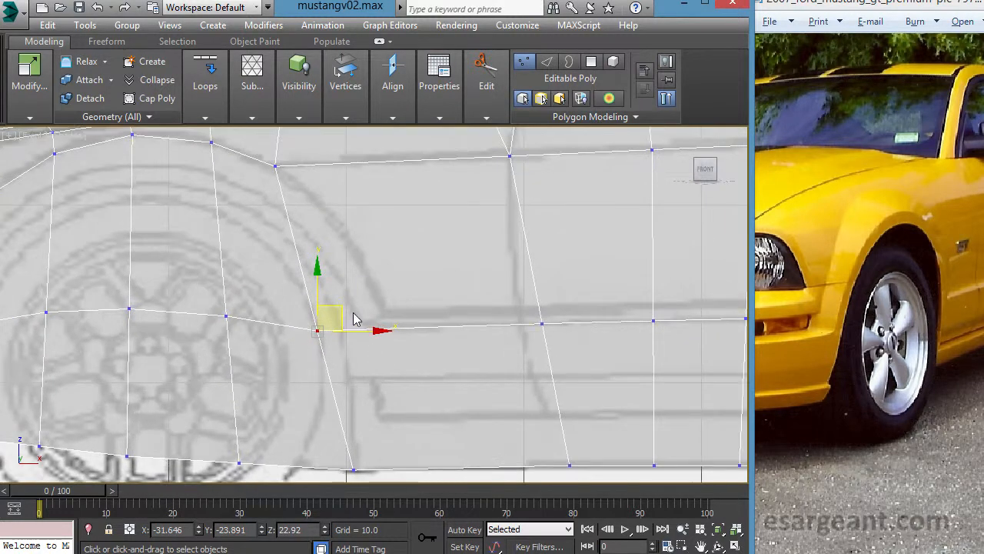
left_click_drag(355, 320, 426, 316)
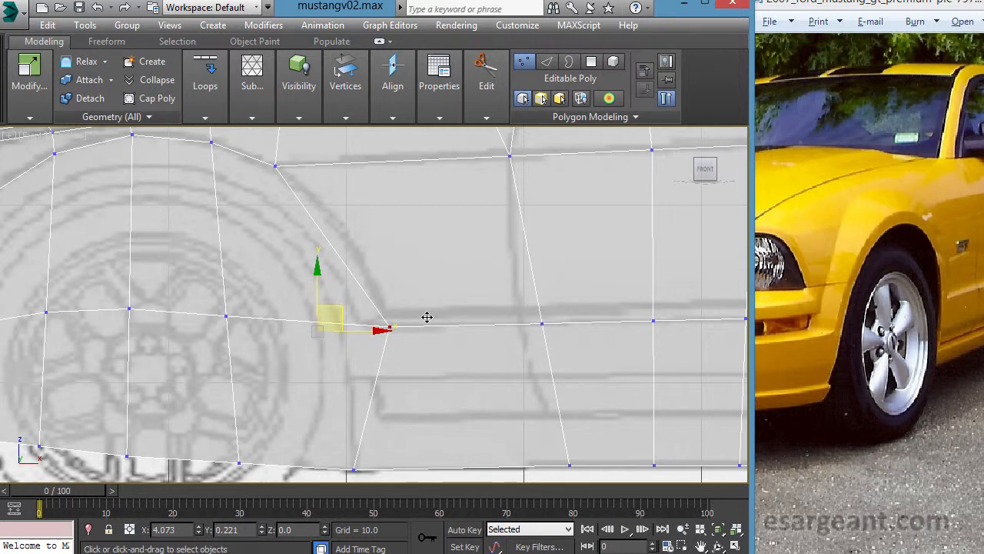
left_click_drag(427, 317, 424, 303)
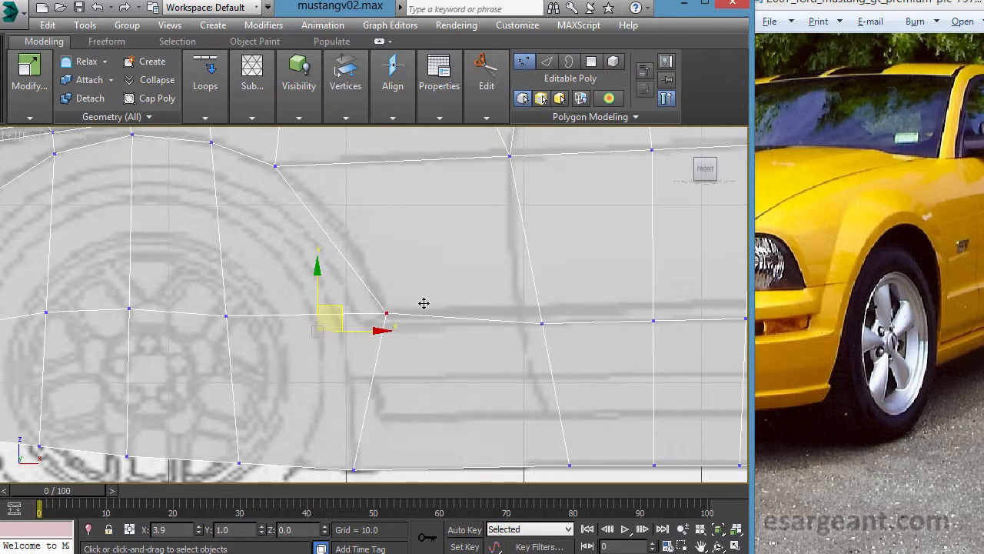
middle_click_drag(488, 310, 345, 325)
middle_click_drag(415, 324, 563, 333)
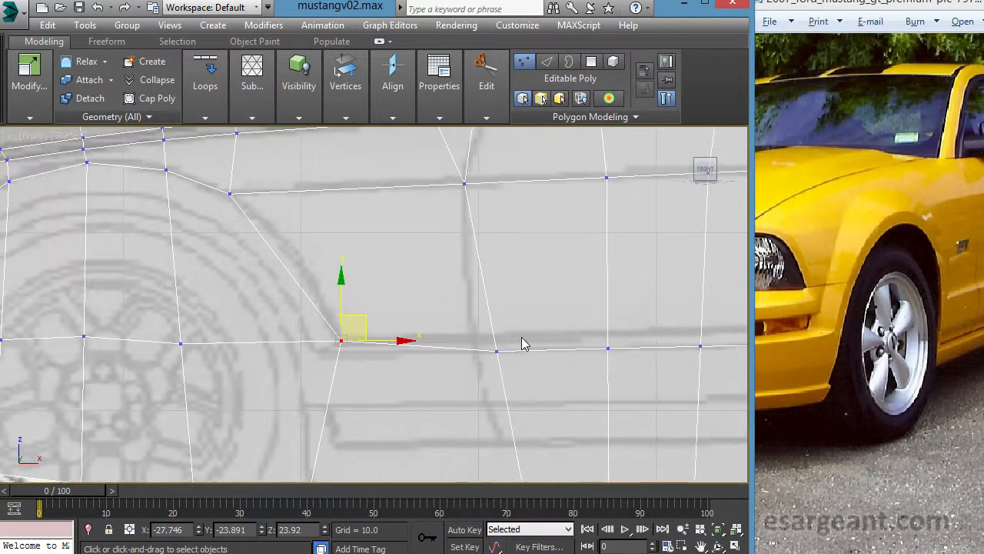
middle_click_drag(414, 294, 423, 279)
- Undo the vertex moves behind the front wheel and the horizontal edge loop on the lower body
key("ctrl+z")
key("ctrl+z")
key("ctrl+z")
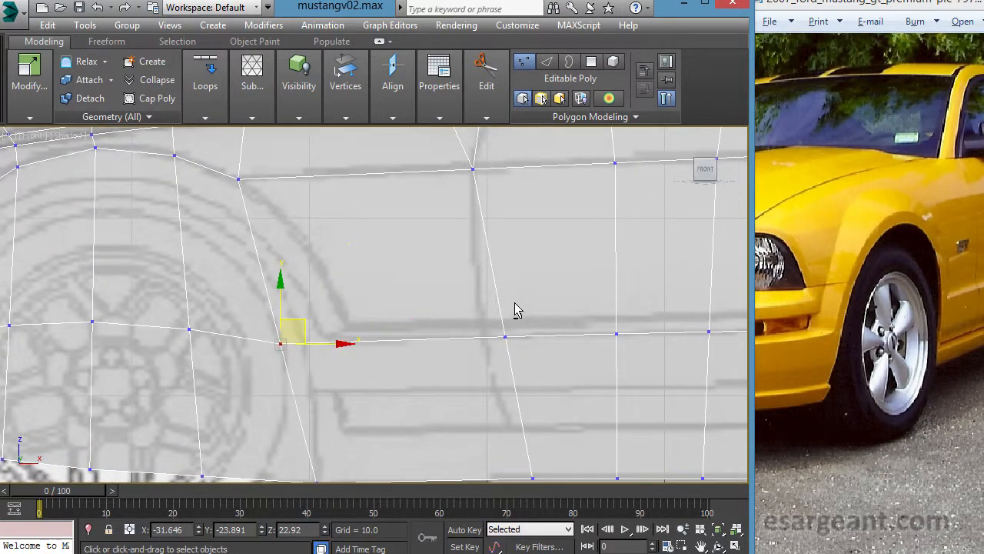
scroll(520, 310, "down", 6)
middle_click_drag(513, 203, 476, 218)
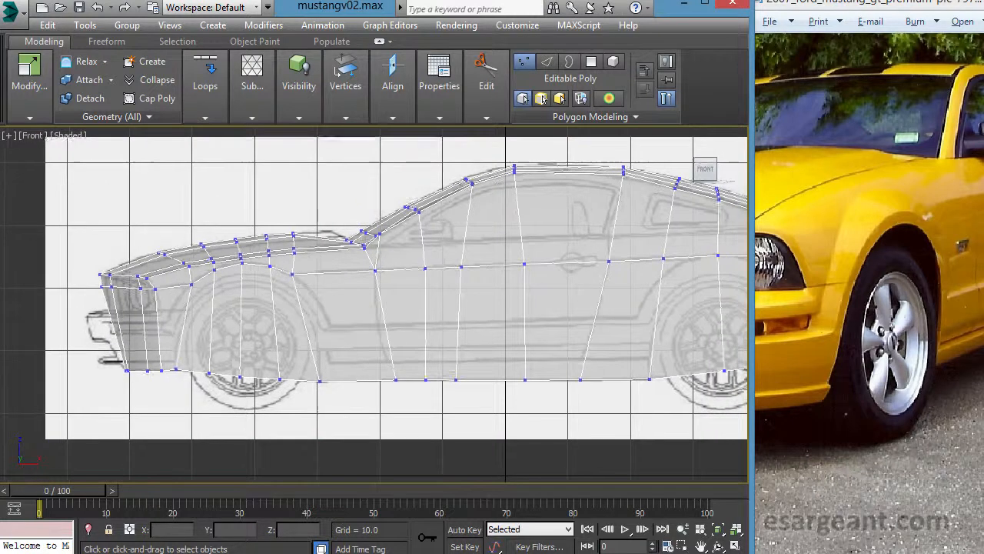
- Use Swift Loop to insert a horizontal edge loop around the lower body at the level of the blueprint's door crease
scroll(471, 173, "up", 1)
mouse_move(483, 90)
left_click(653, 135)
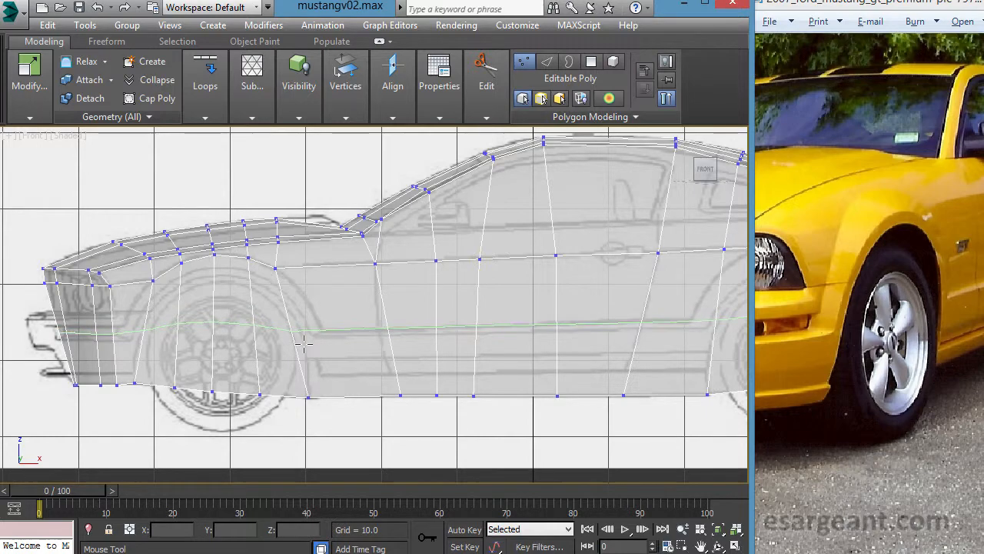
left_click(305, 343)
right_click(305, 343)
- Move the loop vertex behind the front wheel to the arch's lower rear corner and the next vertex onto the front door seam
middle_click_drag(303, 353, 461, 335)
scroll(463, 334, "up", 8)
scroll(464, 333, "down", 5)
left_click_drag(323, 286, 379, 410)
middle_click_drag(379, 410, 351, 422)
right_click(332, 396, "alt")
left_click(341, 352)
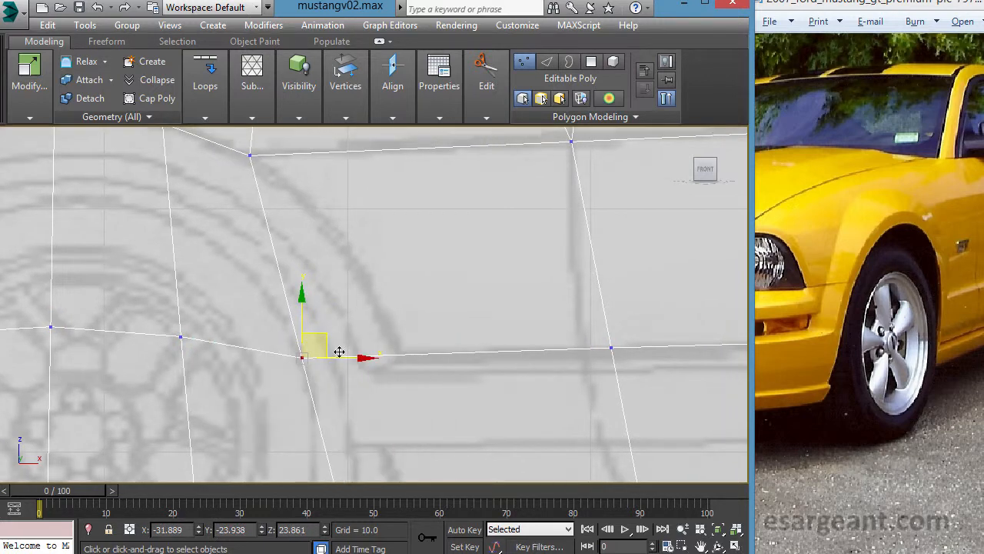
left_click_drag(341, 351, 439, 346)
middle_click_drag(437, 346, 380, 344)
left_click_drag(565, 398, 541, 356)
- Select both moved vertices behind the front wheel and examine their depth and the side's shape in the top, left and perspective views
left_click_drag(303, 313, 597, 415)
key("alt+w")
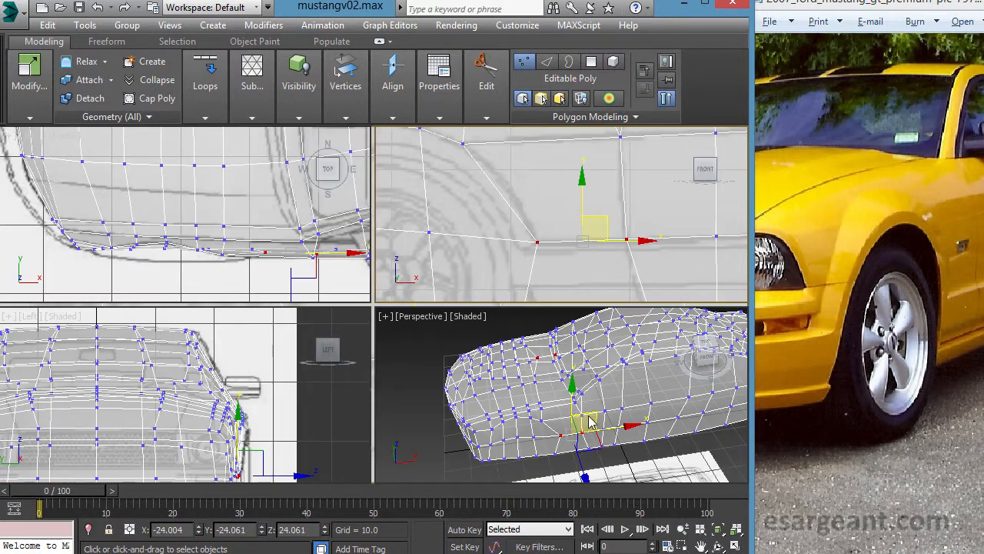
middle_click(174, 375)
key("alt+w")
middle_click_drag(354, 388, 192, 210)
key("alt+w")
middle_click(275, 231)
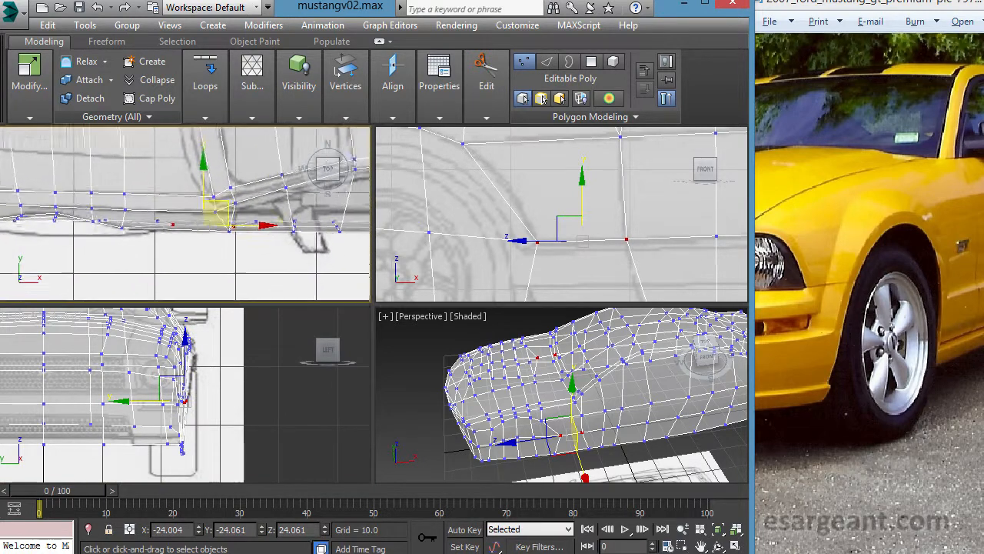
middle_click(263, 412)
middle_click_drag(263, 413, 259, 425)
scroll(260, 425, "up", 1)
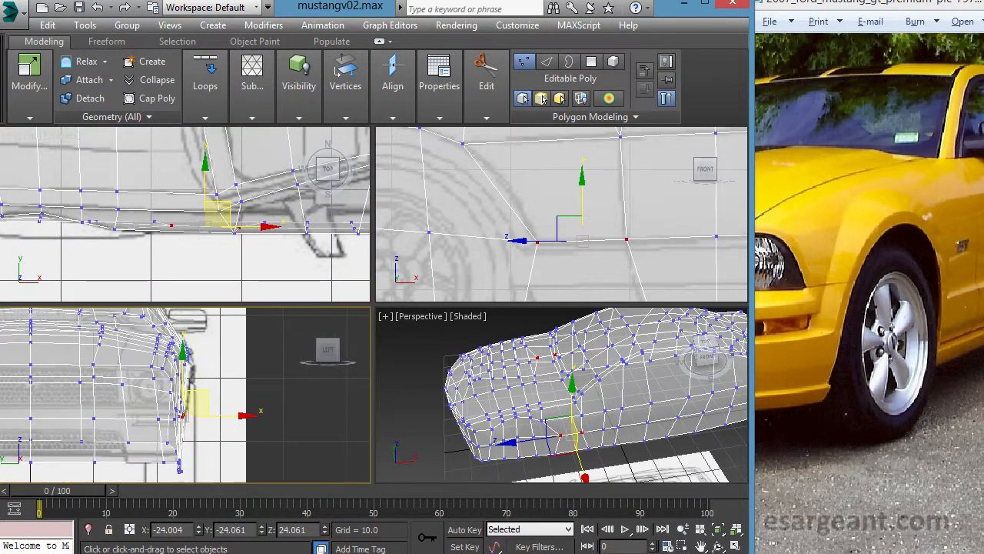
middle_click_drag(608, 422, 571, 385)
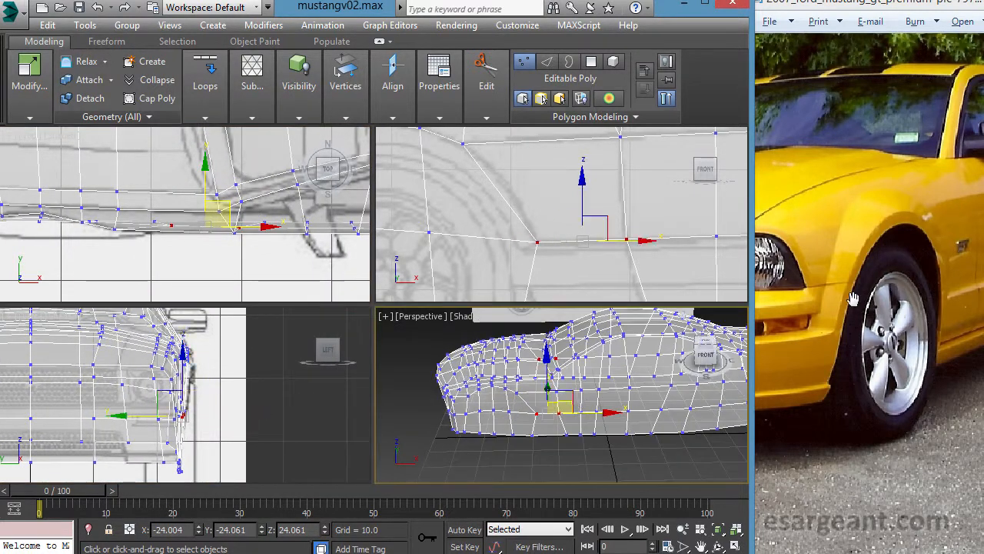
middle_click(269, 400)
key("alt+w")
middle_click_drag(419, 329, 420, 358)
scroll(420, 359, "down", 1)
scroll(420, 358, "up", 1)
scroll(413, 378, "up", 2)
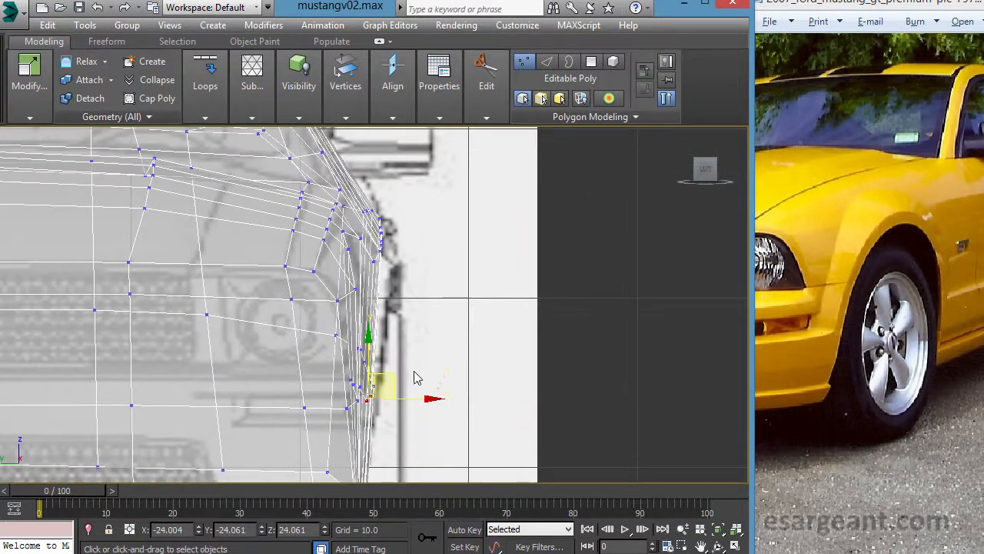
key("alt+w")
middle_click(573, 385)
key("alt+w")
middle_click_drag(556, 389, 384, 367, "alt")
key("f")
scroll(518, 374, "up", 5)
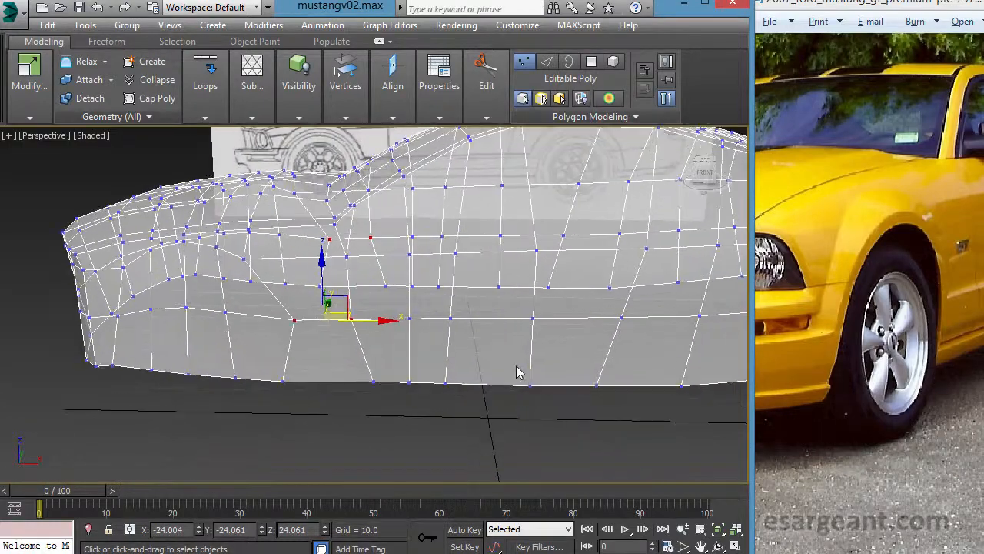
middle_click_drag(525, 257, 409, 289)
scroll(409, 289, "down", 4)
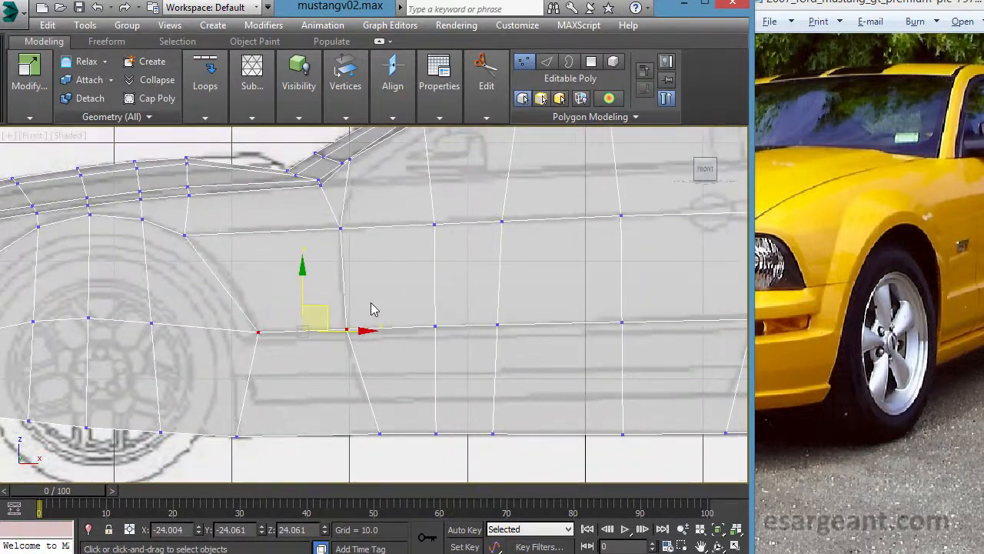
- Fit the loop vertices along the door to the blueprint's crease, raising the one at the rear door seam, about X 14.3
left_click(343, 314)
middle_click_drag(547, 362, 365, 390)
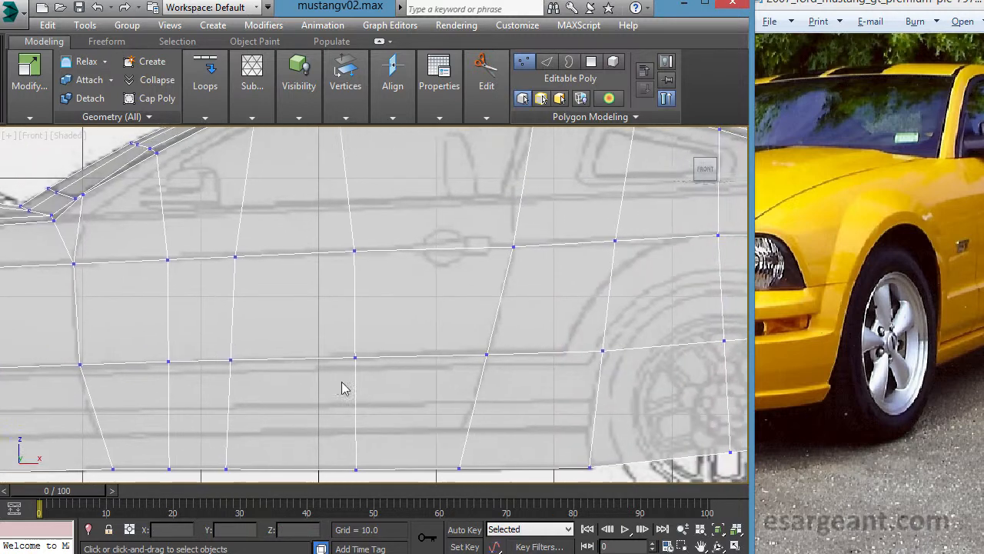
left_click_drag(336, 332, 393, 388)
left_click_drag(390, 345, 391, 344)
left_click_drag(509, 364, 509, 364)
scroll(510, 366, "up", 4)
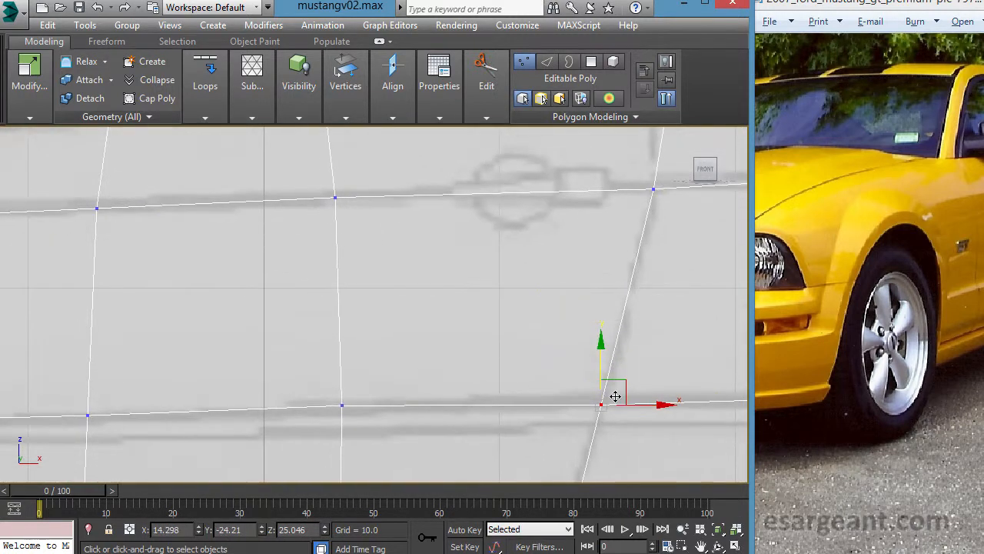
left_click_drag(633, 394, 635, 389)
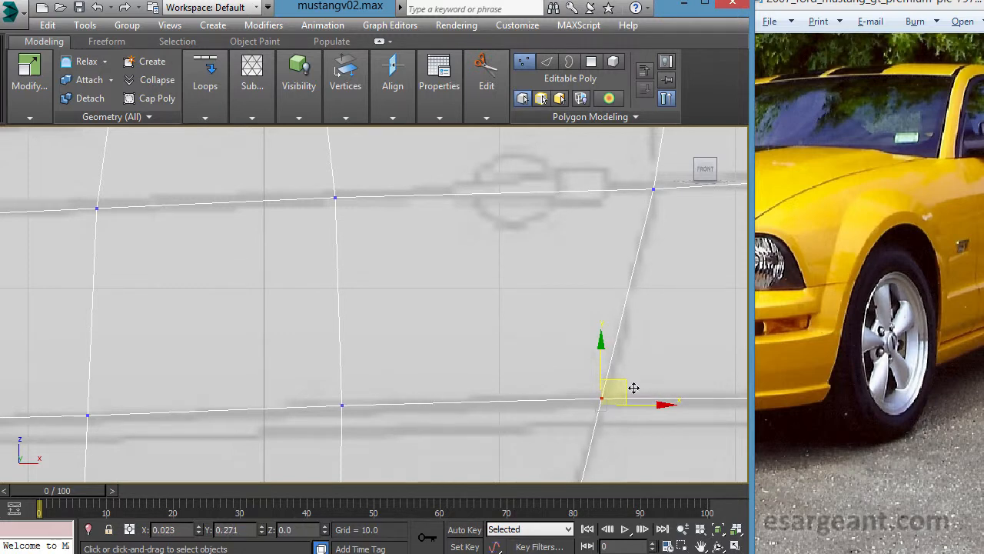
- Move the loop vertex ahead of the rear wheel to the arch's lower front corner, about X 20.9, Z 25.3
middle_click_drag(618, 274, 285, 292)
mouse_move(428, 349)
middle_mouse_down()
mouse_move(293, 337)
mouse_move(266, 321)
middle_mouse_up()
scroll(312, 343, "down", 5)
scroll(308, 325, "up", 3)
left_click(406, 335)
left_click_drag(444, 322, 386, 324)
middle_click_drag(429, 329, 400, 343)
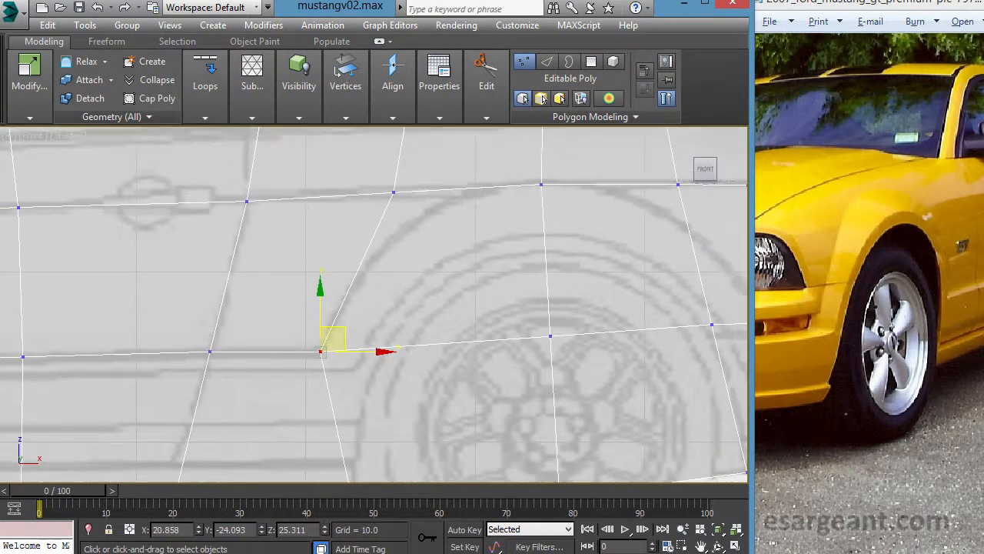
- Move the loop vertex ahead of the front wheel to the arch's lower front corner, about X -54.1, Z 24.5
scroll(346, 344, "down", 3)
middle_click_drag(474, 370, 222, 383)
middle_click_drag(314, 323, 529, 319)
middle_click_drag(496, 347, 707, 322)
middle_click_drag(279, 317, 698, 319)
middle_click_drag(227, 311, 496, 306)
scroll(497, 306, "up", 2)
scroll(341, 322, "up", 2)
middle_click_drag(341, 322, 142, 305)
middle_click_drag(271, 361, 440, 350)
scroll(310, 317, "up", 1)
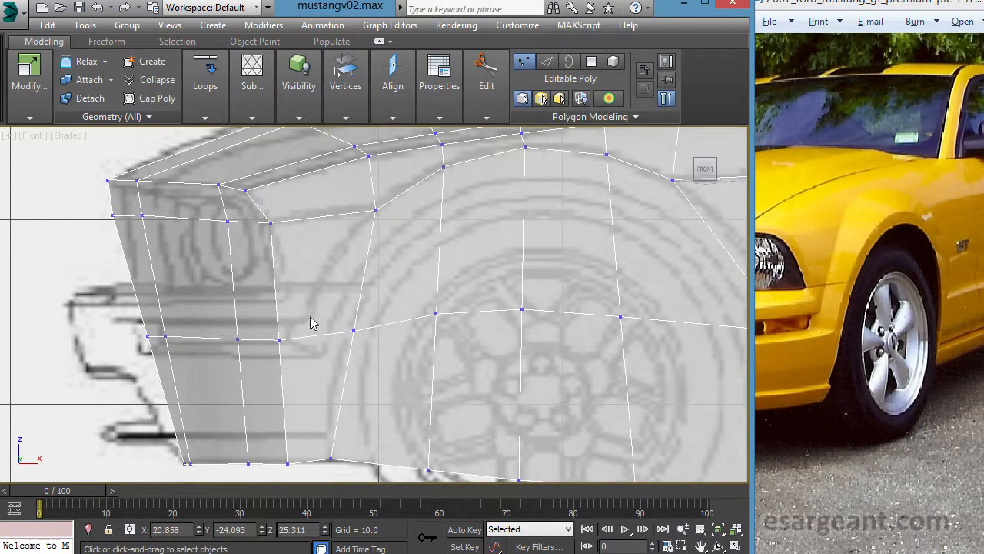
left_click_drag(385, 376, 382, 376)
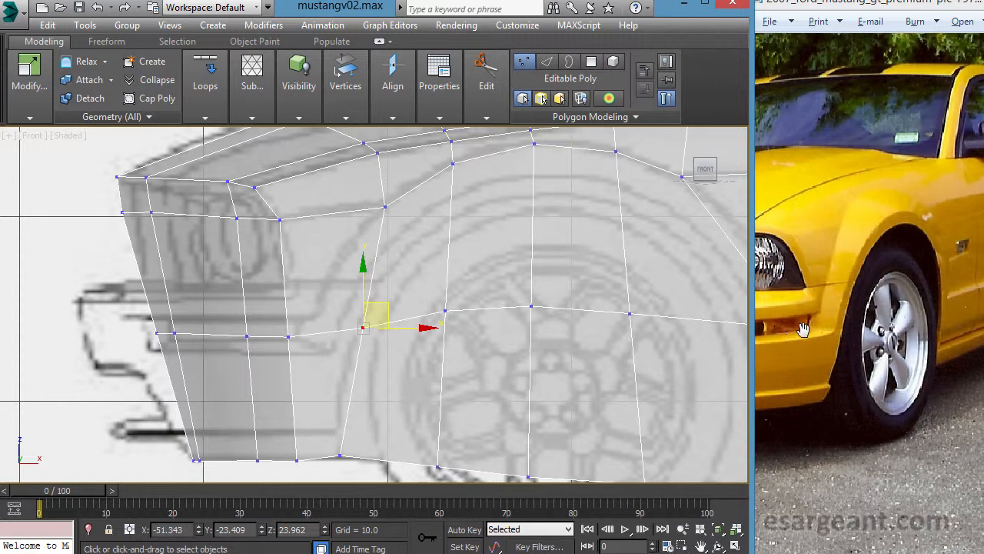
middle_click_drag(451, 273, 461, 269)
scroll(459, 266, "up", 1)
left_click_drag(397, 317, 343, 305)
middle_click_drag(364, 307, 343, 329)
scroll(344, 329, "down", 1)
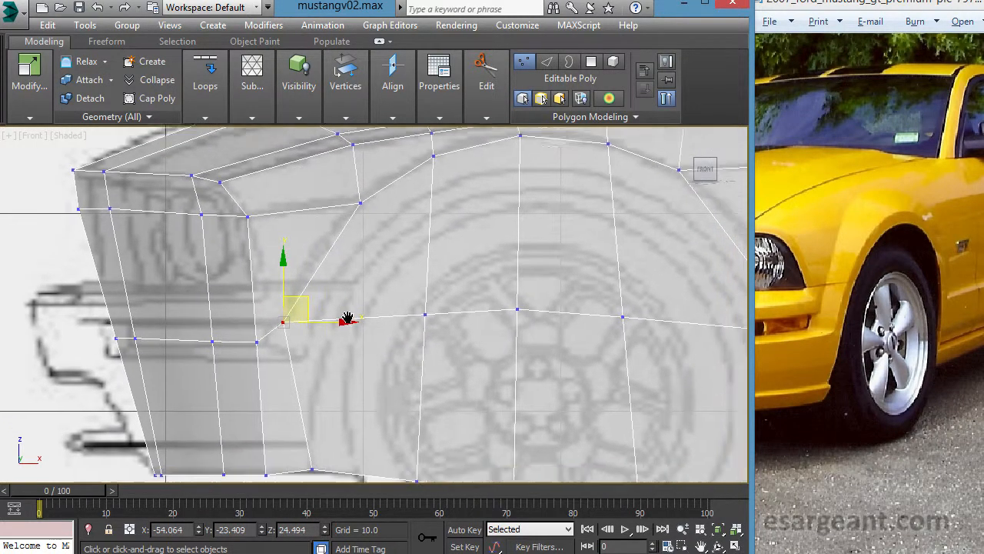
- In the left view, pull the front arch's lower front corner vertex outward to about Y -23.66 and check it in perspective
key("alt+w")
middle_click_drag(305, 342, 304, 322)
scroll(371, 303, "up", 5)
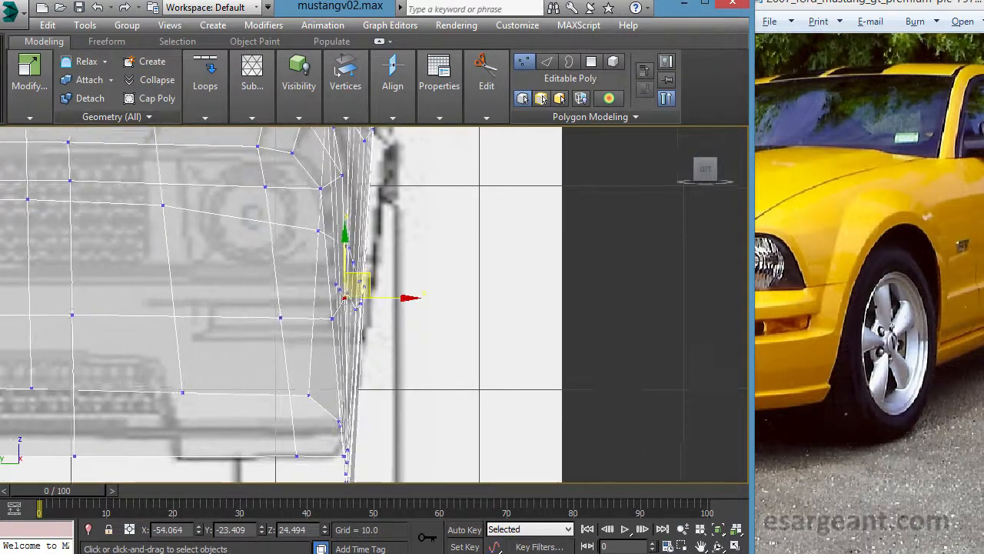
mouse_move(389, 303)
left_mouse_down()
mouse_move(408, 307)
mouse_move(400, 310)
left_mouse_up()
middle_click_drag(455, 296, 471, 379)
key("alt+w")
middle_click(505, 391)
key("alt+w")
scroll(518, 373, "up", 4)
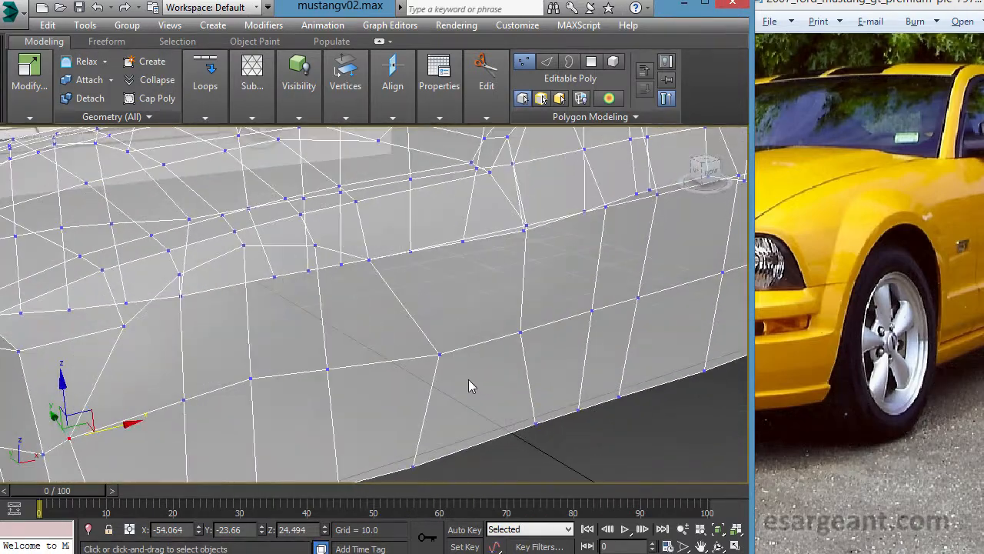
scroll(472, 379, "down", 4)
middle_click_drag(363, 363, 336, 364, "alt")
- Target Weld the two neighbouring loop vertices inside the front wheel arch onto the middle vertex between them
key("alt+w")
middle_click(530, 260)
key("alt+w")
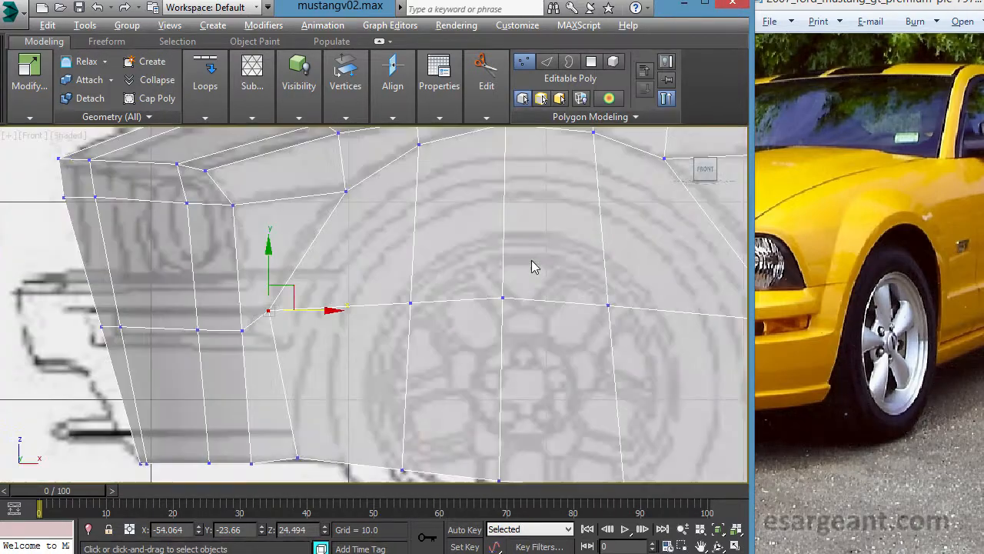
scroll(523, 262, "down", 2)
middle_click_drag(504, 261, 355, 276)
scroll(343, 278, "down", 1)
middle_click_drag(364, 309, 410, 287)
scroll(411, 283, "up", 4)
scroll(413, 281, "down", 2)
middle_click_drag(430, 319, 377, 317)
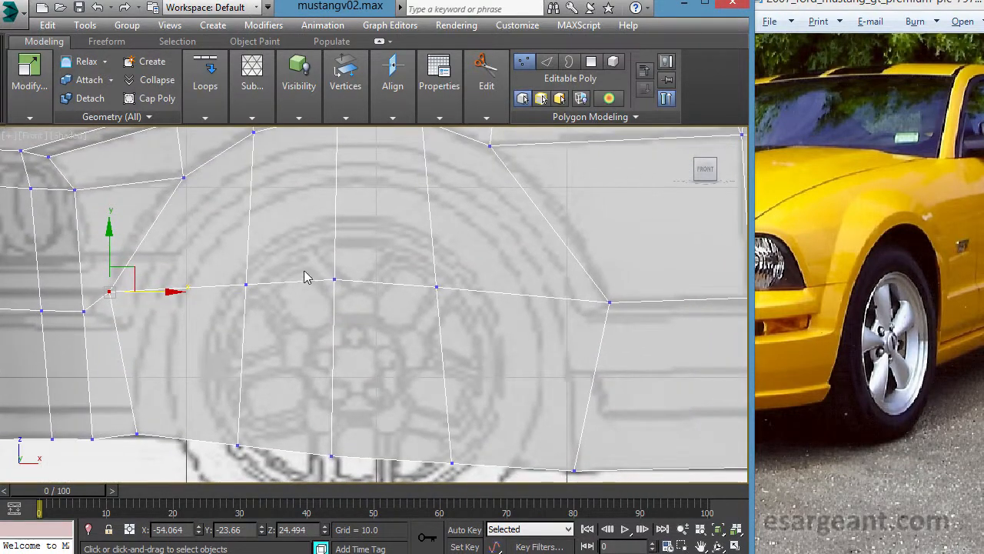
middle_click_drag(375, 264, 383, 284)
scroll(373, 288, "down", 1)
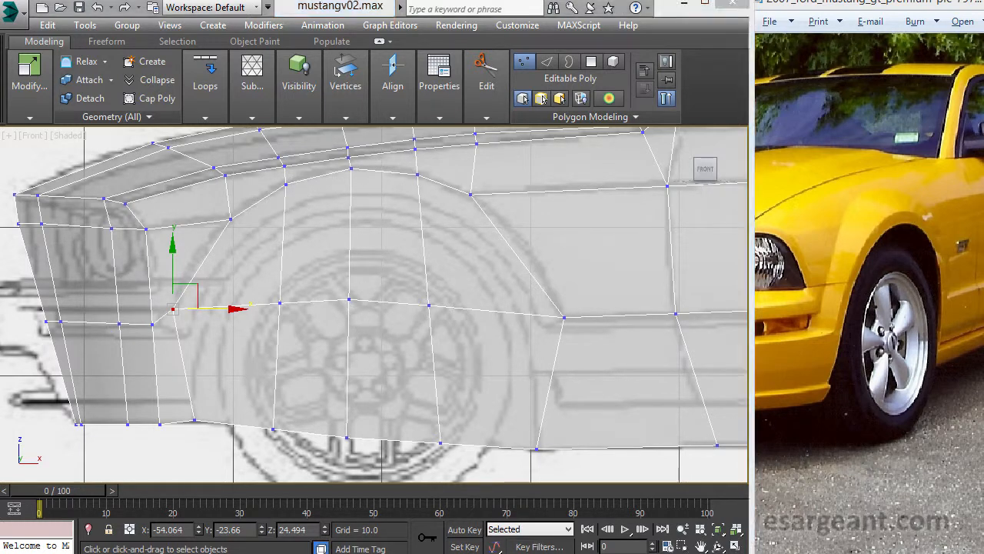
middle_click_drag(362, 307, 354, 316)
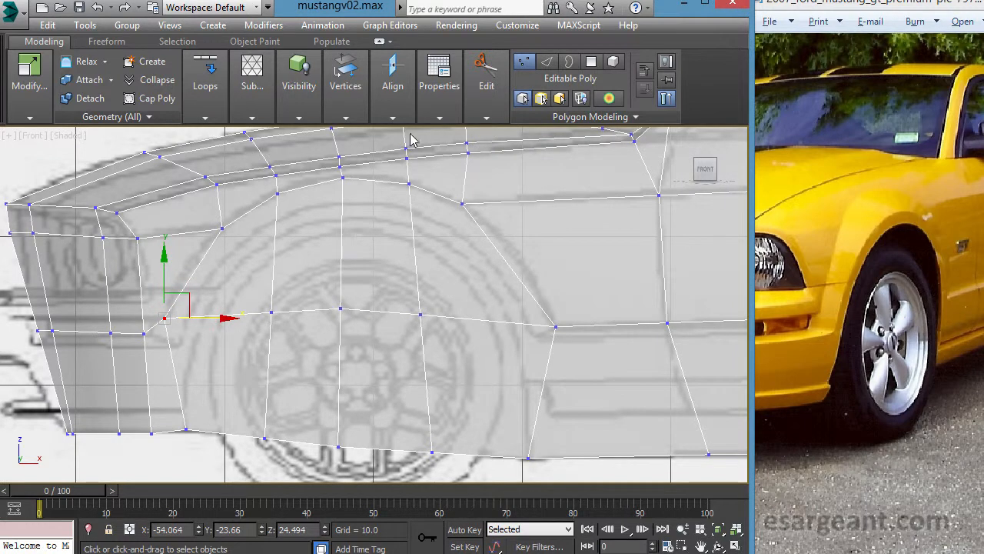
left_click(324, 243)
mouse_move(346, 86)
left_click(428, 173)
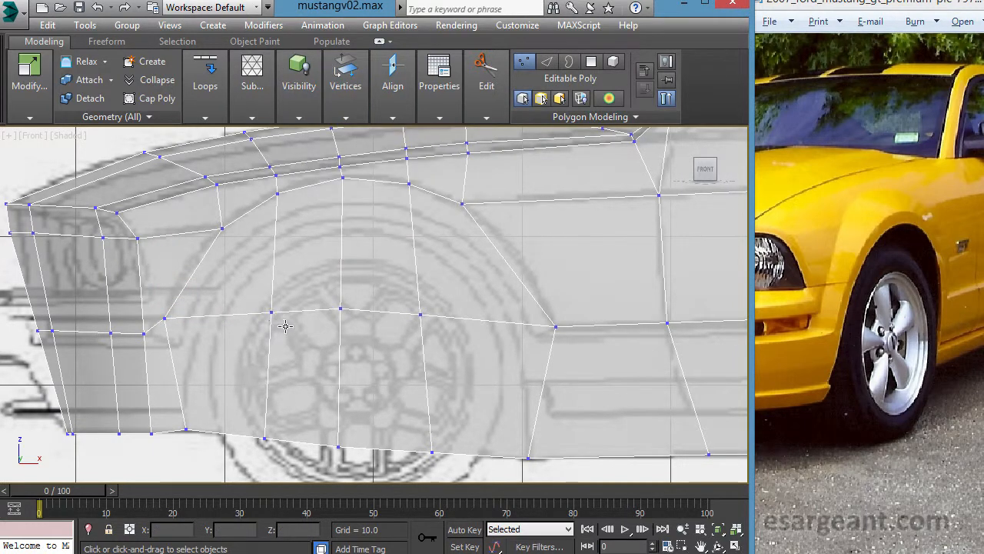
left_click(341, 309)
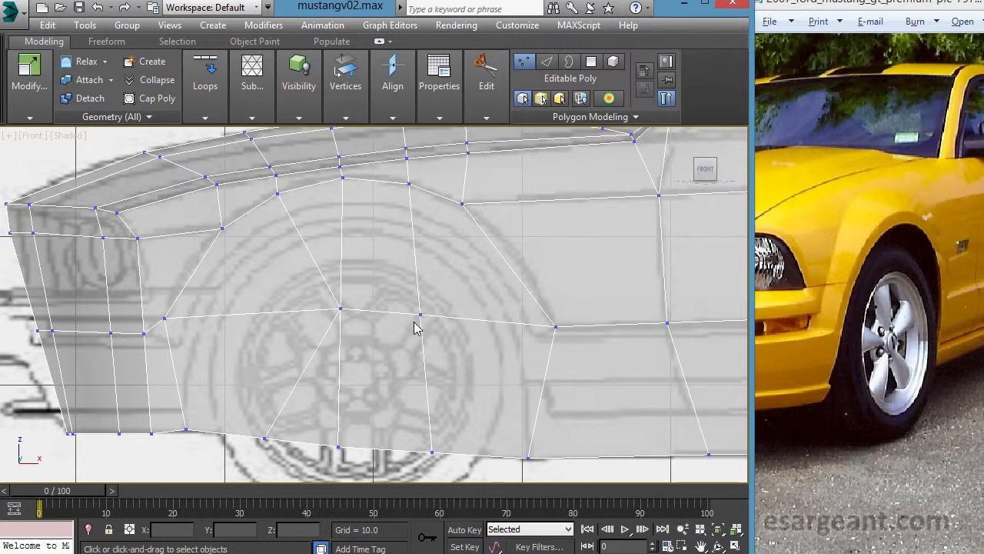
left_click(339, 310)
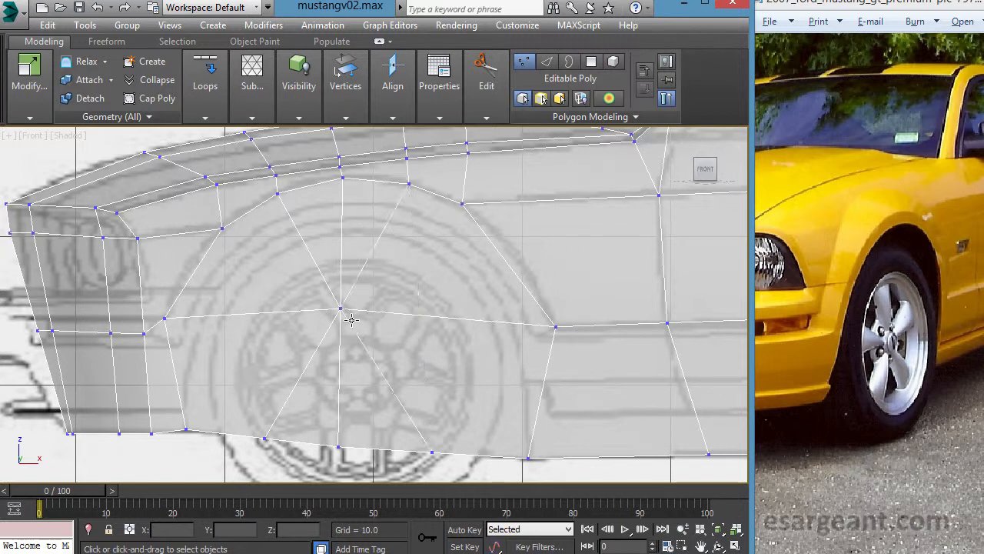
- Target Weld the two neighbouring bottom-edge vertices below the front wheel onto the middle bottom vertex
middle_click_drag(399, 387, 369, 356)
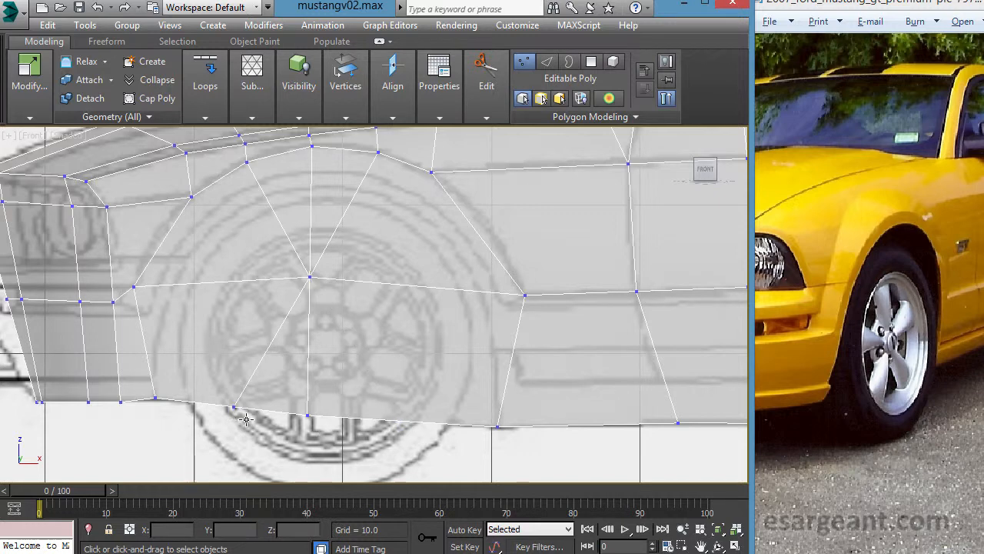
middle_click_drag(317, 302, 331, 350)
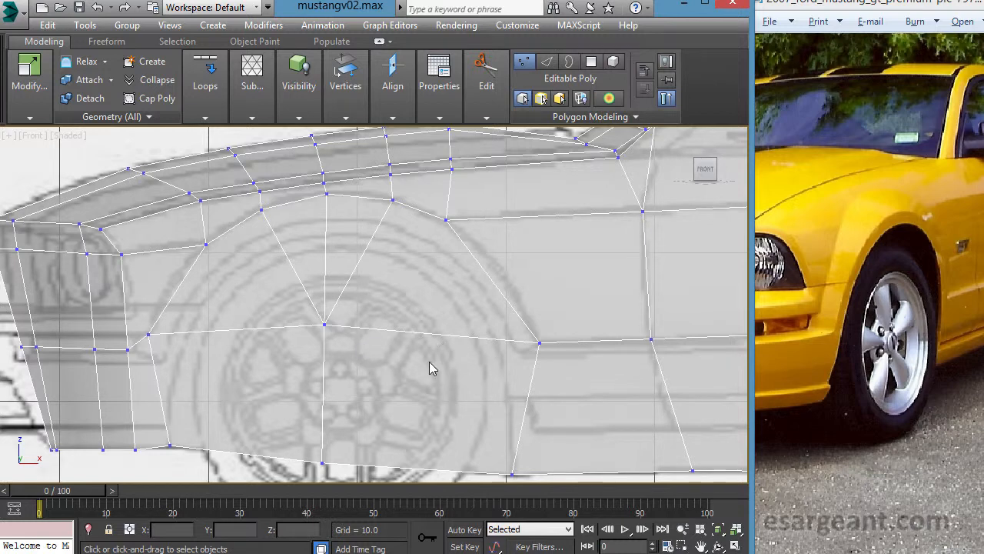
middle_click_drag(431, 362, 384, 344)
- Move the welded vertex at the centre of the front wheel arch slightly rearward and down, about X -41.4, Z 24.3
middle_click_drag(260, 335, 257, 338)
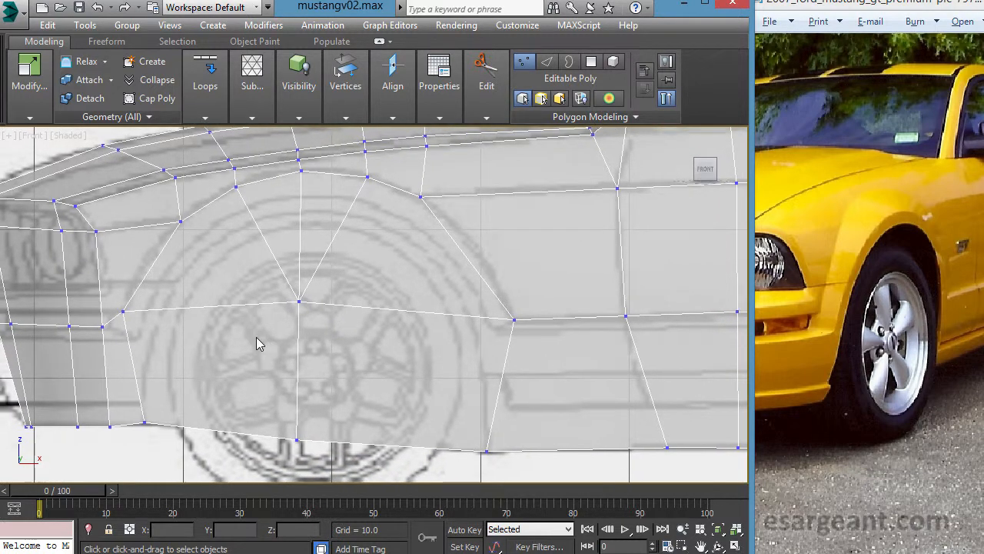
left_click(299, 302)
mouse_move(338, 299)
left_mouse_down()
mouse_move(354, 315)
mouse_move(347, 309)
left_mouse_up()
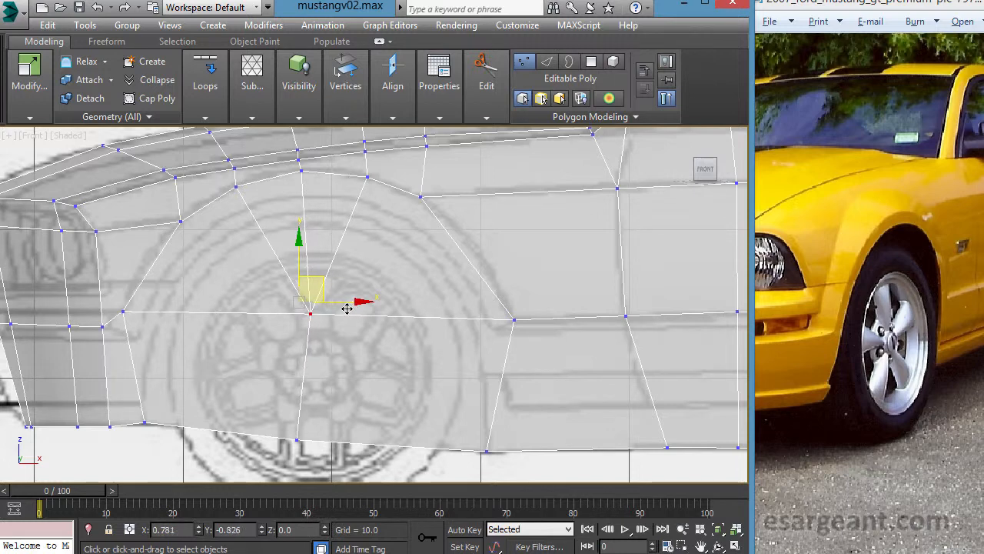
middle_click_drag(279, 312, 275, 337)
- In the left view, pull the front wheel arch's centre vertex outward to about Y -23.66 and check it in perspective
key("alt+w")
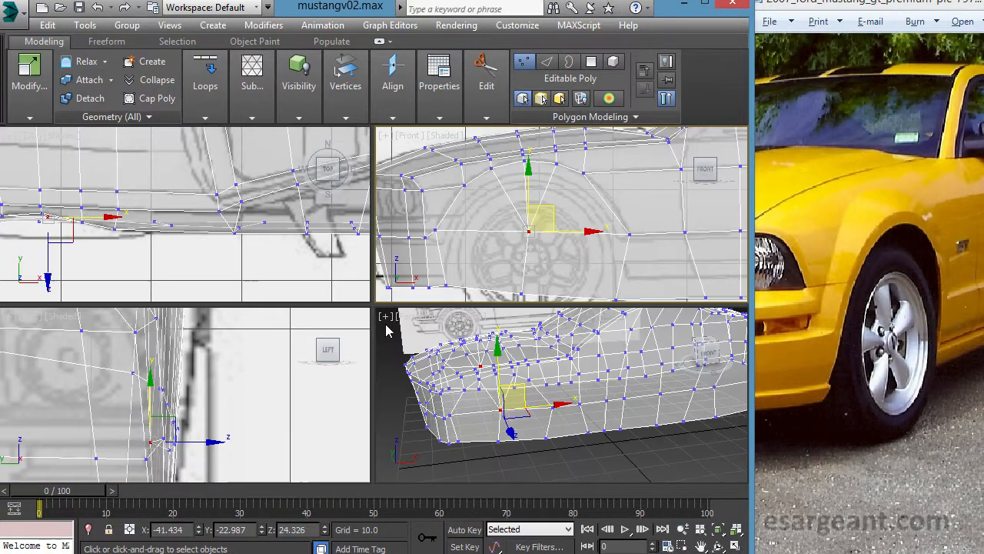
right_click(224, 396)
key("alt+w")
middle_click_drag(328, 383, 305, 372)
key("alt+w")
right_click(503, 365)
key("alt+w")
middle_click_drag(452, 378, 499, 380, "alt")
left_click_drag(447, 317, 453, 316)
middle_click_drag(464, 330, 358, 340, "alt")
key("alt+w")
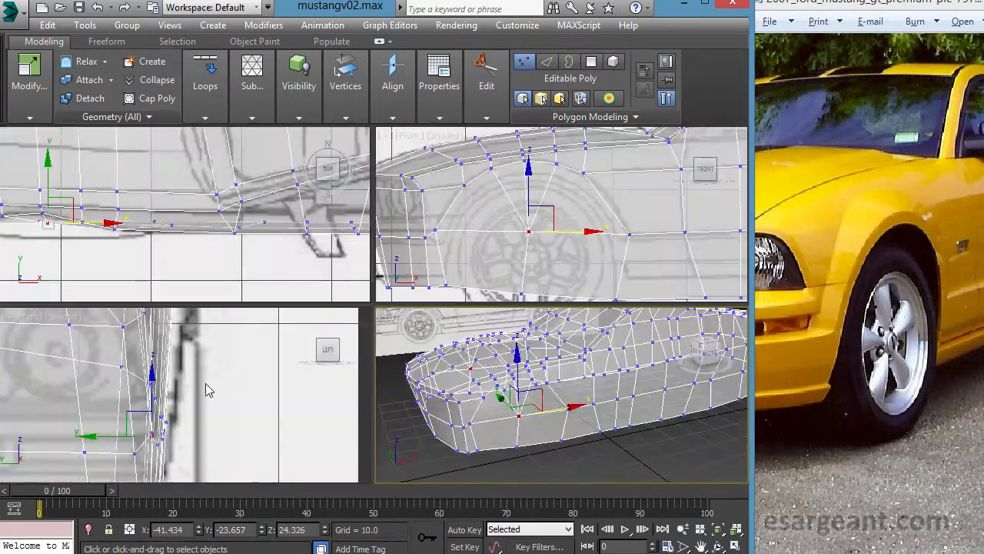
key("alt+w")
scroll(230, 390, "down", 3)
key("alt+w")
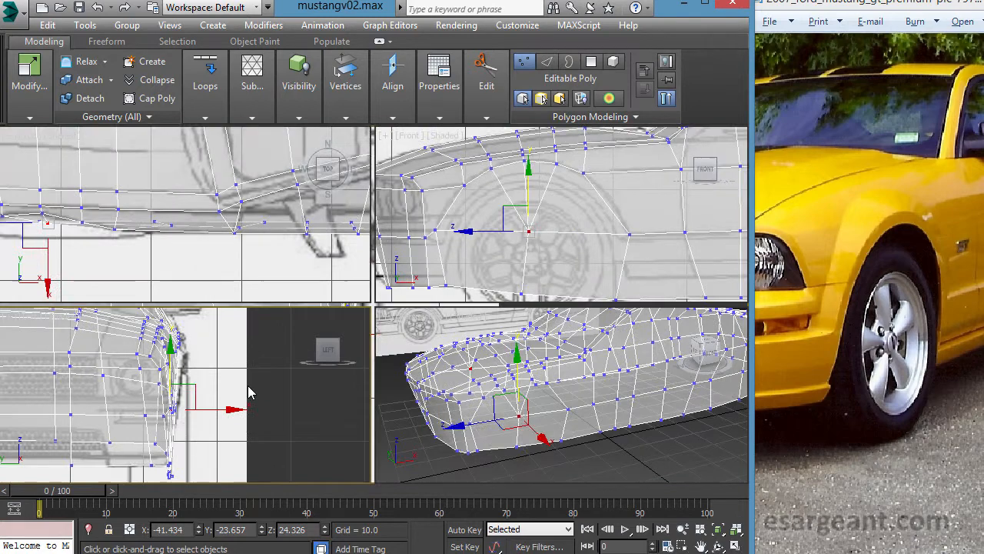
- Use Cut to add an edge between the front wheel arch's centre vertex and the arch's upper front vertex
middle_click(479, 228)
key("alt+w")
middle_click_drag(458, 251, 442, 264)
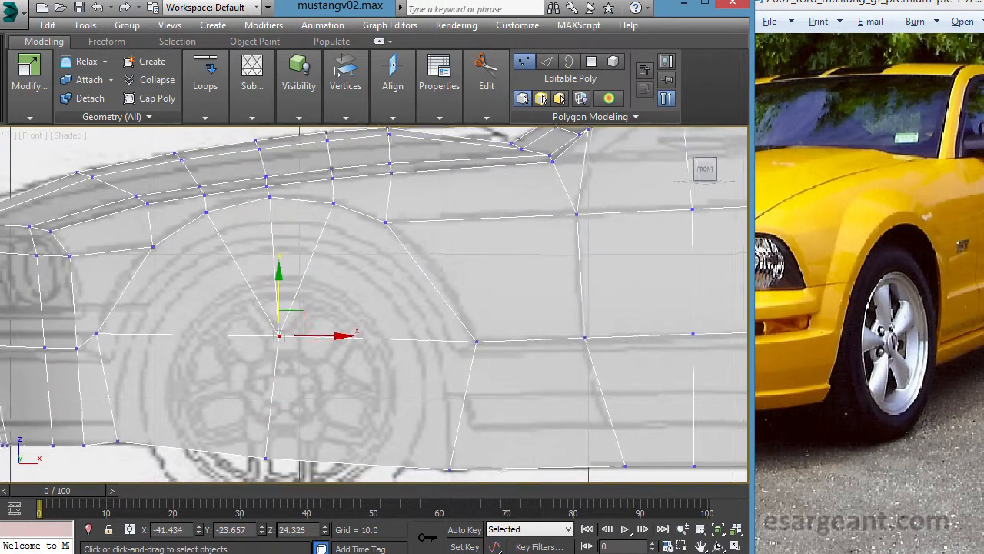
scroll(446, 300, "up", 1)
middle_click_drag(446, 304, 475, 279)
scroll(496, 248, "down", 2)
mouse_move(487, 86)
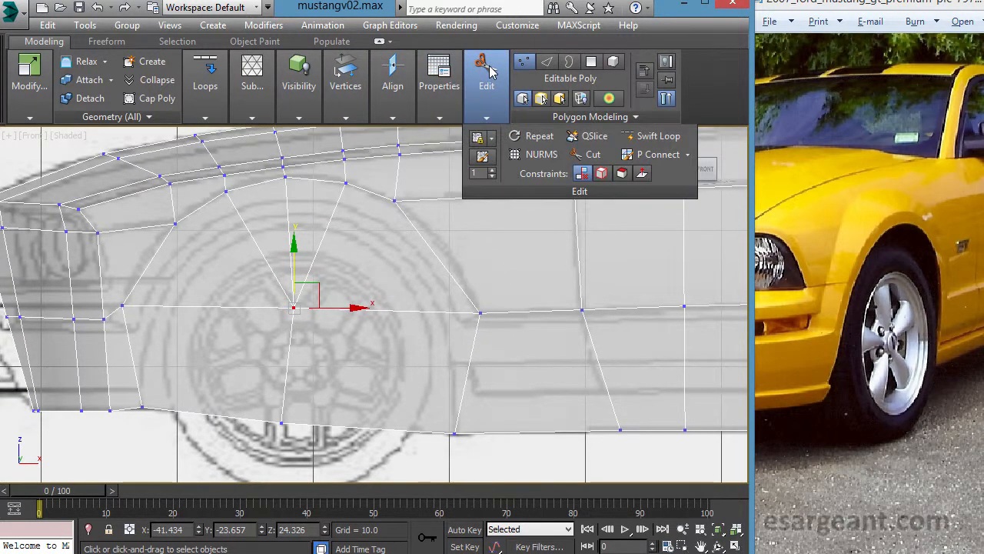
left_click(600, 154)
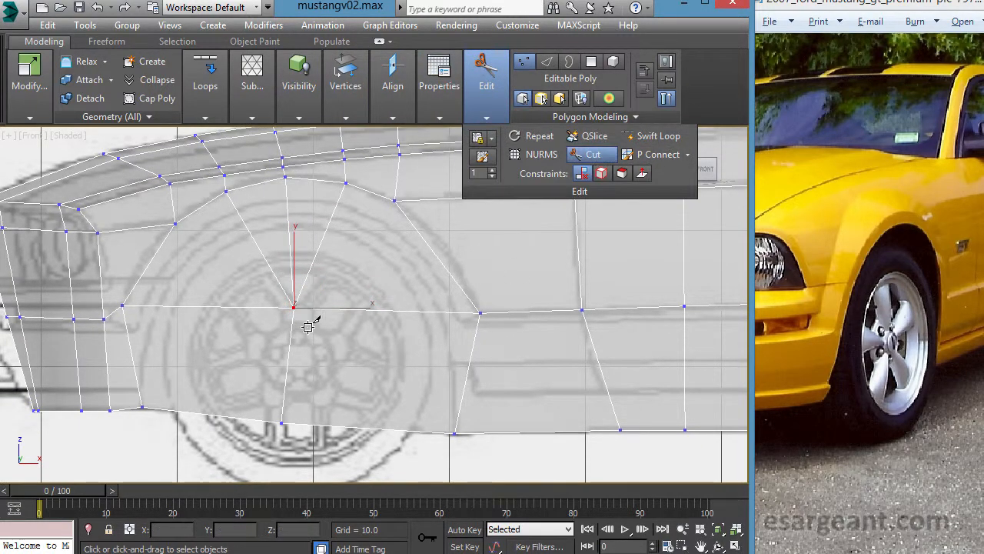
left_click(294, 307)
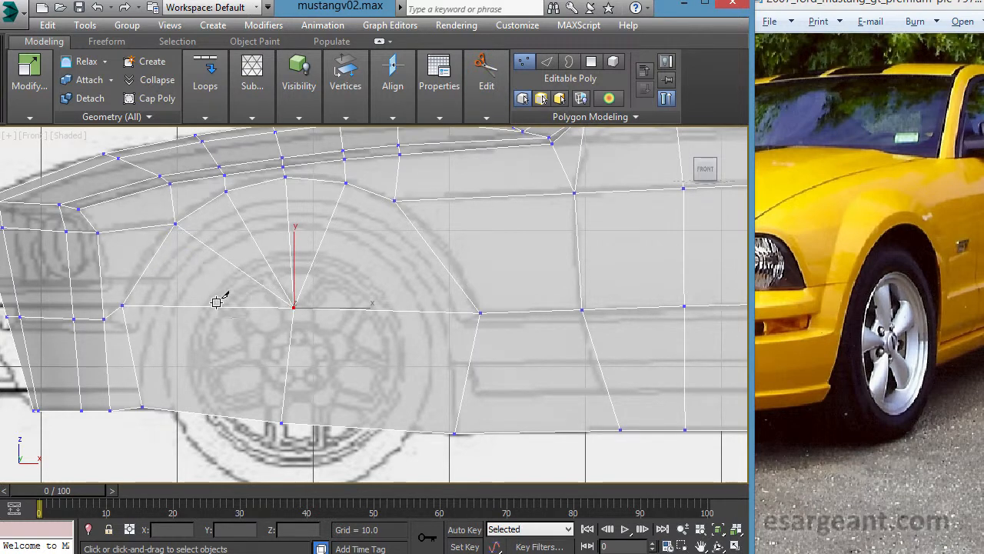
- Move the front wheel arch's upper front vertex forward and down to about X -51.27, Z 29.48
middle_click_drag(347, 384, 369, 370)
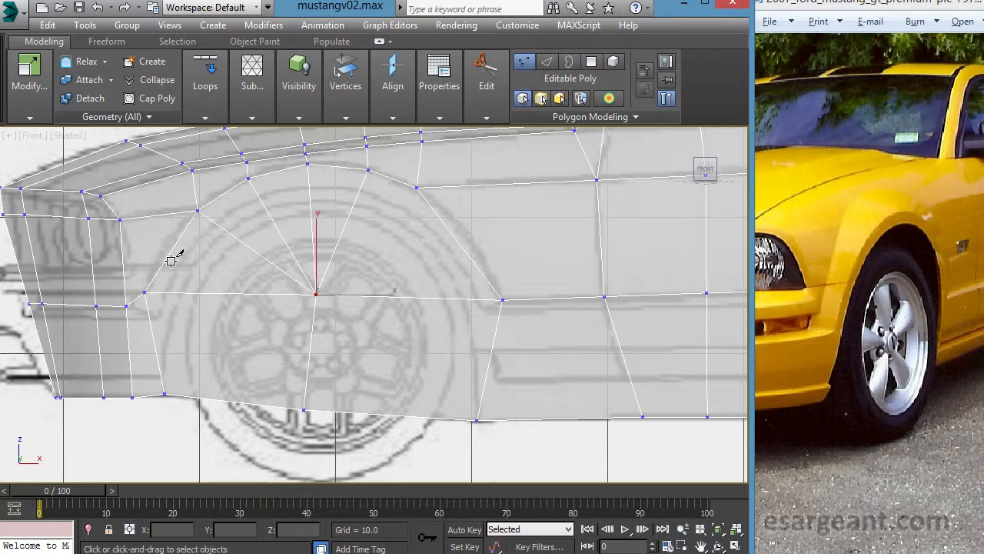
right_click(201, 257)
left_click(198, 210)
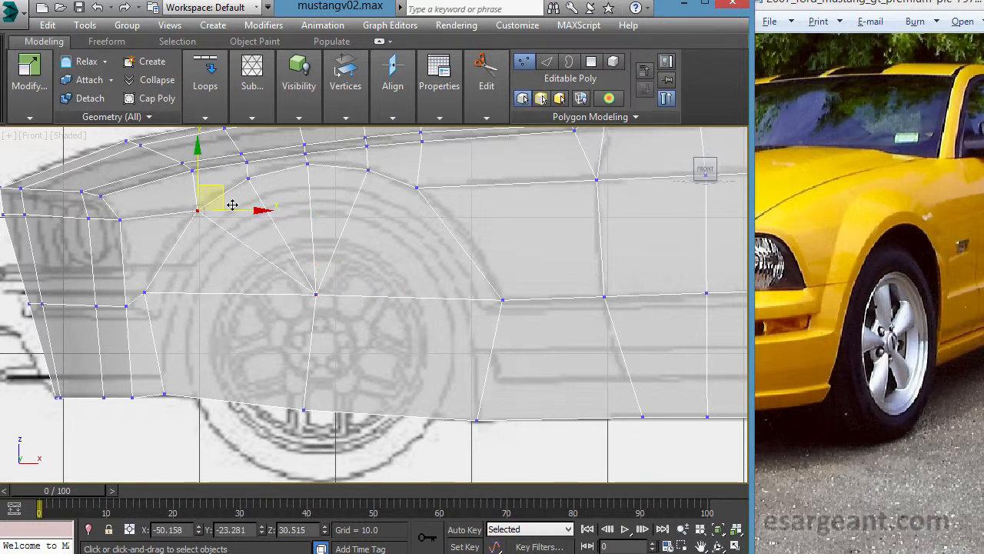
left_click_drag(234, 203, 218, 218)
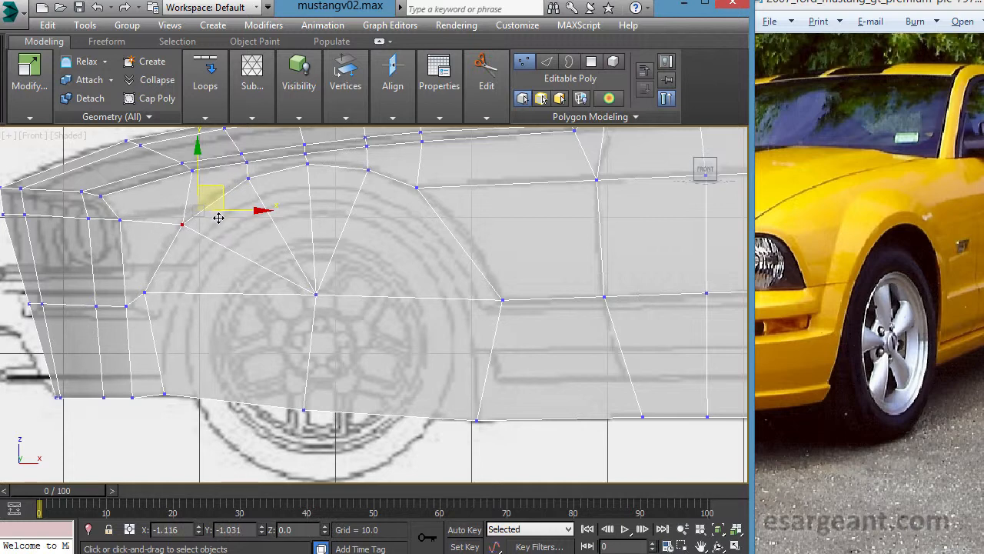
- Move the arch's next vertex rearward to about X -47.5, Z 32.5 and nudge the upper front one to about X -51.4, Z 29.3
left_click(249, 180)
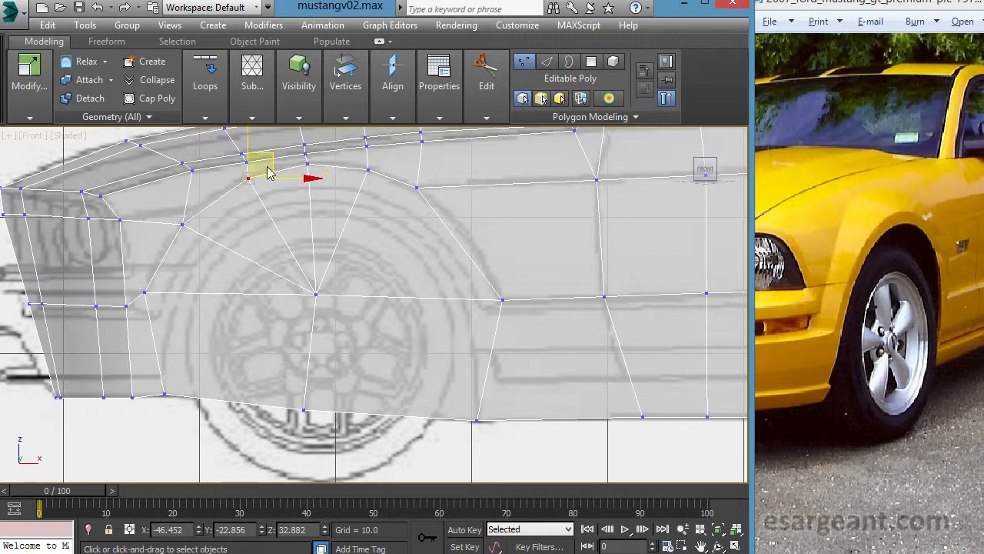
left_click_drag(281, 175, 266, 184)
middle_click_drag(266, 185, 245, 222)
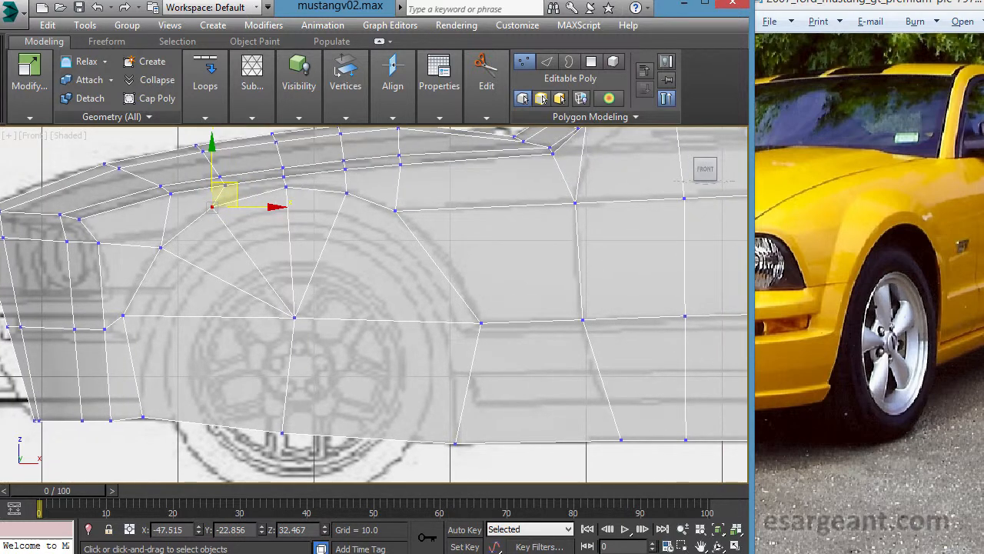
middle_click_drag(266, 222, 301, 184)
left_click(176, 229)
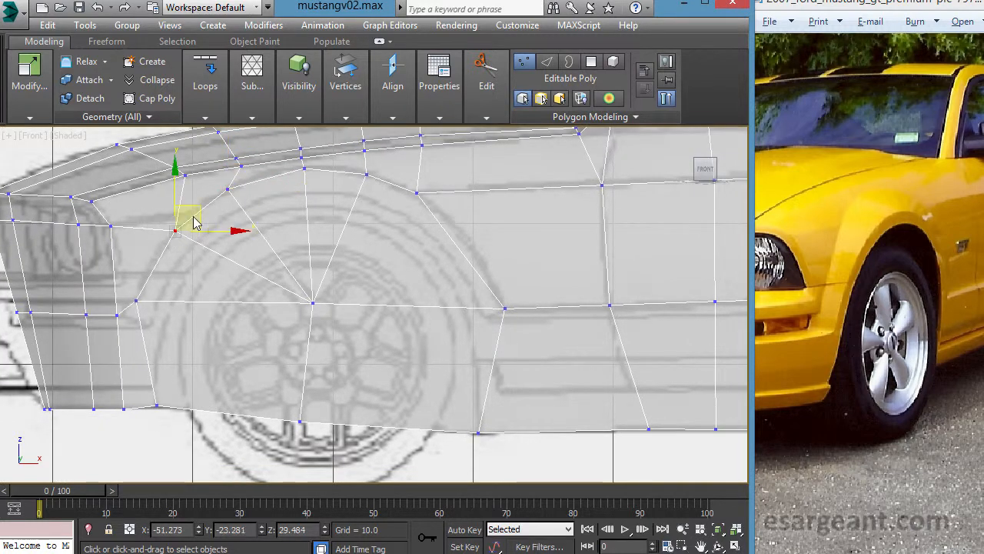
left_click_drag(209, 229, 207, 231)
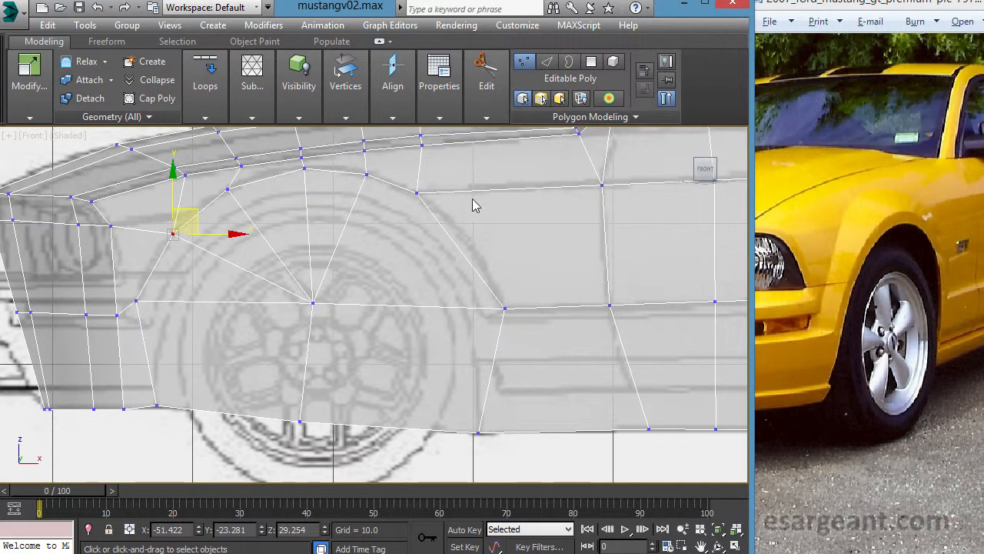
- Reposition the front wheel arch's two upper front vertices to about X -46.3, Z 33.2 and X -50.4, Z 30.4
middle_click_drag(291, 287, 278, 305)
left_click(419, 214)
middle_click_drag(427, 269, 398, 272)
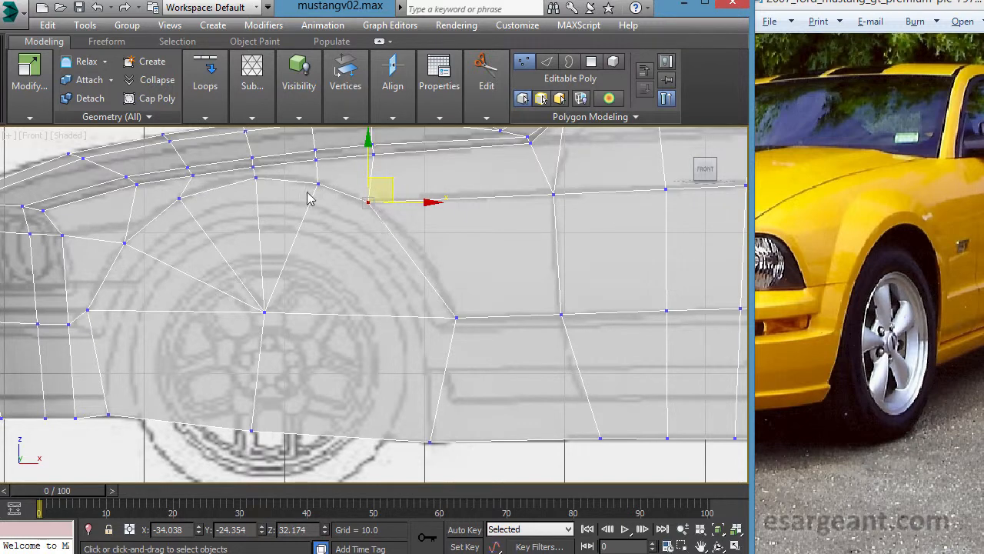
scroll(355, 277, "down", 2)
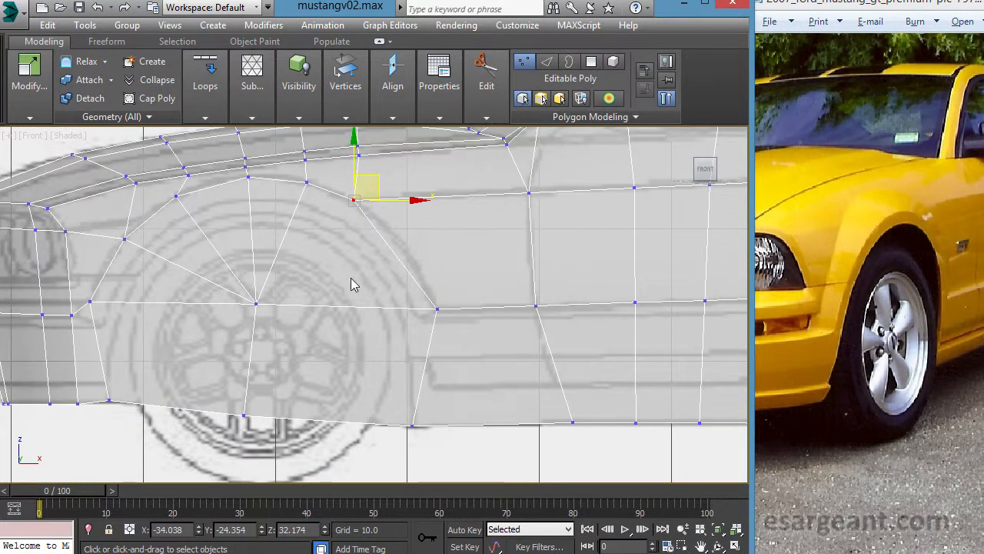
middle_click_drag(368, 277, 465, 299)
scroll(465, 299, "up", 1)
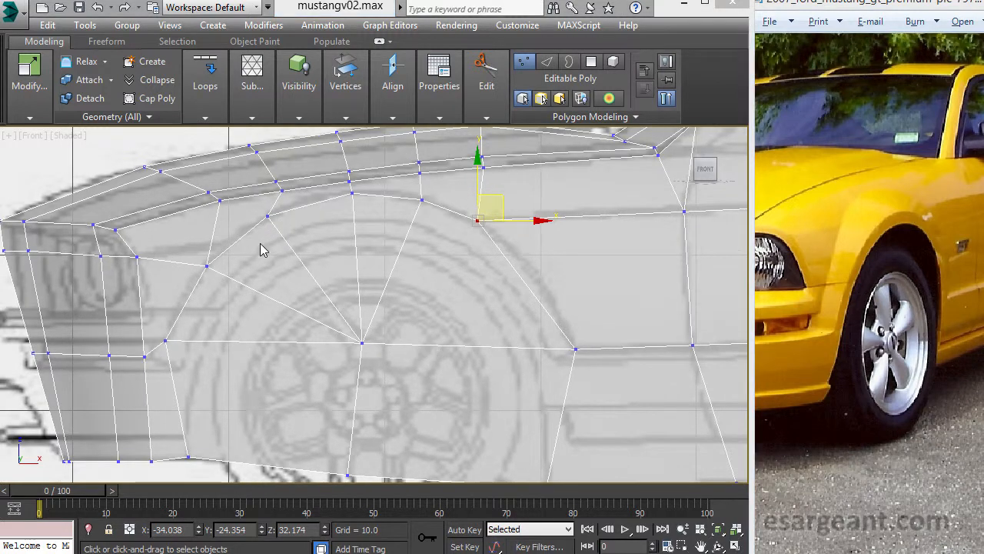
left_click_drag(254, 204, 319, 208)
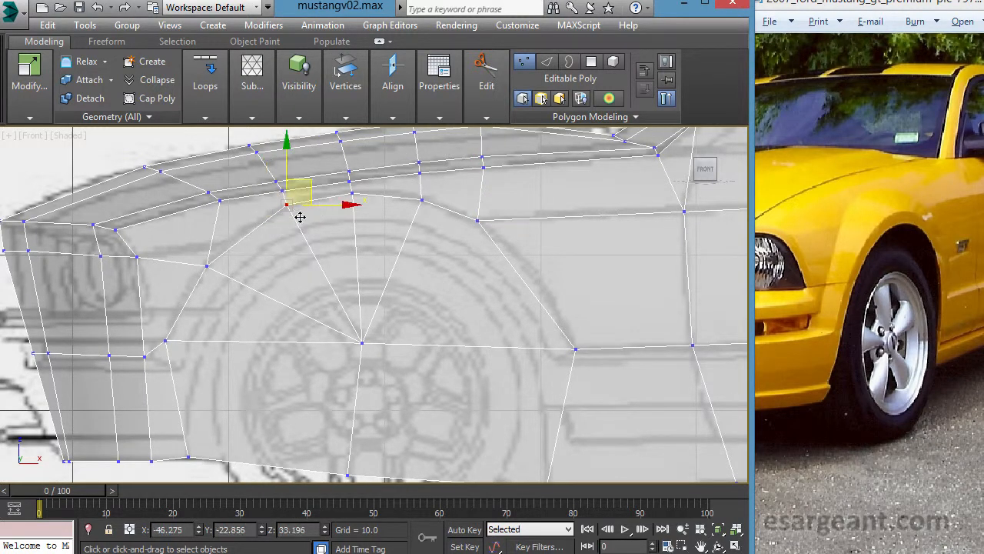
left_click_drag(239, 293, 262, 244)
middle_click_drag(262, 244, 286, 244)
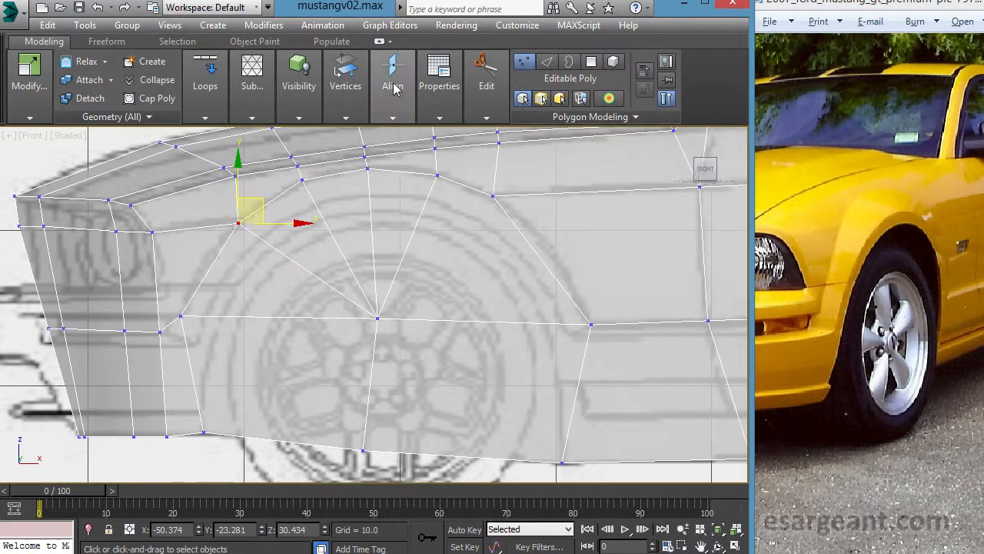
- Cut an edge from the arch's centre vertex through the arch's front edge and across the headlight area to the nose
left_click(485, 77)
left_click(589, 154)
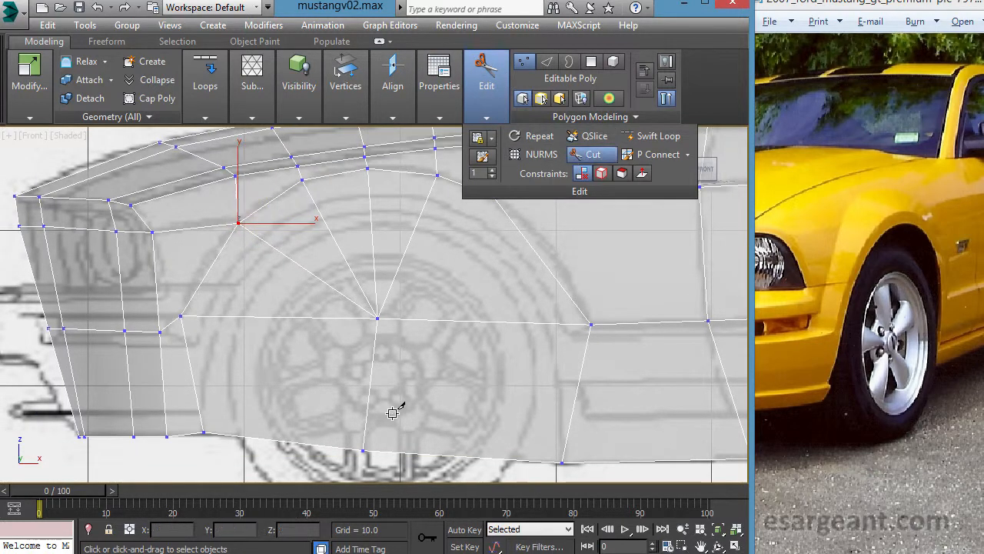
left_click(378, 319)
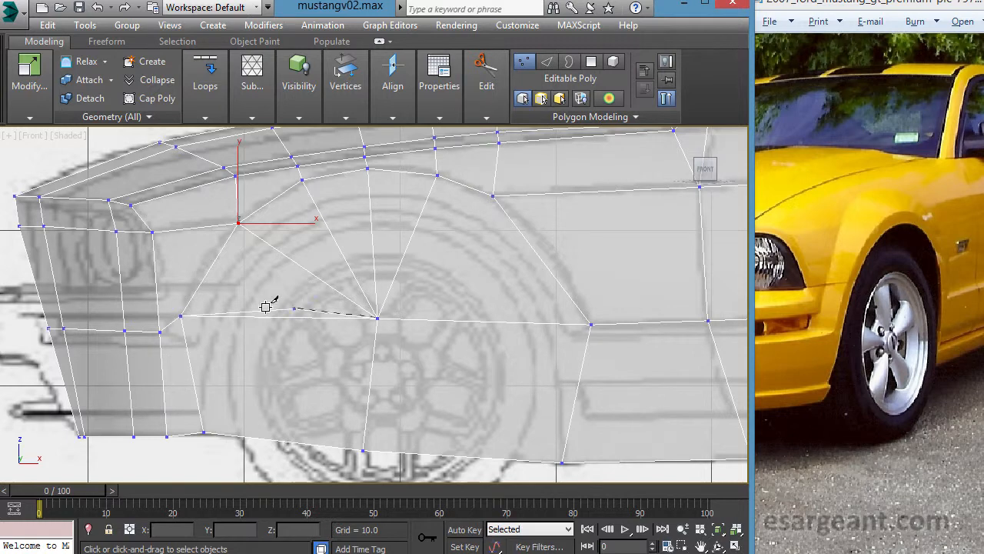
left_click(219, 274)
left_click(109, 277)
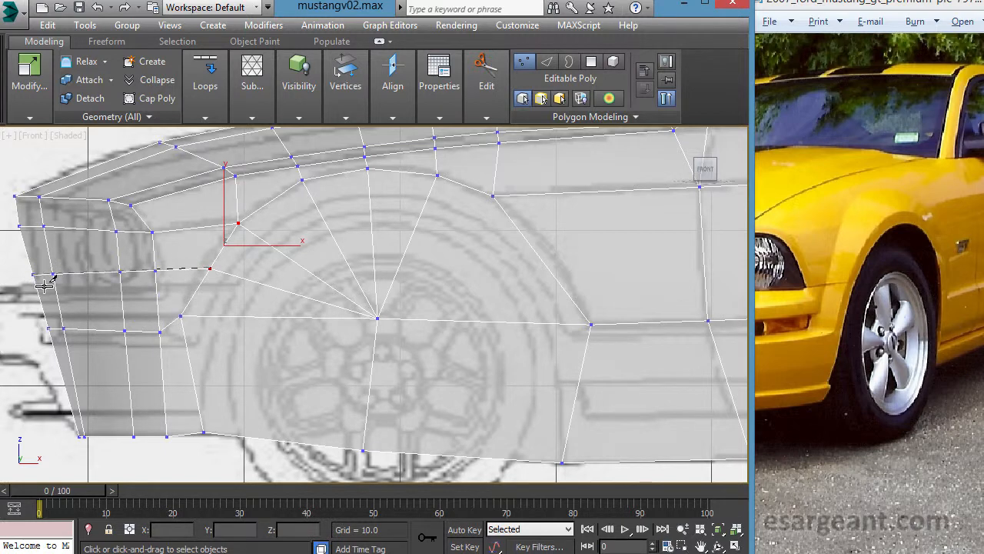
right_click(181, 323)
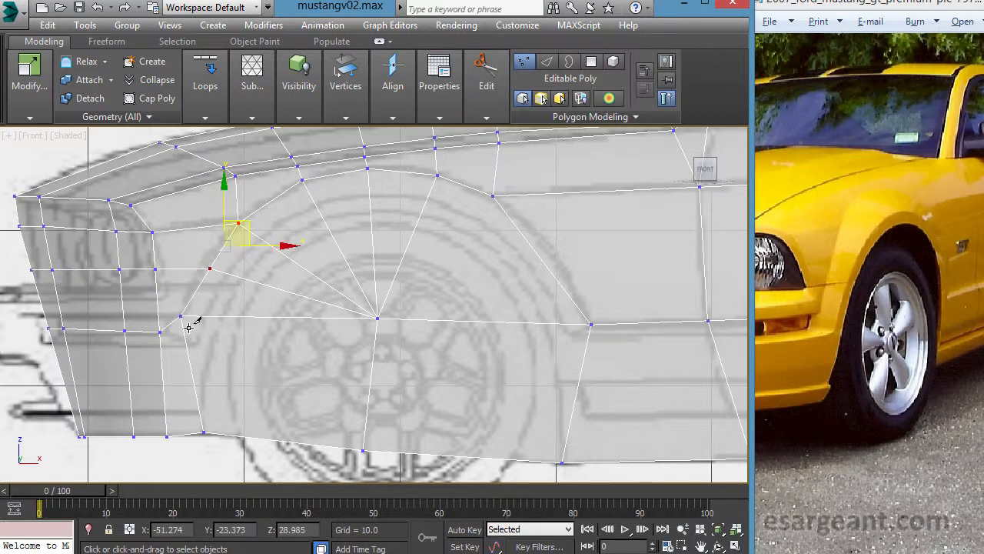
- Move the newly cut vertex on the wheel arch's front edge slightly forward and nudge the arch vertex above it
middle_click_drag(132, 305, 166, 313)
middle_click_drag(340, 350, 321, 351)
right_click(265, 319)
left_click(266, 321)
left_click(223, 278)
left_click_drag(257, 275, 250, 274)
left_click(249, 231)
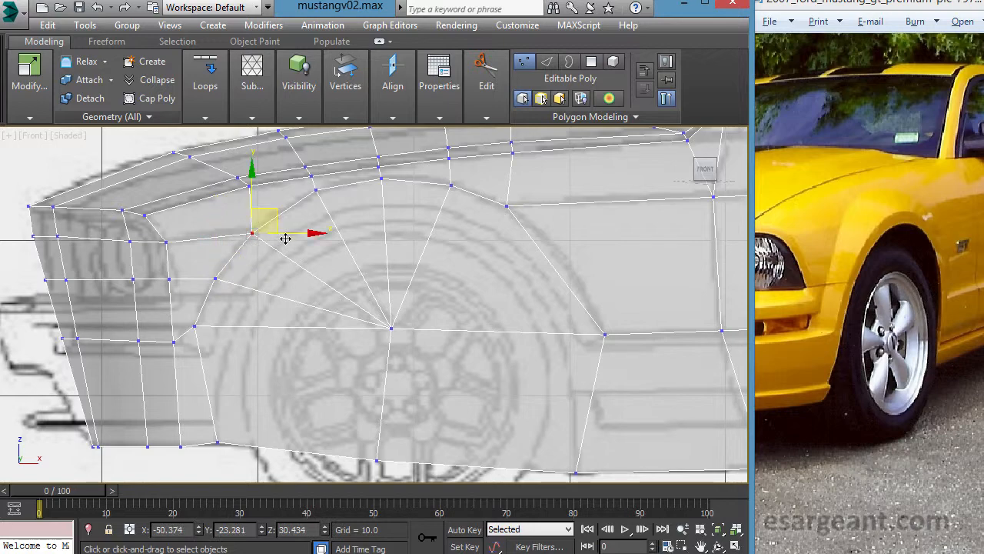
- Select both arch front vertices and pull them slightly outward in the left view to about Y -23.42
left_click(216, 278, "ctrl")
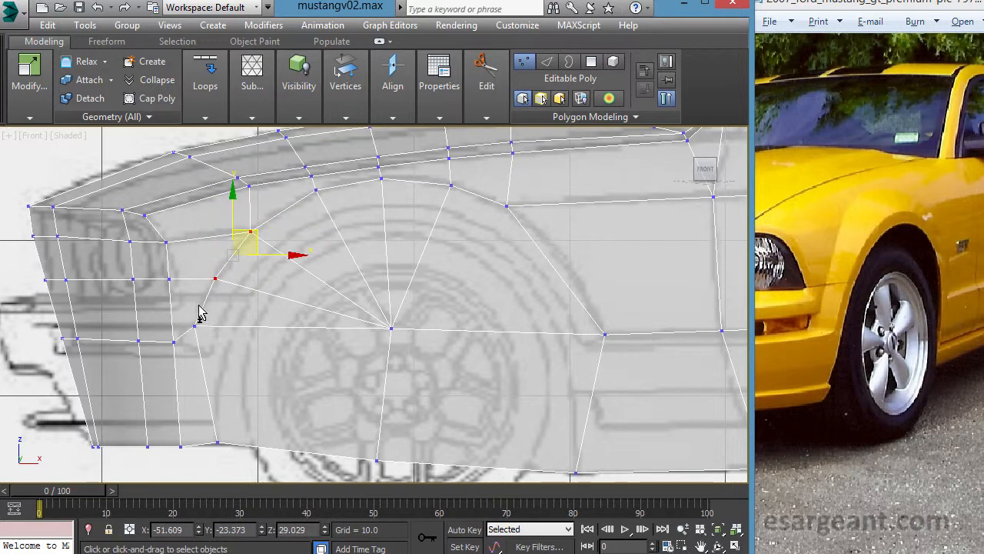
key("alt+w")
key("alt+w")
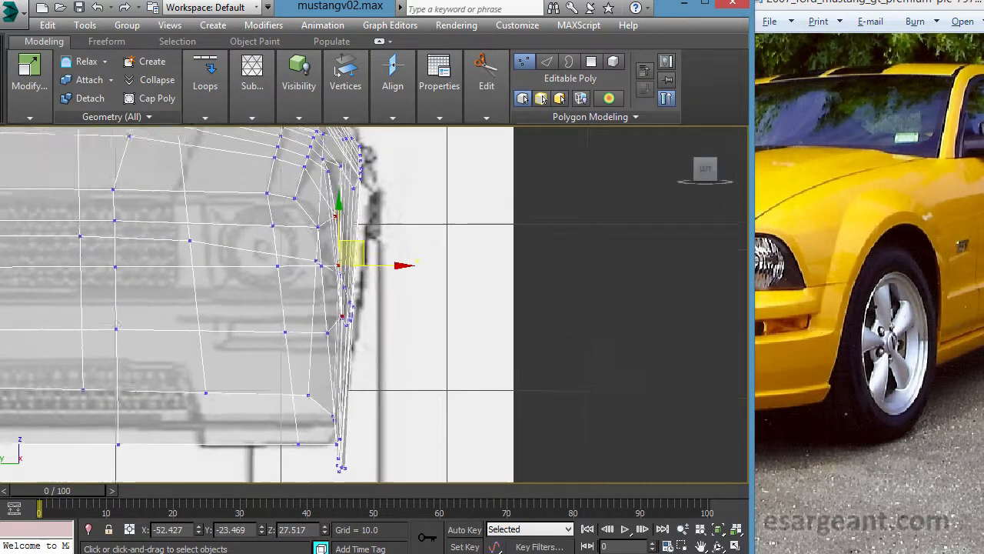
middle_click_drag(358, 319, 360, 323)
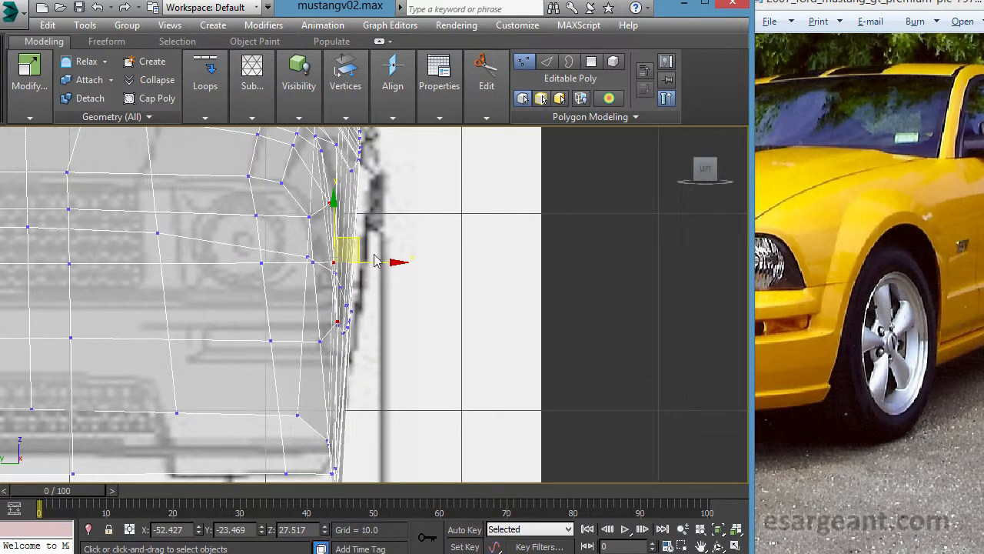
left_click(337, 320, "alt")
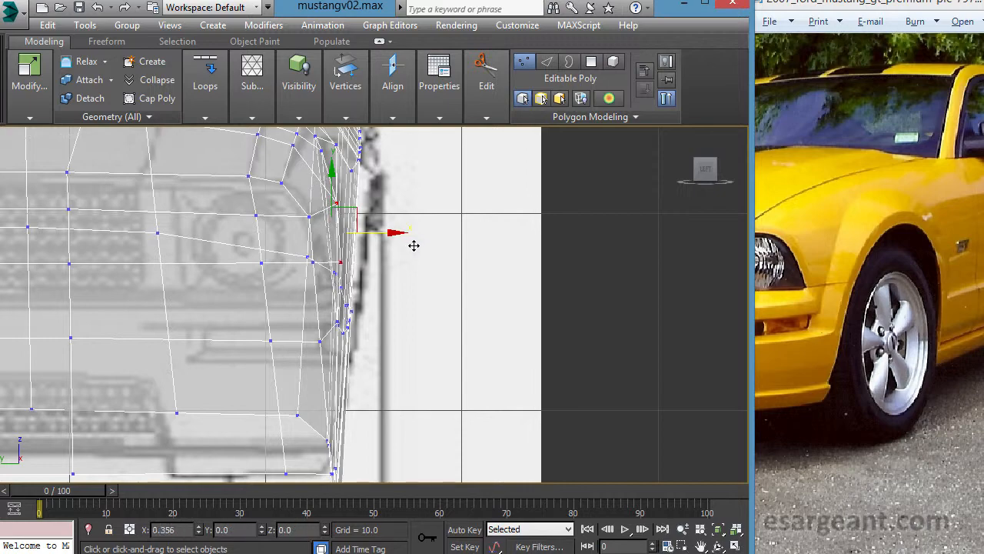
middle_click_drag(406, 244, 400, 346)
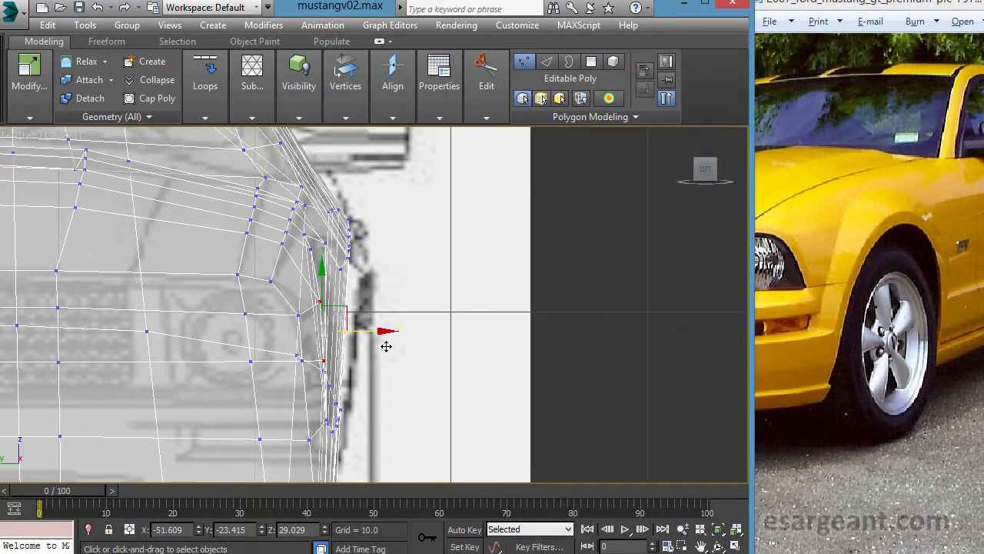
- In the front view, nudge the vertex near the arch's top front and move the crease vertex above it to about X -46.66, Z 34.06
key("alt+w")
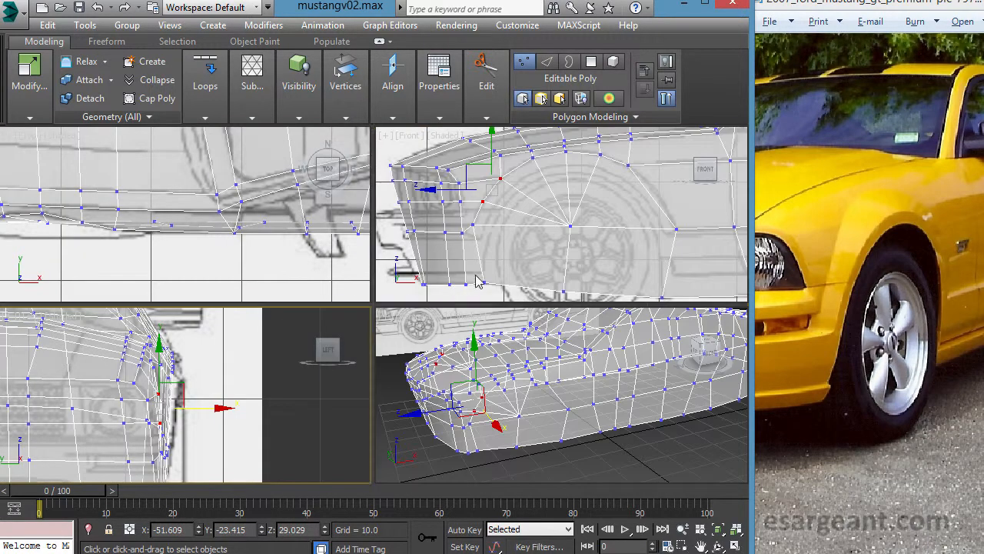
right_click(482, 294)
key("alt+w")
scroll(369, 306, "down", 1)
middle_click_drag(324, 194, 275, 216)
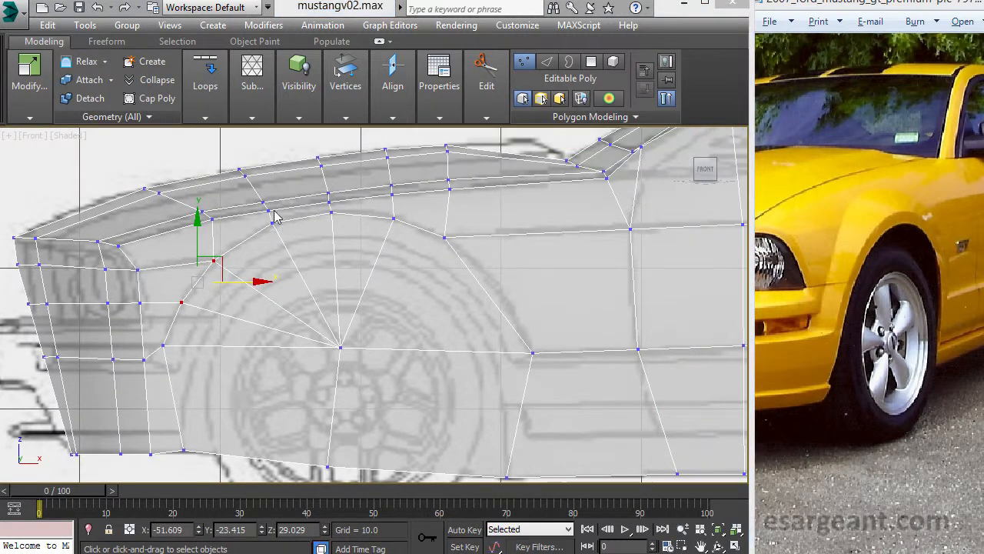
left_click(272, 223)
mouse_move(305, 216)
left_mouse_down()
mouse_move(285, 210)
mouse_move(300, 212)
left_mouse_up()
middle_click_drag(370, 310, 340, 301)
middle_click_drag(401, 282, 404, 247)
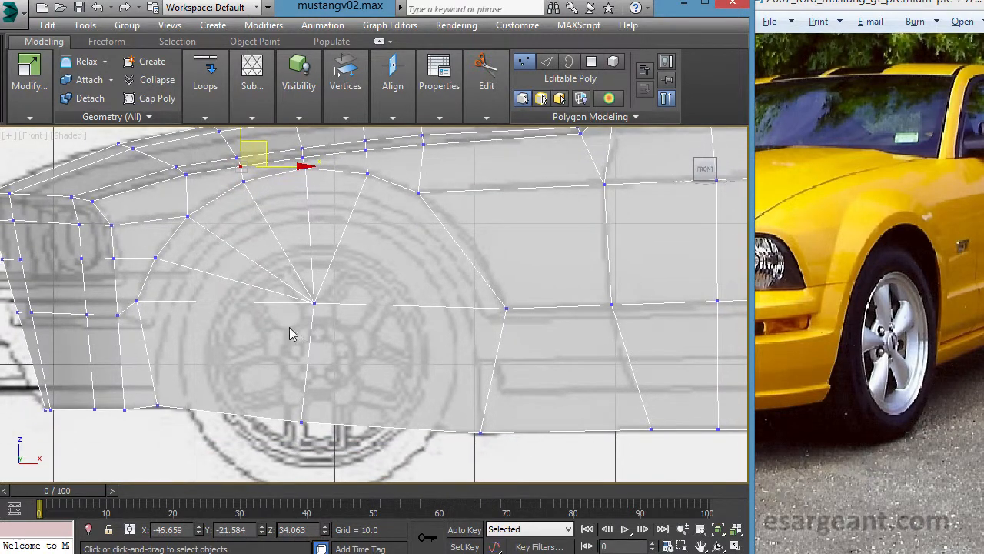
- Cut edges from the arch's centre vertex to its upper rear vertex and to the middle of the arch's rear edge
middle_click_drag(366, 311, 358, 312)
left_click(485, 77)
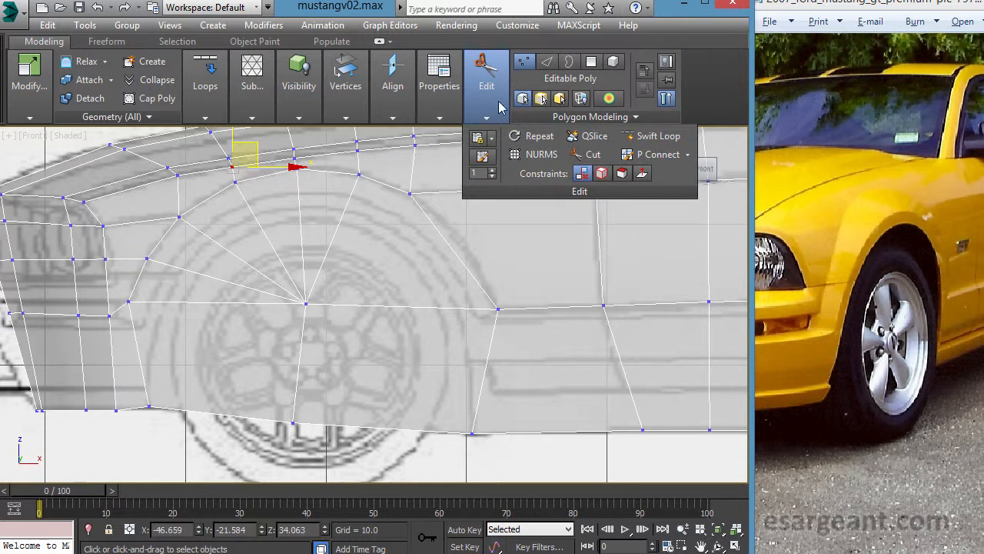
left_click(592, 154)
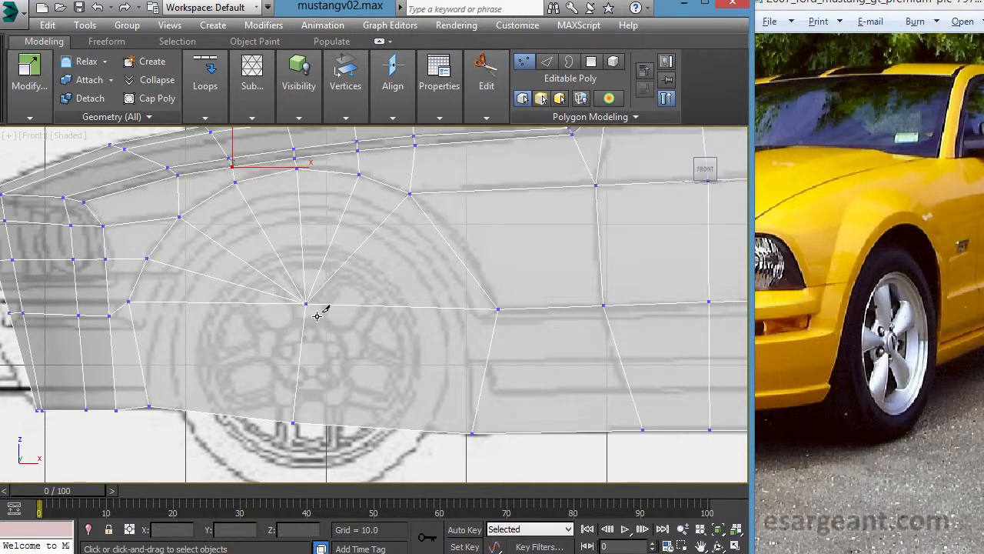
middle_click_drag(476, 286, 457, 283)
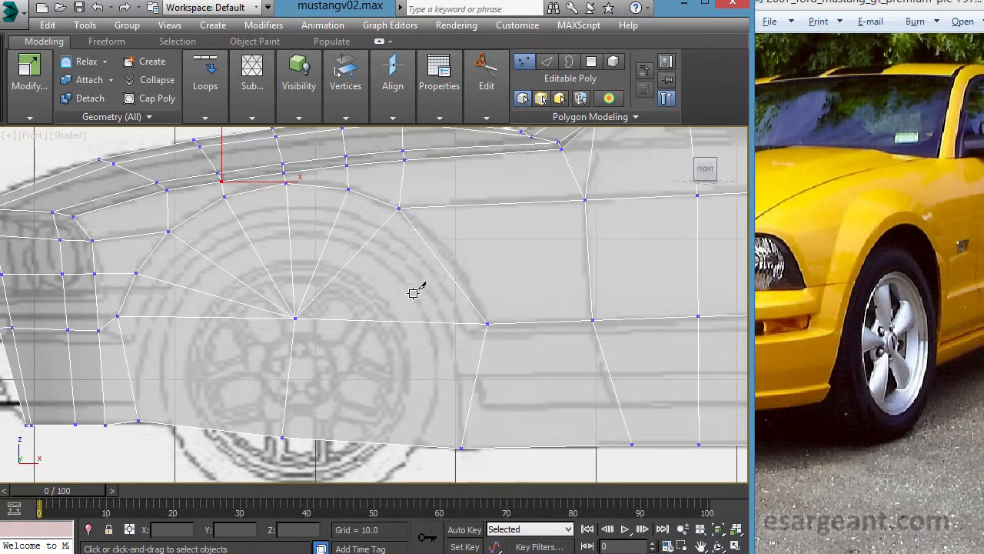
left_click(295, 317)
left_click(441, 265)
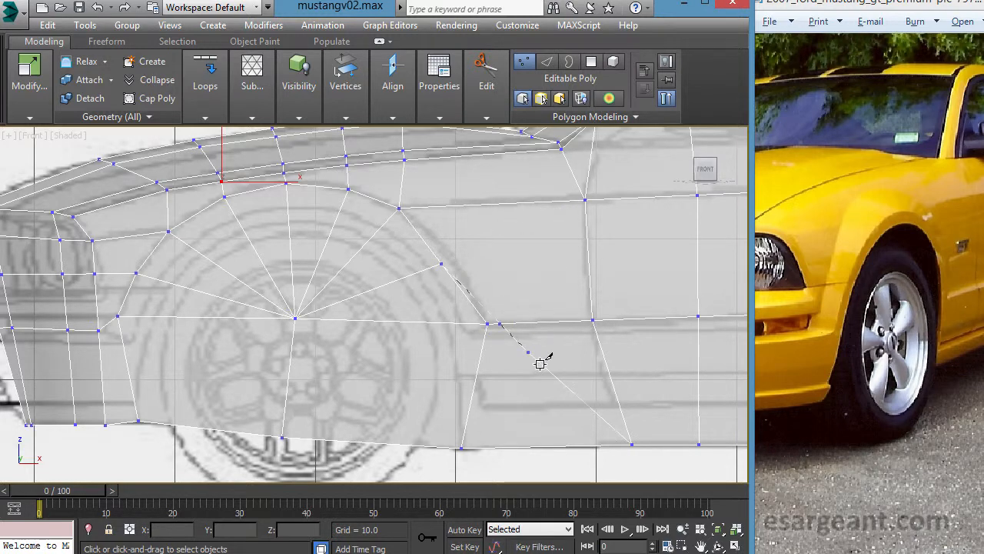
middle_click_drag(446, 352, 502, 309)
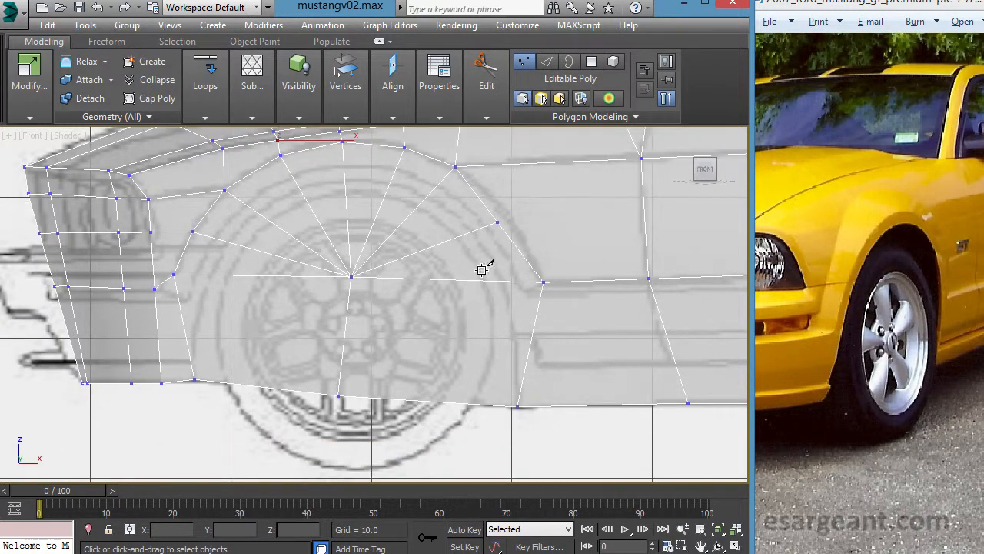
- Move the new vertex on the arch's rear edge rearward and up to about X -30.21, Z 28.61, following the blueprint arch
left_click(492, 227)
middle_click_drag(516, 256, 431, 323)
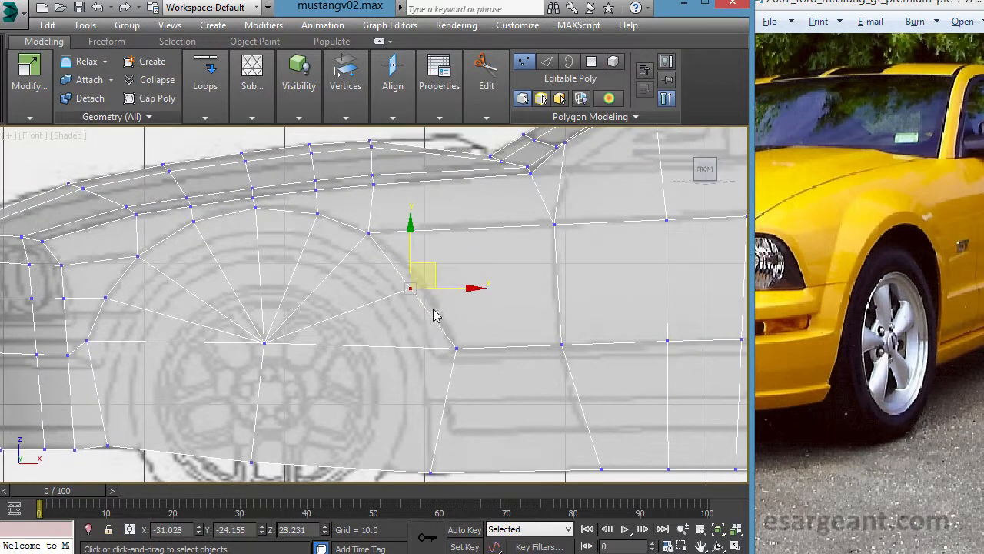
left_click_drag(451, 279, 461, 274)
middle_click_drag(442, 279, 496, 246)
middle_click_drag(306, 300, 319, 301)
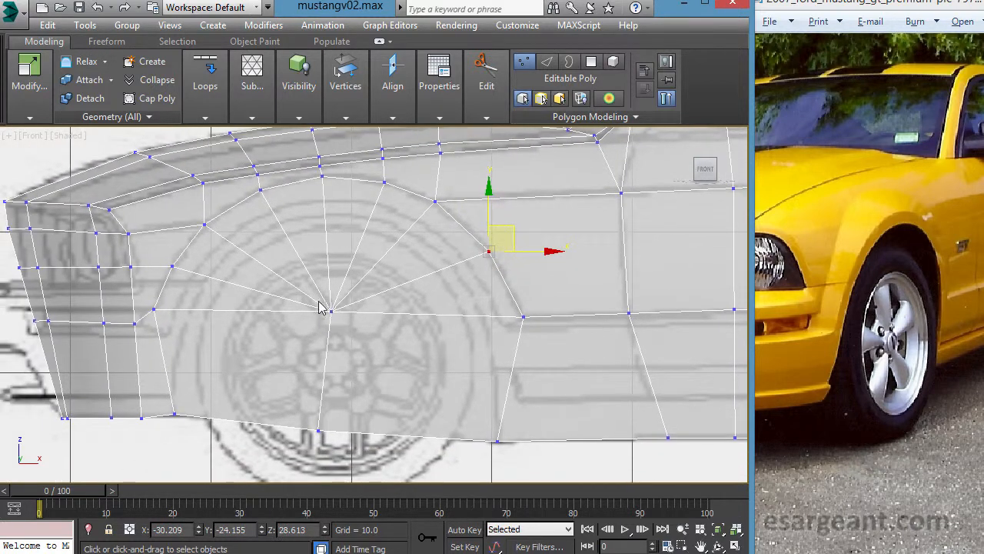
- In the top view, pull the arch's new rear vertex outward to about Y -24.75
key("alt+w")
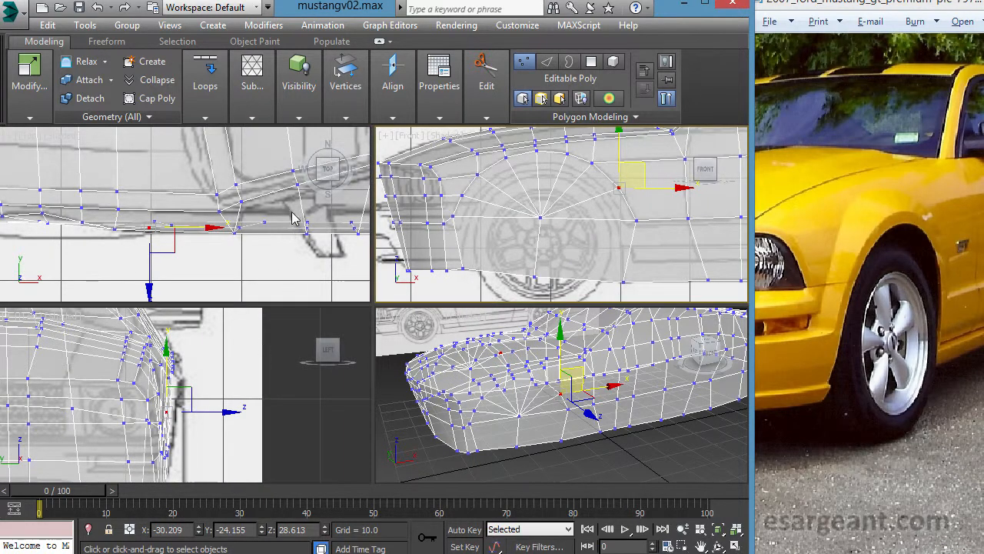
key("alt+w")
middle_click_drag(341, 248, 450, 215)
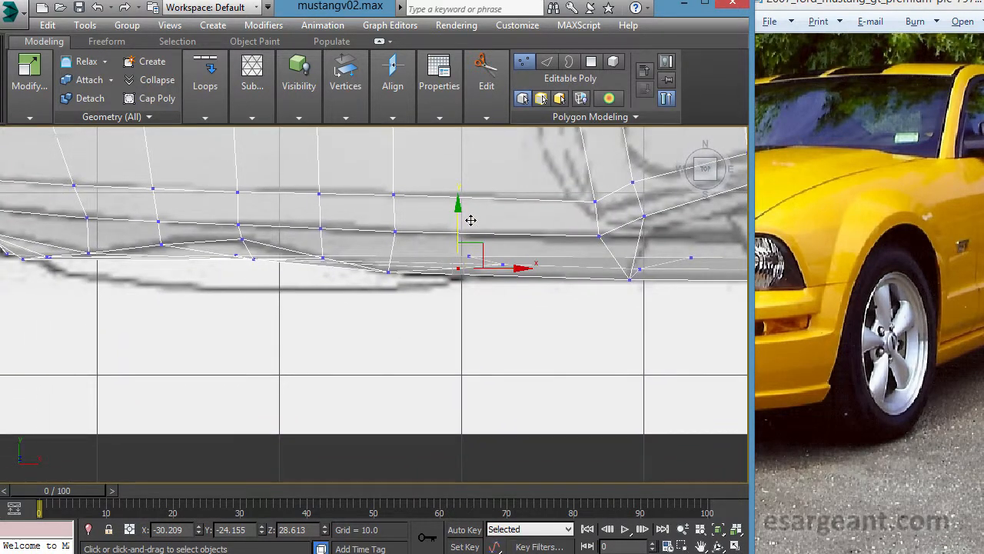
key("alt+w")
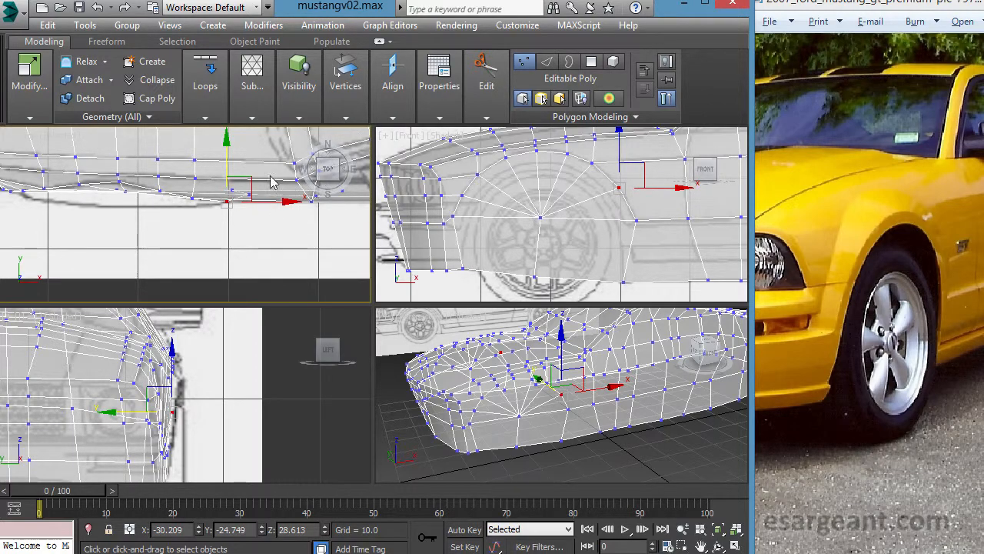
- In the top view, nudge the arch's rear vertex inward to about Y -24.50, then check the arch in perspective
left_click_drag(242, 166, 242, 164)
right_click(464, 326)
key("alt+w")
middle_click_drag(464, 325, 435, 269, "alt")
scroll(435, 269, "up", 2)
middle_click_drag(439, 264, 435, 287, "alt")
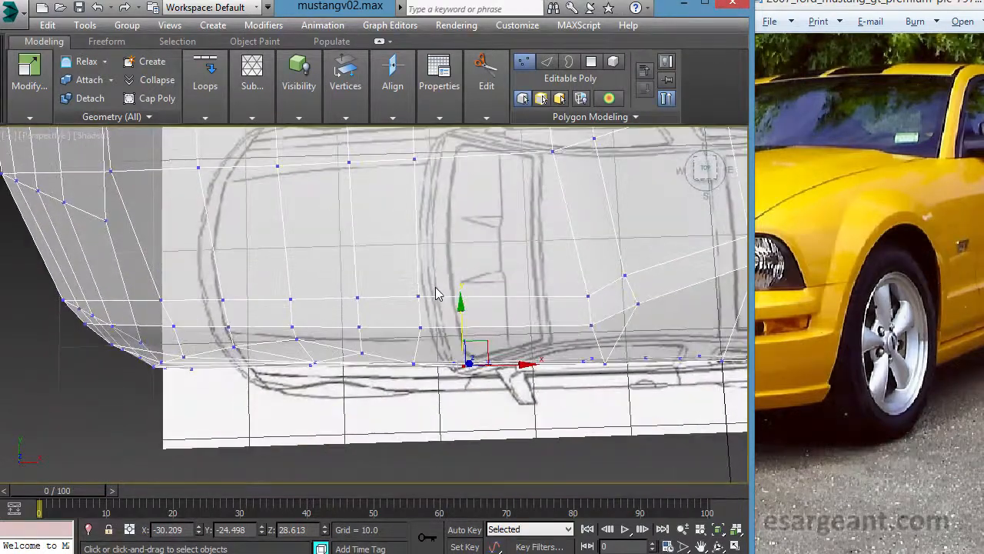
- In the top view, shift the arch's top front vertex to about Y -22.78 and the next vertex behind it to about Y -22.71
key("alt+w")
middle_click(233, 222)
key("alt+w")
middle_click_drag(259, 235, 278, 240)
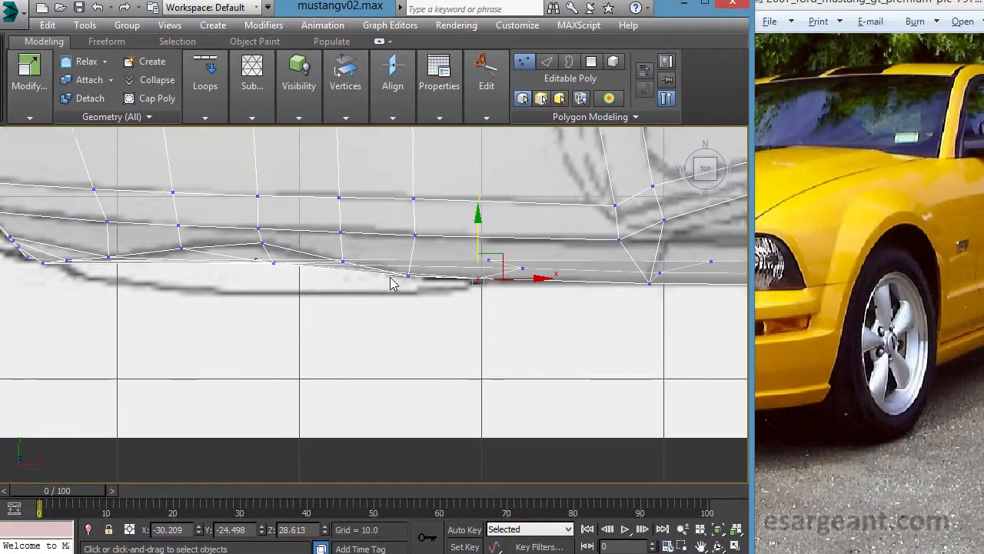
left_click(179, 247)
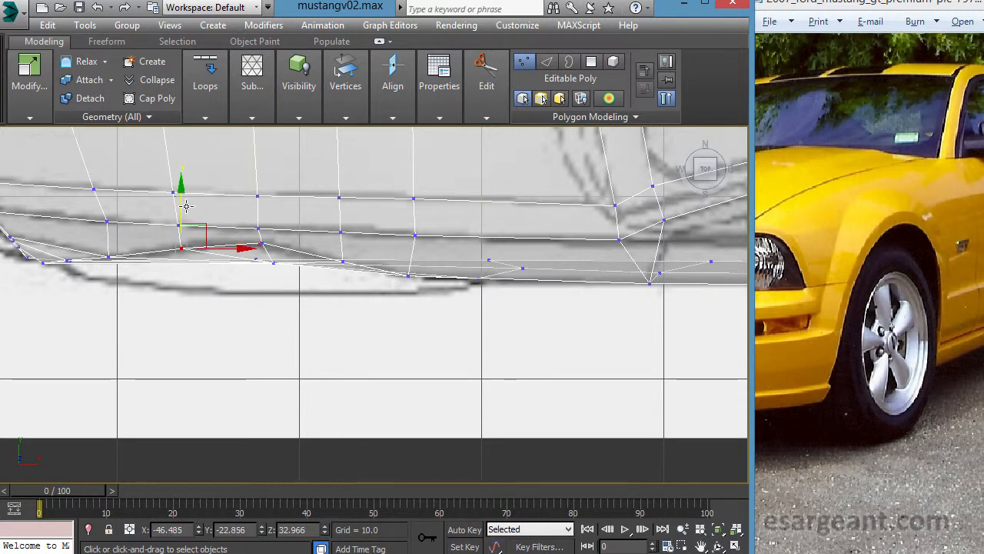
left_click_drag(192, 205, 199, 206)
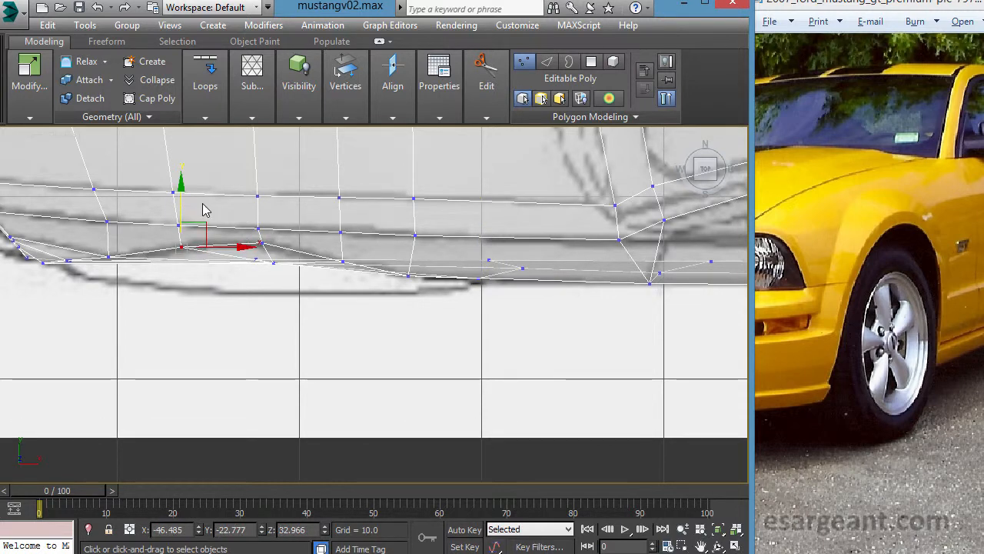
left_click(262, 244)
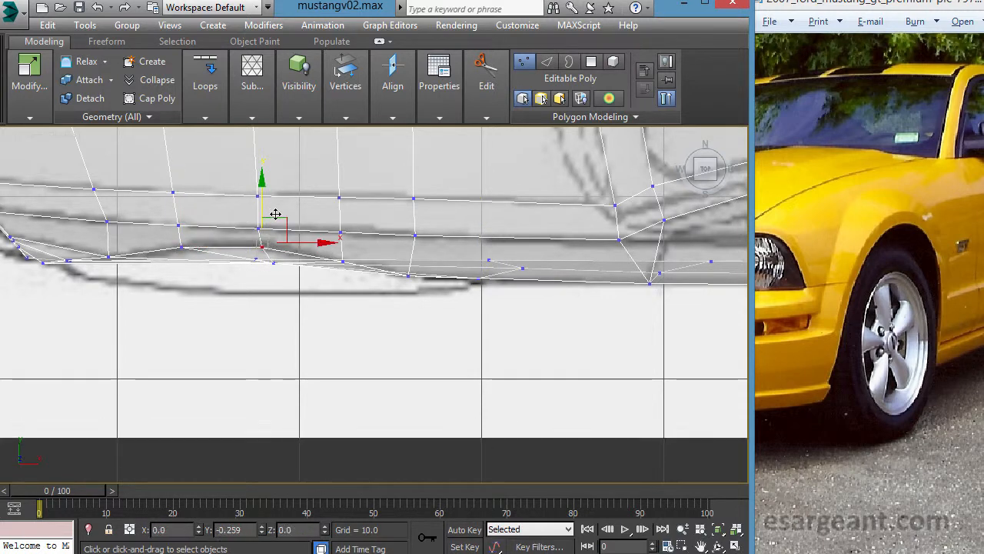
left_click_drag(275, 212, 275, 213)
- In the front view, move the arch's centre vertex down toward the blueprint's wheel hub, to about X -40.59, Z 21.74
key("alt+w")
right_click(543, 333)
key("alt+w")
middle_click_drag(443, 321, 304, 274, "alt")
key("alt+w")
right_click(479, 254)
key("alt+w")
middle_click_drag(196, 372, 345, 338)
middle_click_drag(244, 275, 197, 293)
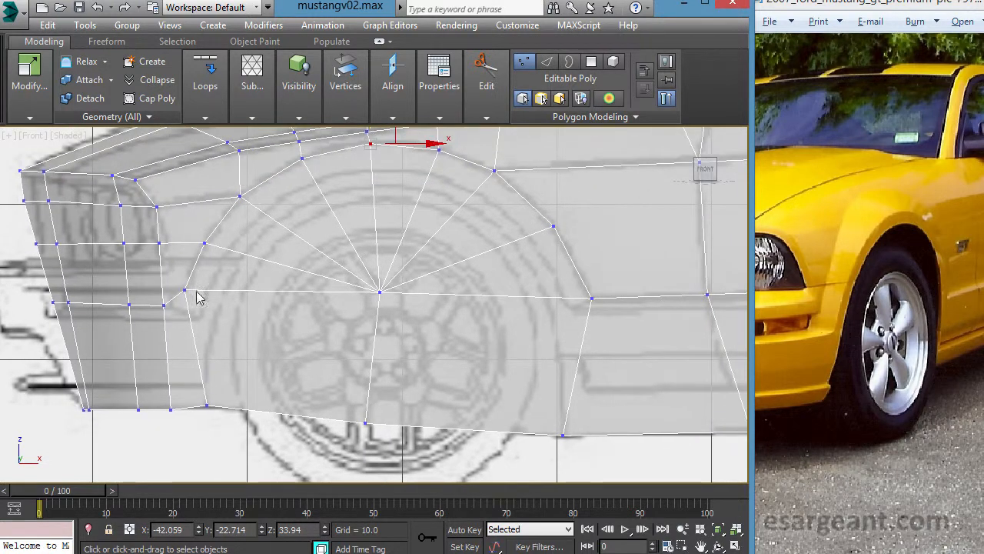
left_click_drag(353, 274, 422, 324)
left_click_drag(412, 282, 427, 324)
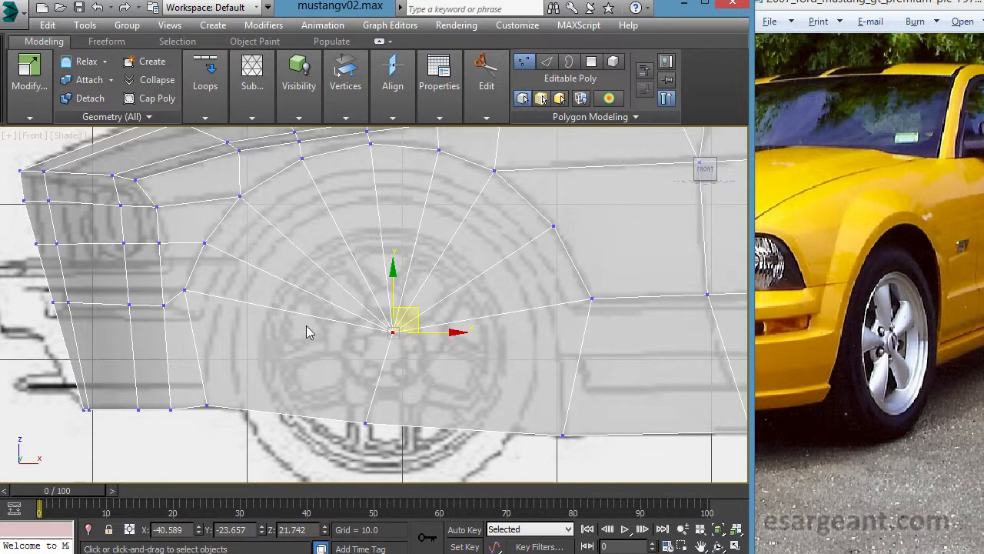
- Move the bottom-edge vertex below the wheel centre rearward to about X -40.29, Z 15.74, directly under the hub
middle_click_drag(359, 317, 311, 305)
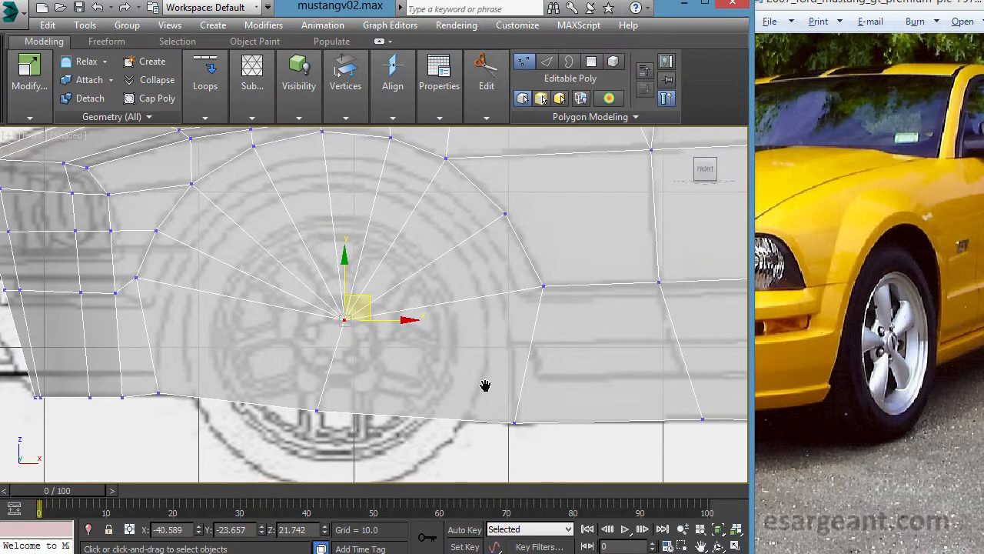
middle_click_drag(485, 385, 476, 380)
left_click(306, 405)
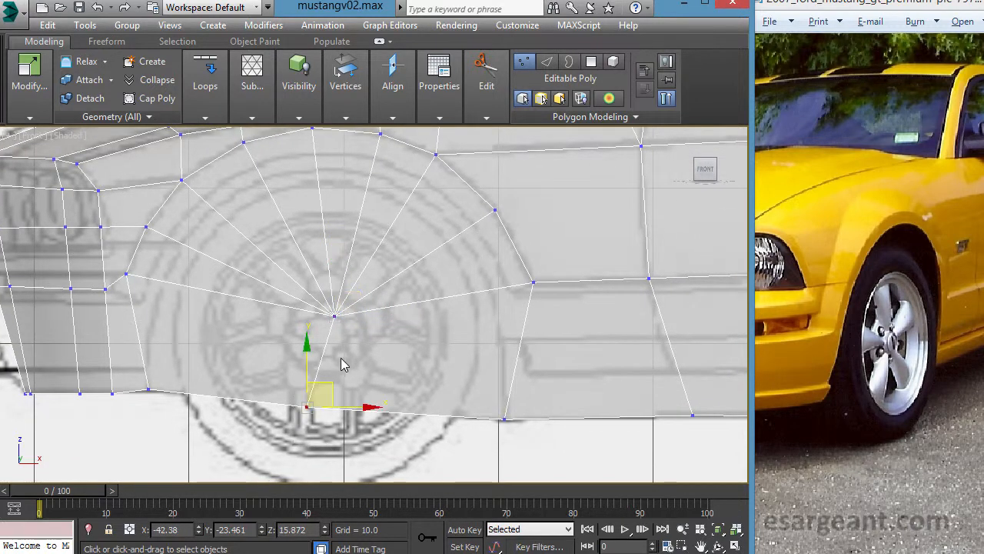
left_click_drag(366, 398, 398, 354)
middle_click_drag(478, 322, 449, 341)
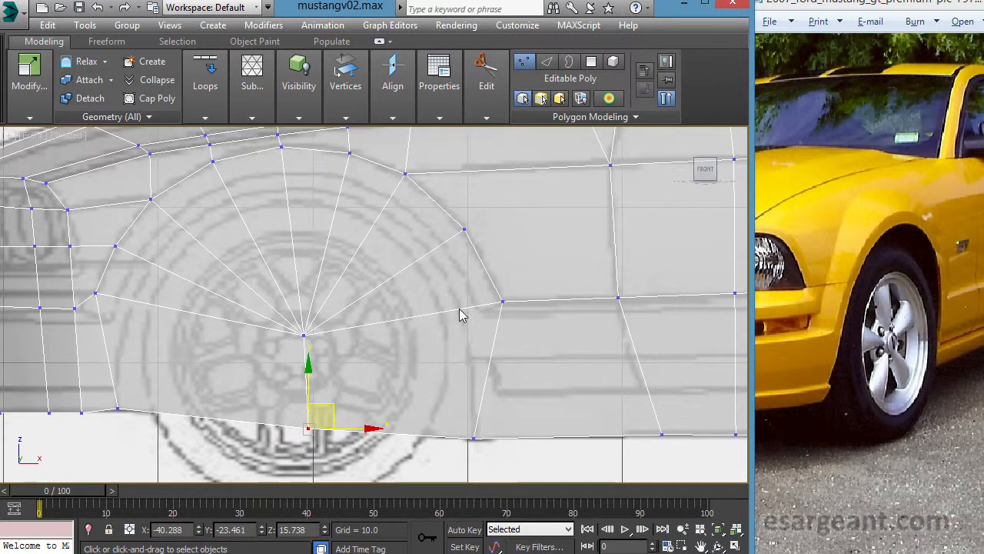
- Cut a horizontal line of edges across the lower wheel arch, from its front edge through the centre to its rear edge
mouse_move(487, 80)
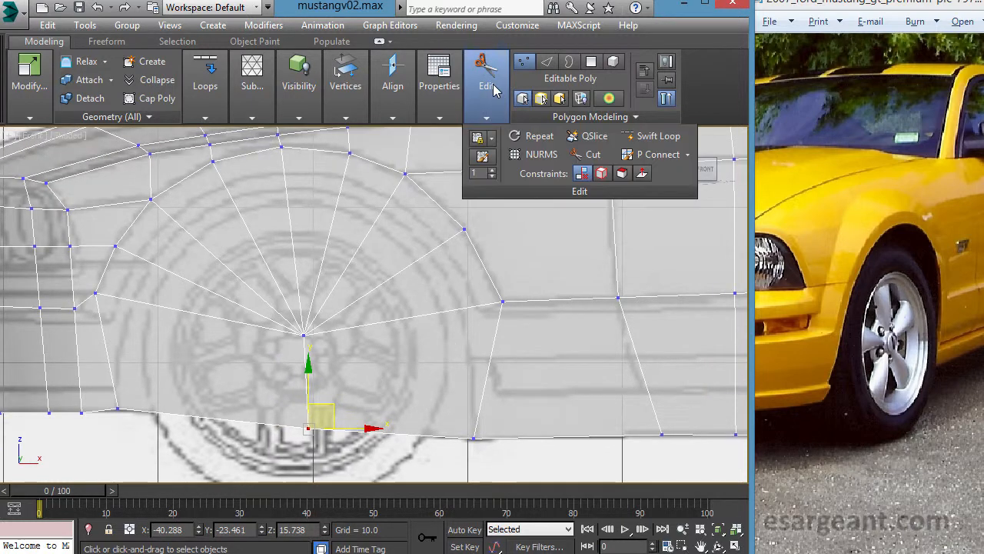
left_click(582, 156)
mouse_move(446, 86)
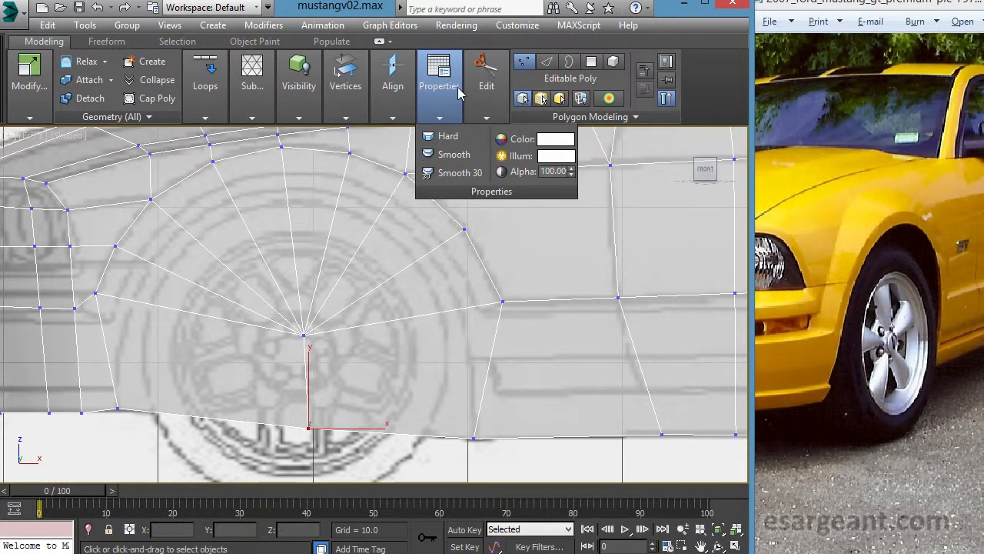
middle_click_drag(154, 350, 216, 307)
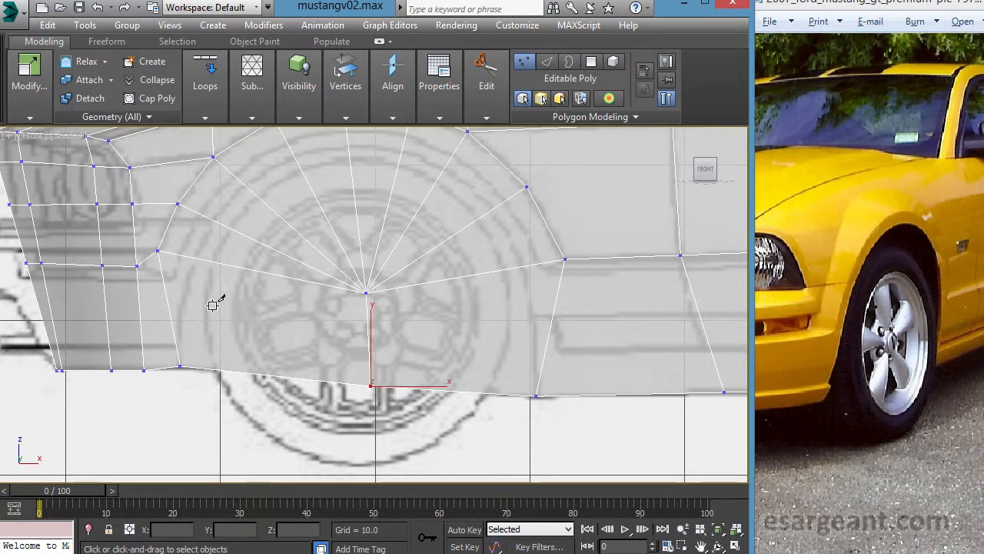
middle_click_drag(517, 291, 513, 323)
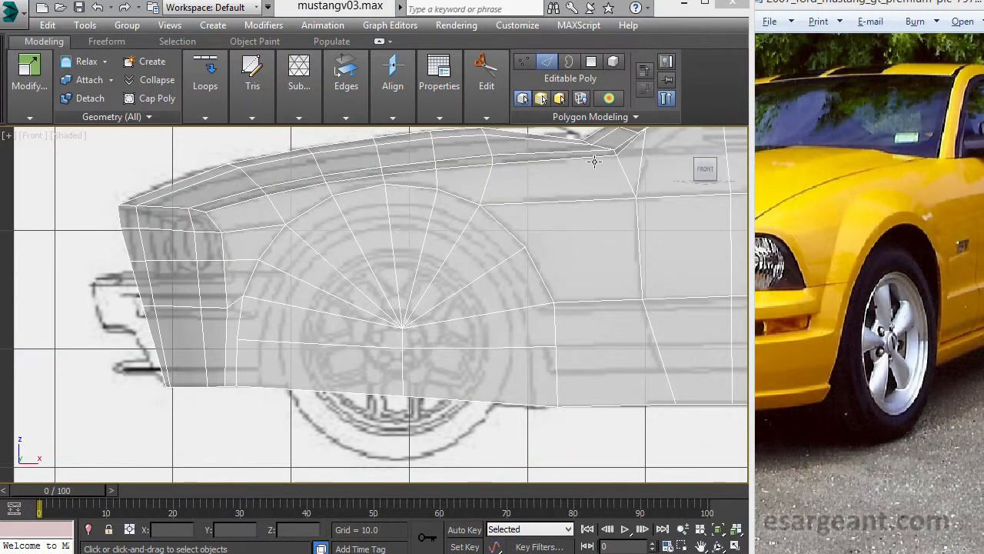
- Cut a concentric inner ring just inside the wheel arch, crossing every radial edge from the rear bottom edge around to the front bottom edge
left_click(486, 117)
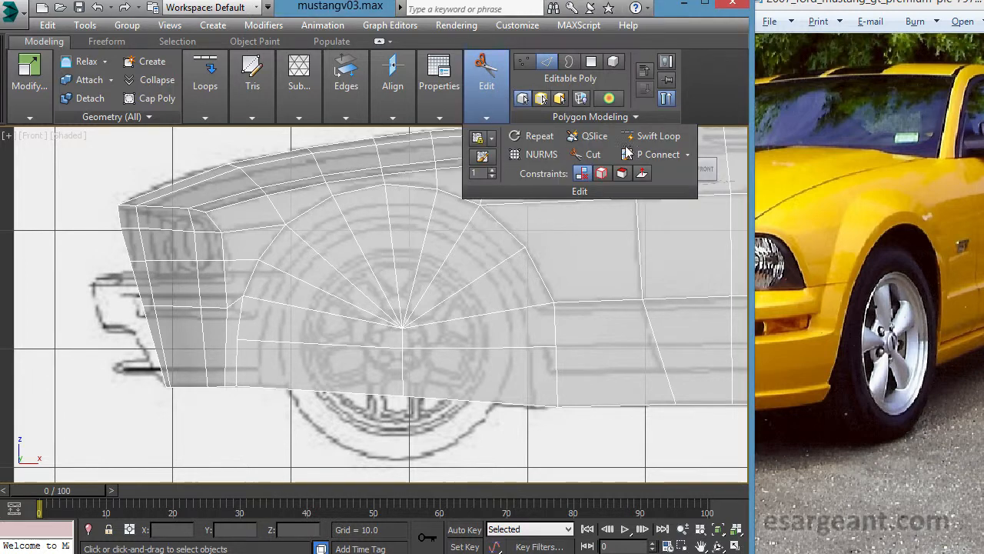
left_click(590, 153)
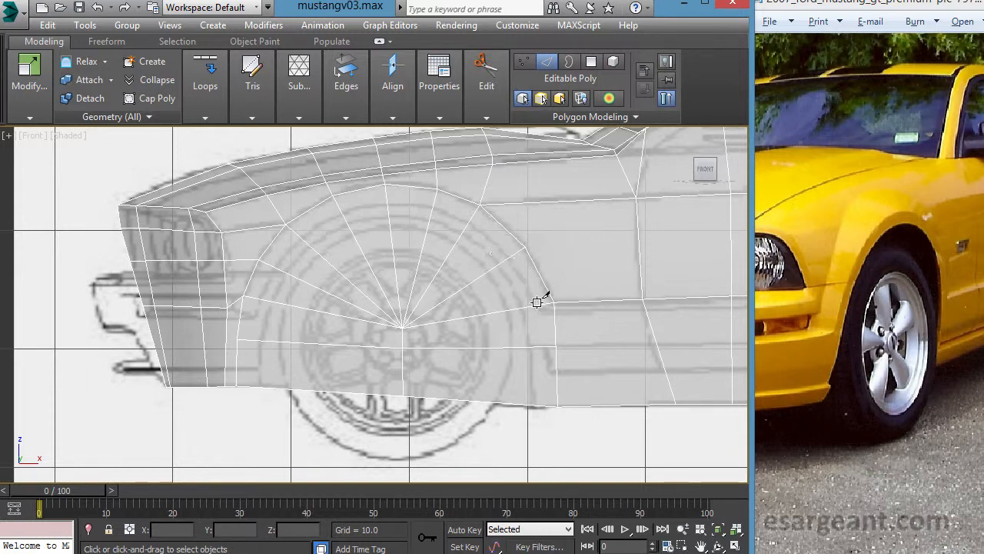
left_click(550, 408)
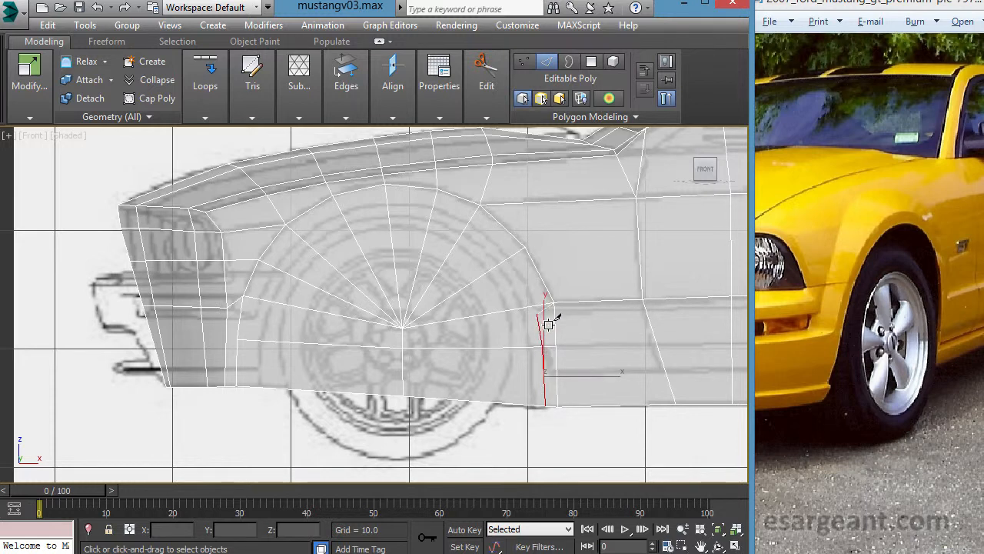
left_click(545, 306)
left_click(522, 267)
left_click(481, 233)
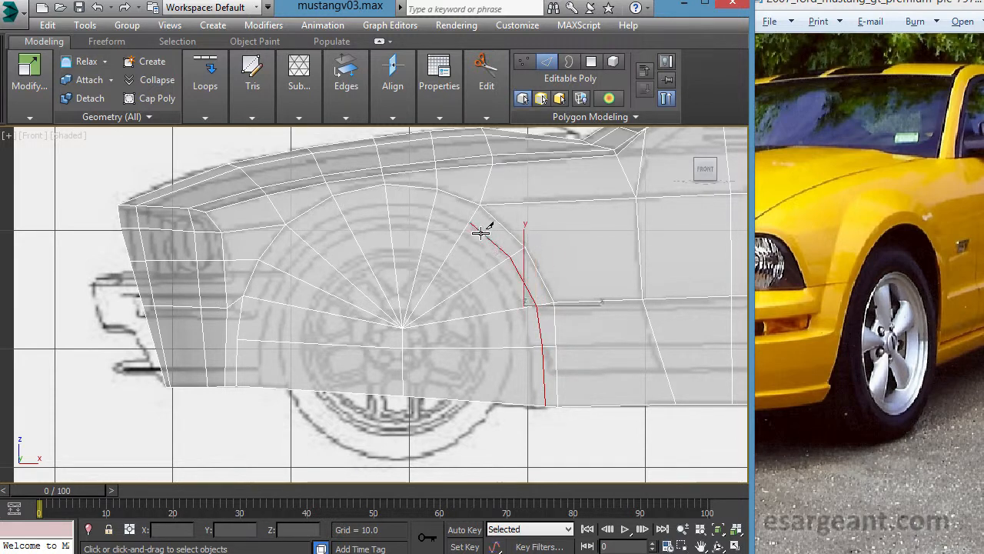
left_click(445, 211)
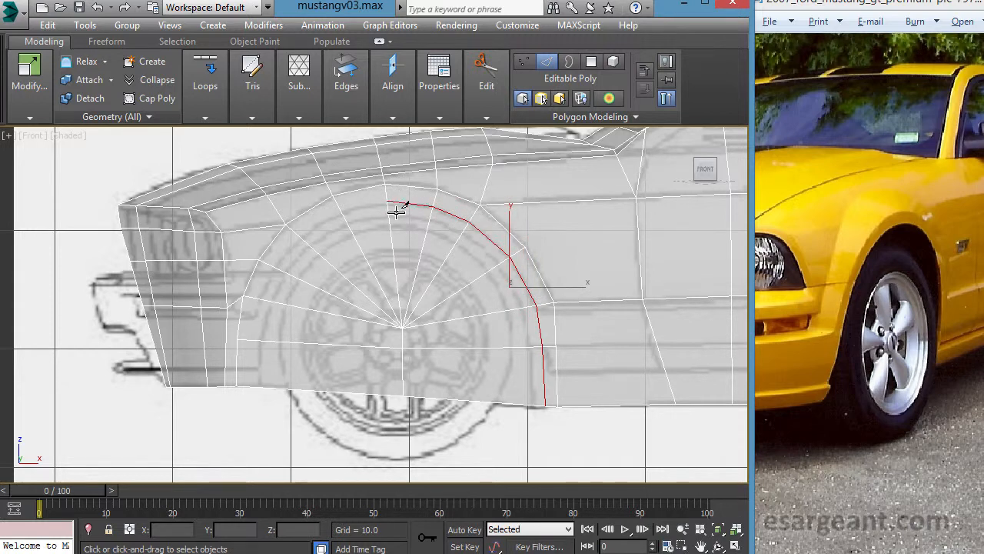
left_click(395, 211)
left_click(351, 223)
left_click(316, 243)
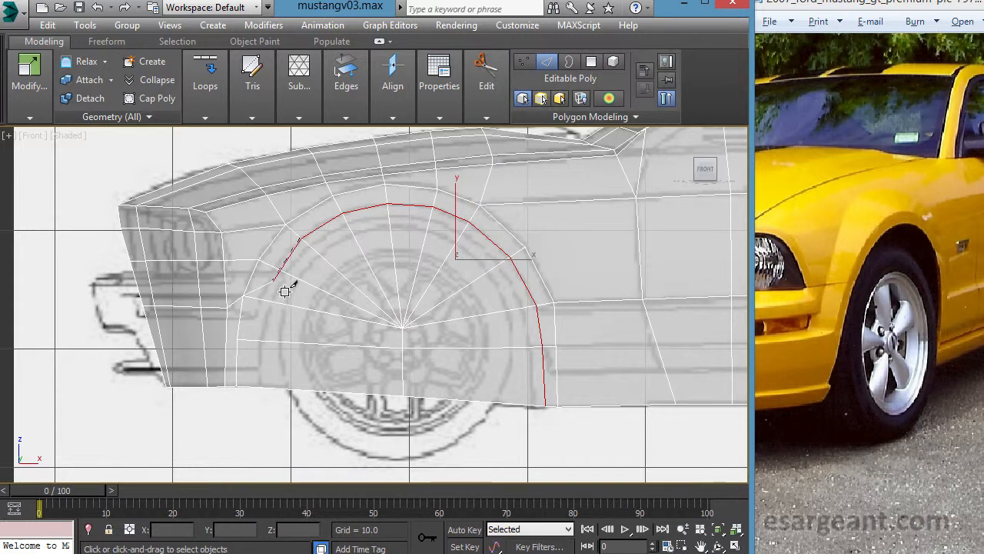
left_click(285, 275)
left_click(270, 311)
left_click(262, 350)
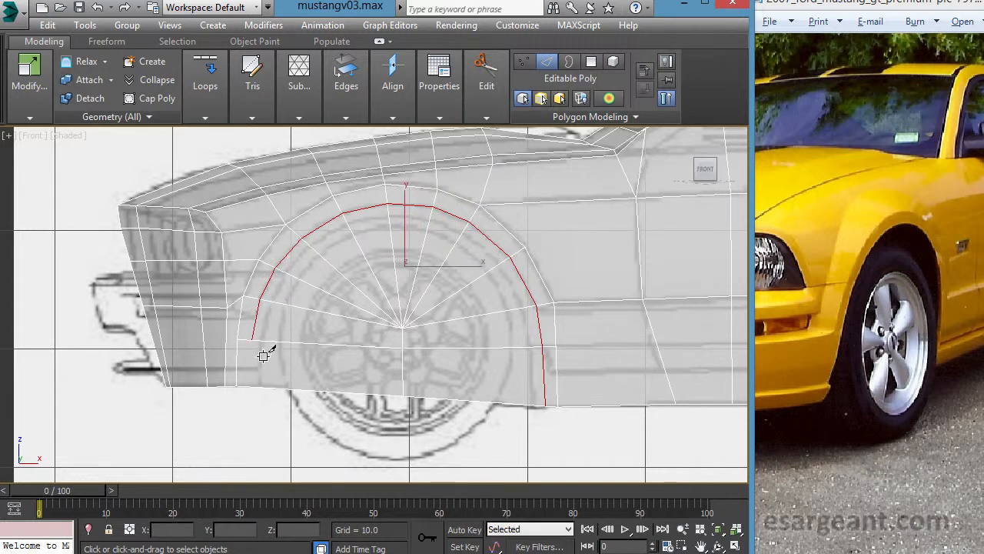
left_click(261, 395)
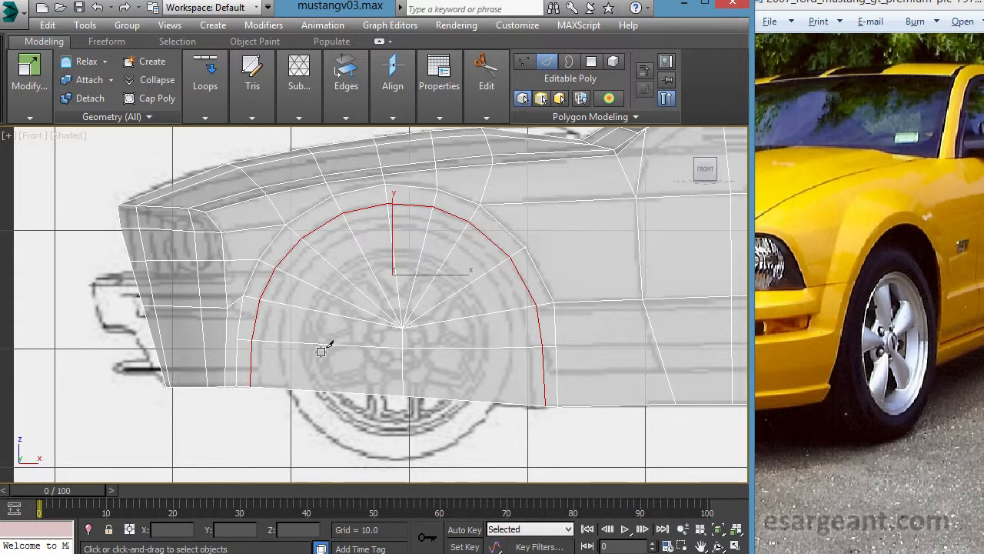
right_click(342, 285)
- At vertex level, adjust the inner arch ring, moving its bottom rear vertex to about X -28.58, Z 15.00
scroll(341, 289, "up", 4)
middle_click_drag(352, 284, 343, 295)
key("1")
left_click_drag(253, 220, 280, 260)
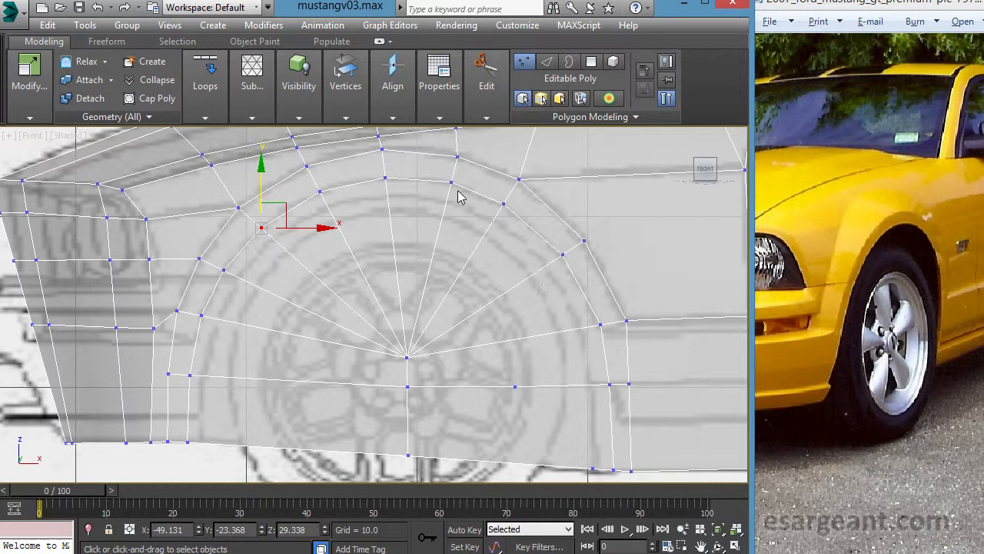
left_click_drag(464, 201, 465, 202)
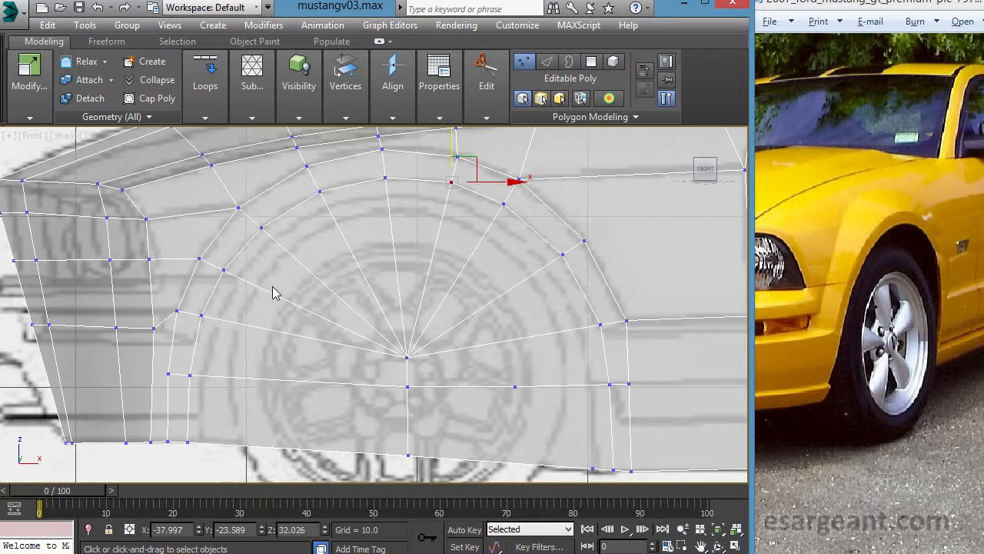
left_click_drag(601, 449, 622, 480)
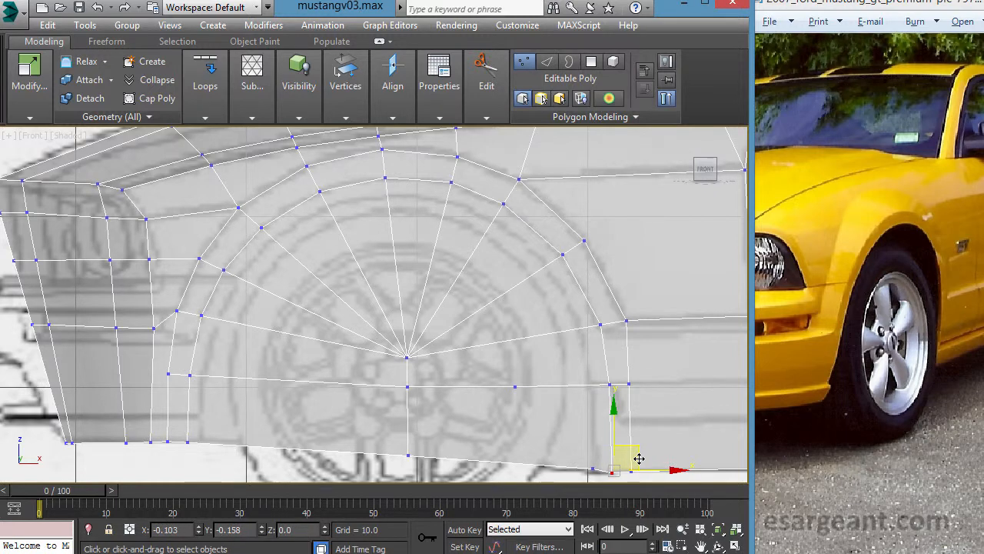
scroll(377, 308, "down", 2)
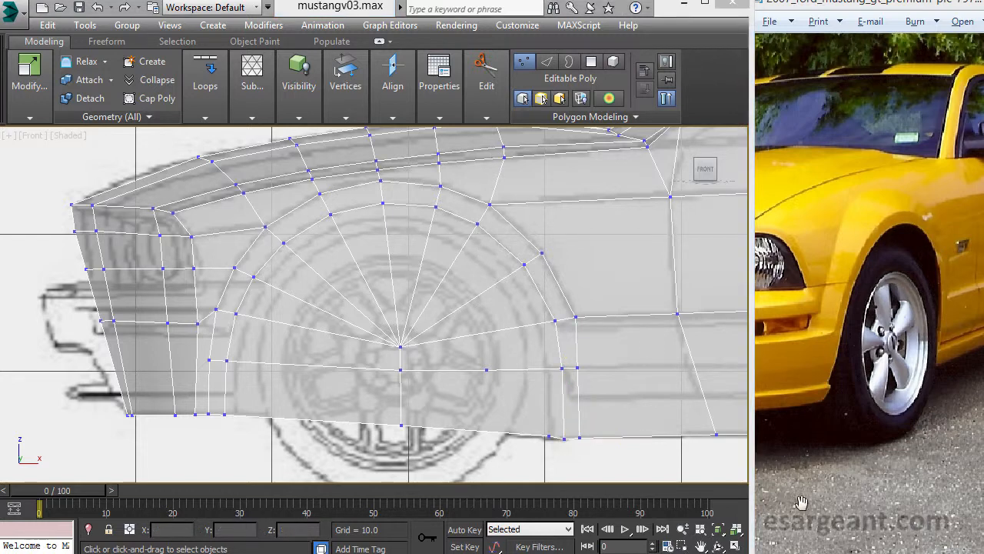
middle_click_drag(408, 188, 365, 183)
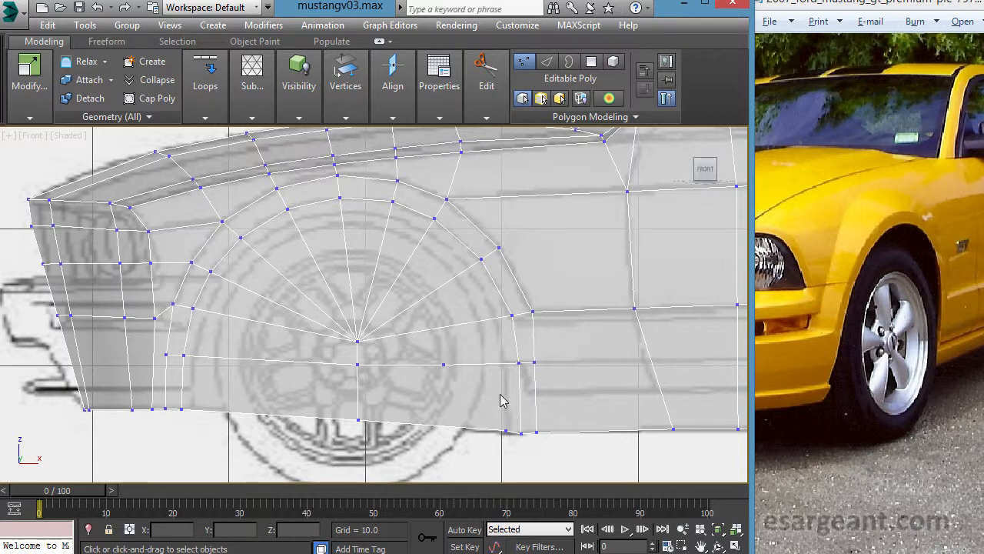
key("alt+w")
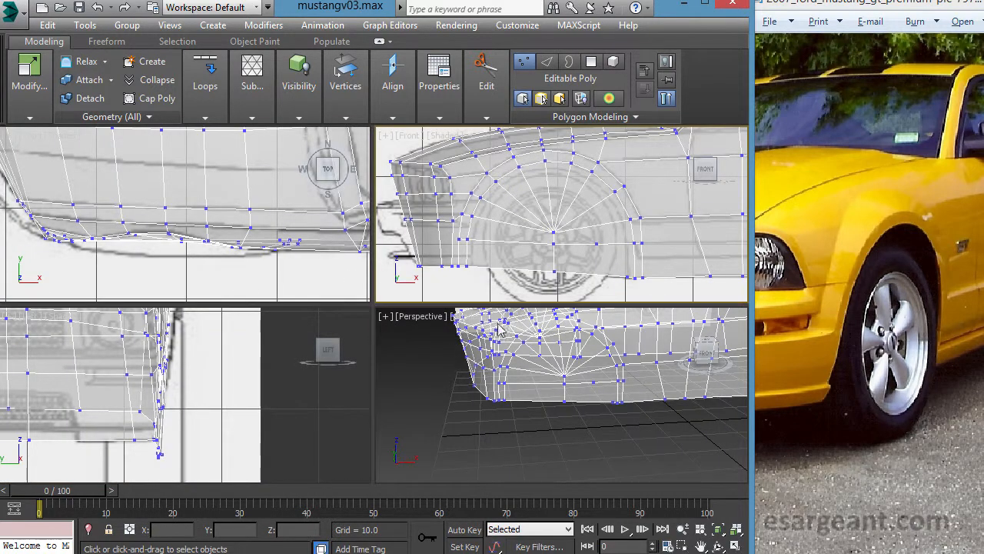
key("alt+w")
left_click_drag(525, 442, 462, 256)
left_click(431, 219, "ctrl")
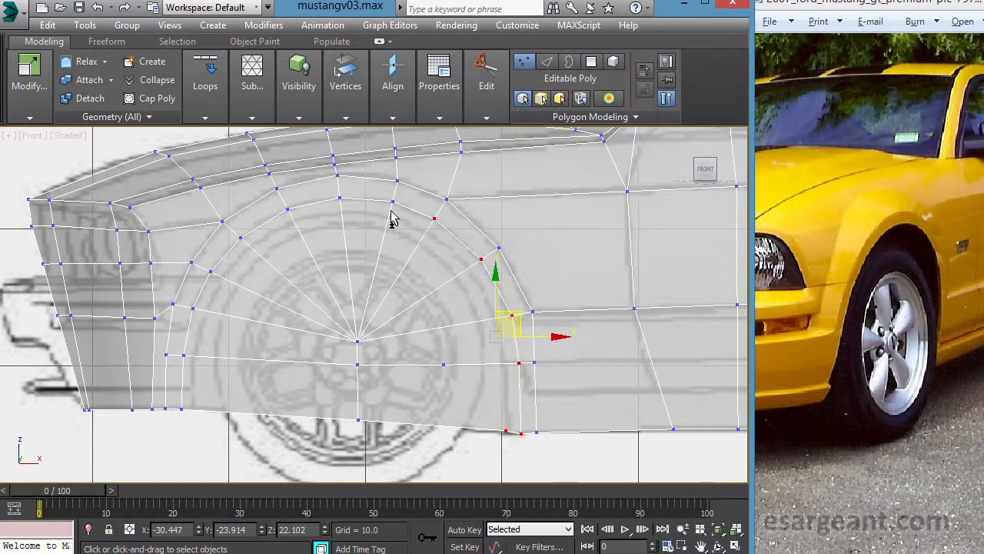
left_click_drag(409, 222, 411, 224, "ctrl")
left_click_drag(329, 186, 454, 438, "ctrl")
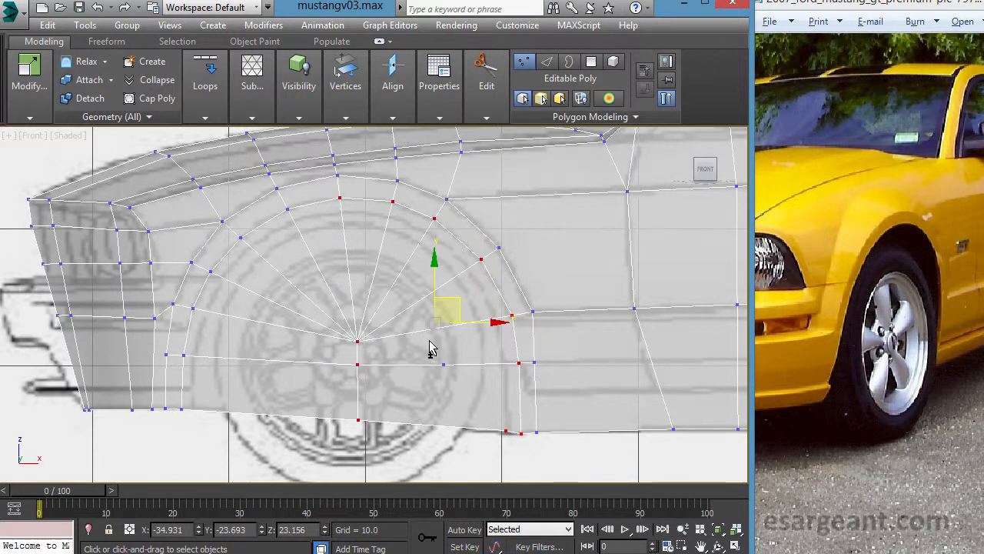
left_click(289, 210, "ctrl")
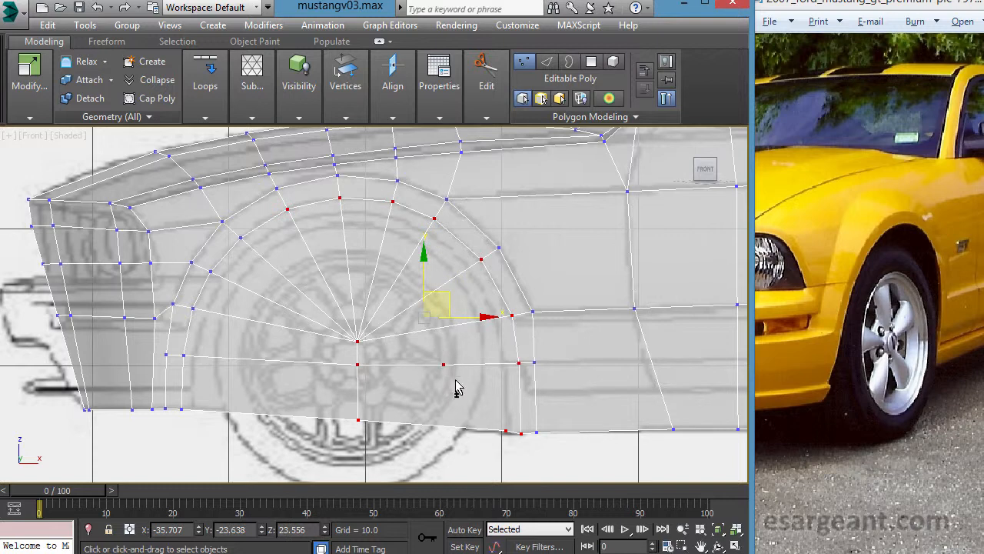
- Remove the stray vertex on the rear half of the horizontal wheel edge and the stray one beside the arch's rear bottom corner
left_click_drag(430, 351, 471, 390)
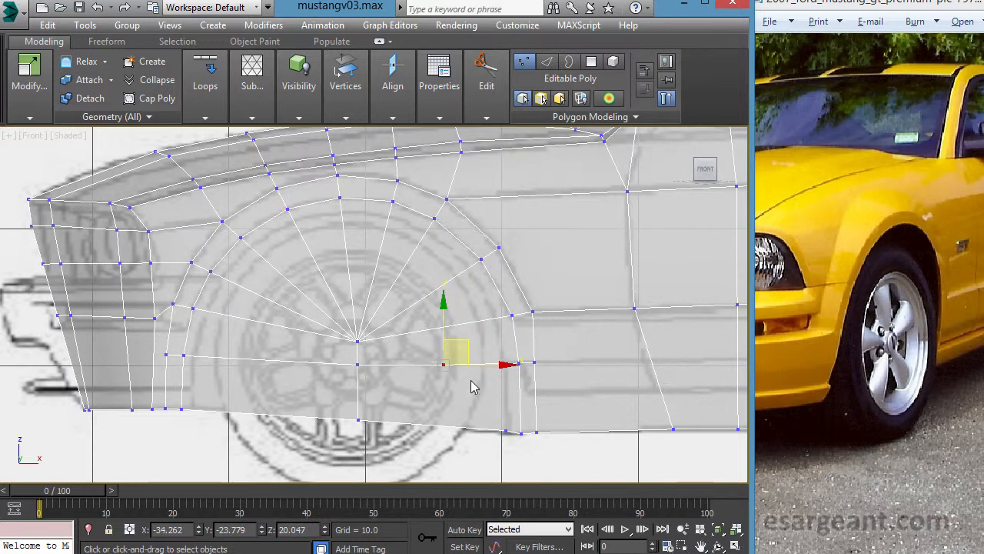
mouse_move(351, 83)
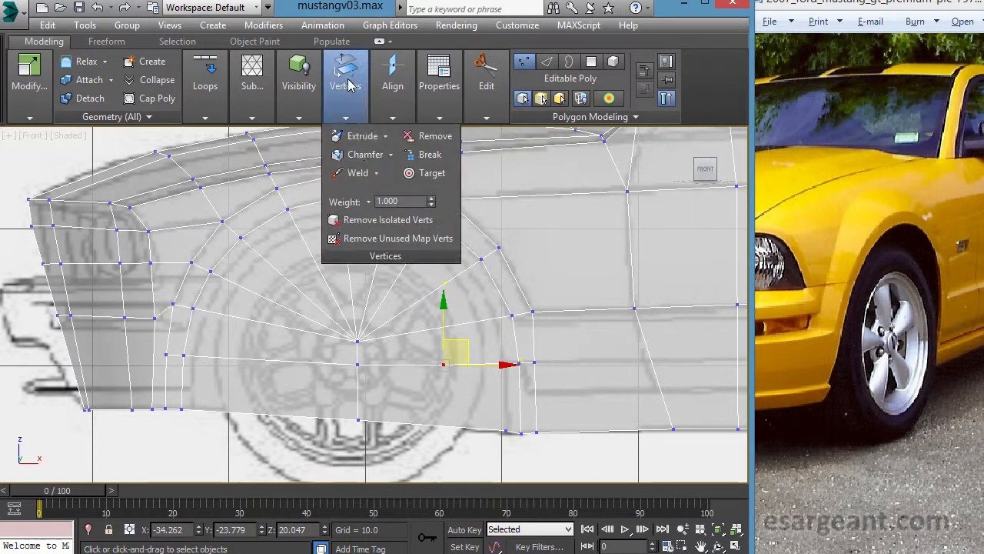
left_click(433, 141)
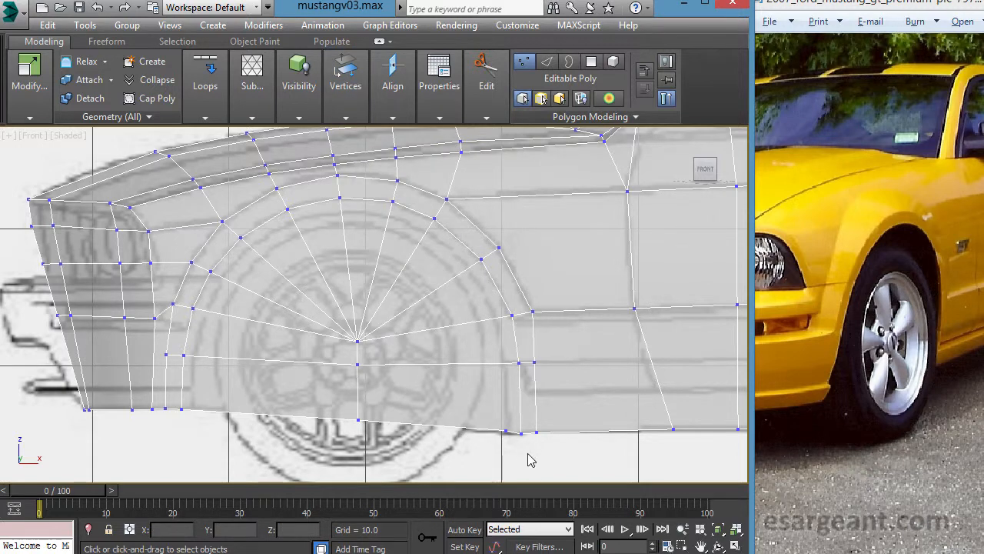
left_click_drag(511, 402, 498, 412)
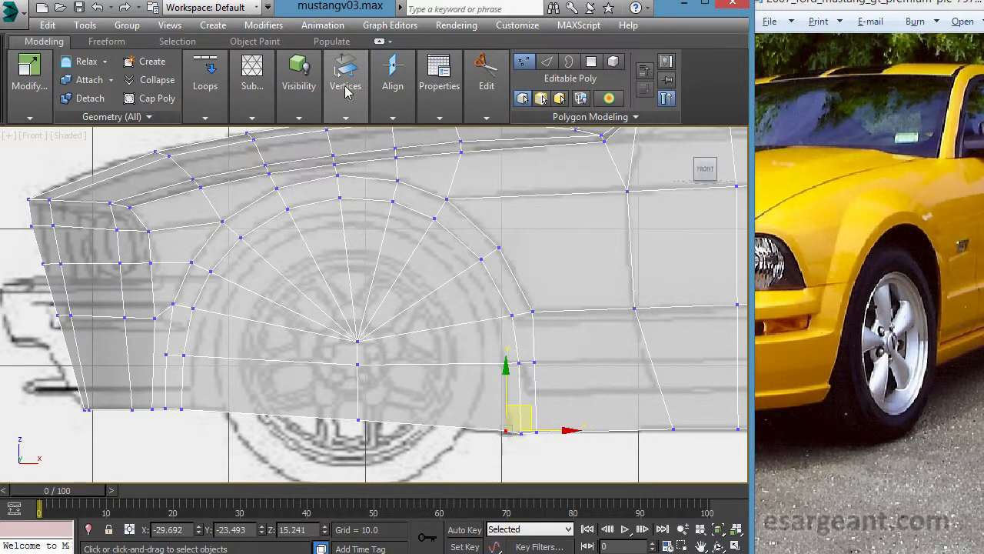
mouse_move(352, 105)
left_click(430, 154)
- Select the whole inner arch ring with the wheel-centre vertices and align them to a single plane along Y
left_click_drag(525, 451, 489, 299)
left_click_drag(465, 247, 497, 282, "ctrl")
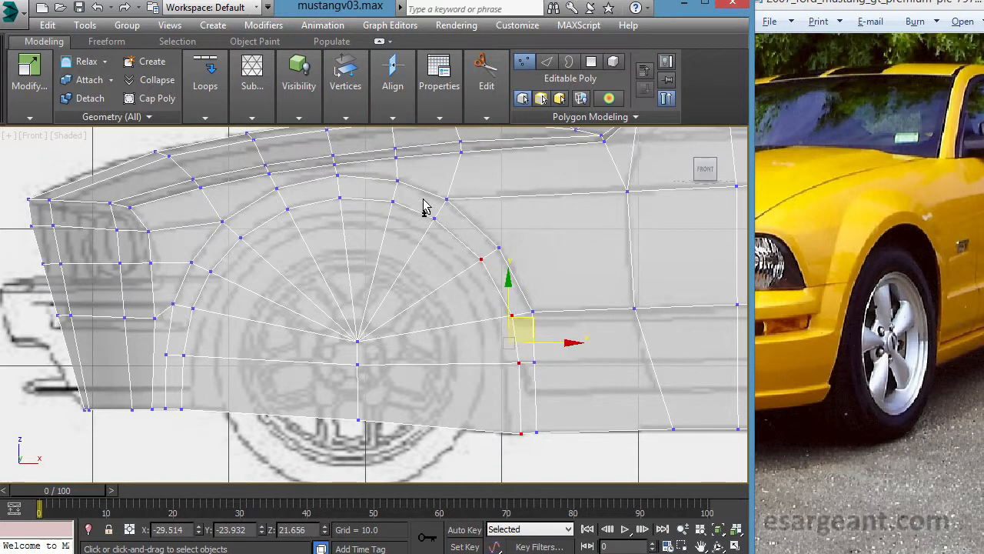
left_click_drag(451, 247, 452, 248, "ctrl")
left_click_drag(389, 192, 408, 219, "ctrl")
left_click_drag(329, 187, 358, 235, "ctrl")
left_click_drag(345, 290, 399, 449, "ctrl")
left_click(286, 209, "ctrl")
left_click(241, 238, "ctrl")
left_click(211, 272, "ctrl")
left_click(195, 307, "ctrl")
left_click_drag(173, 341, 213, 420, "ctrl")
key("alt+w")
key("alt+w")
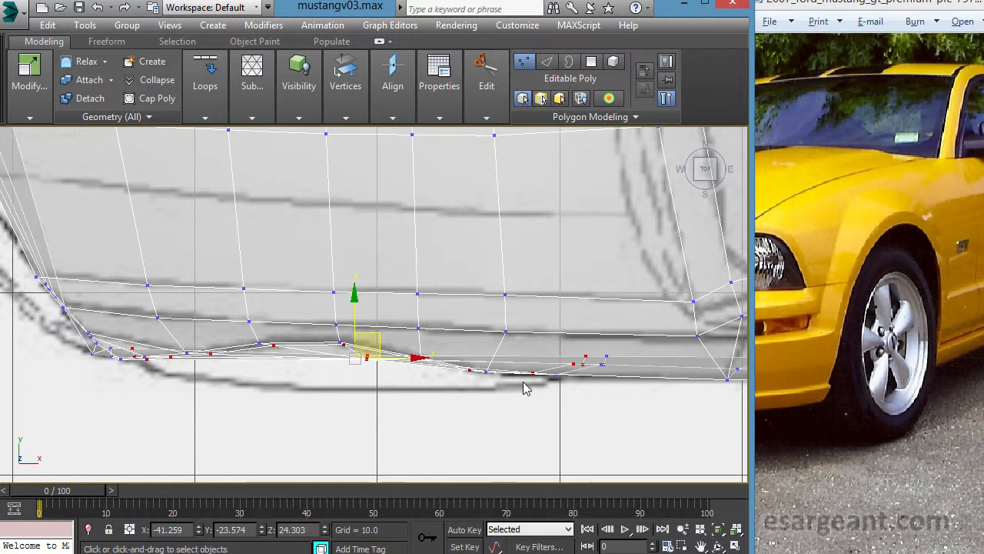
left_click(393, 70)
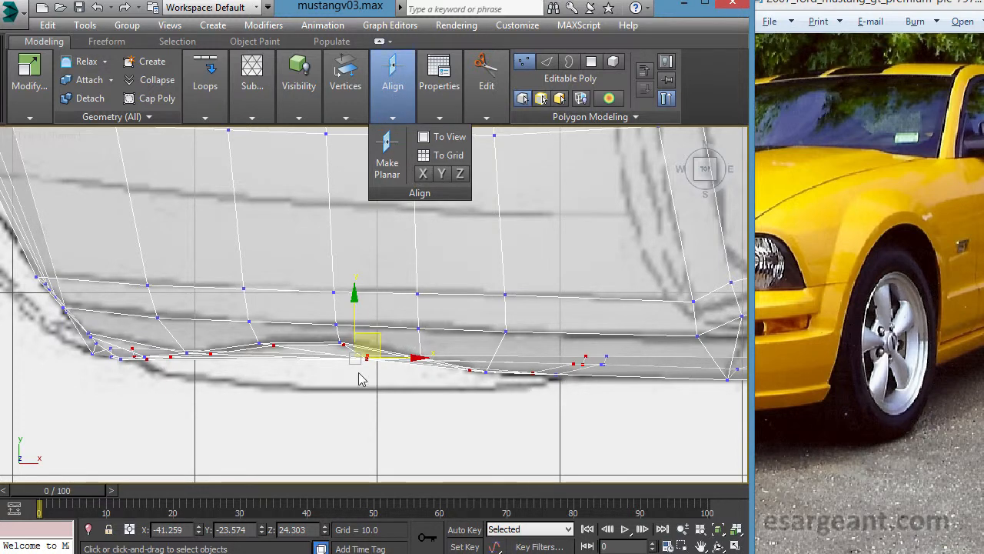
mouse_move(393, 77)
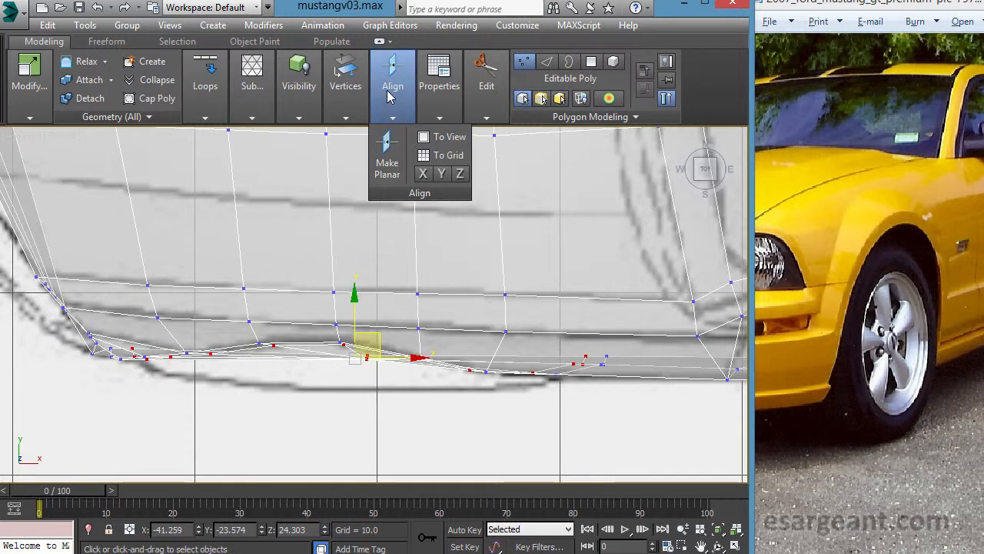
left_click(442, 176)
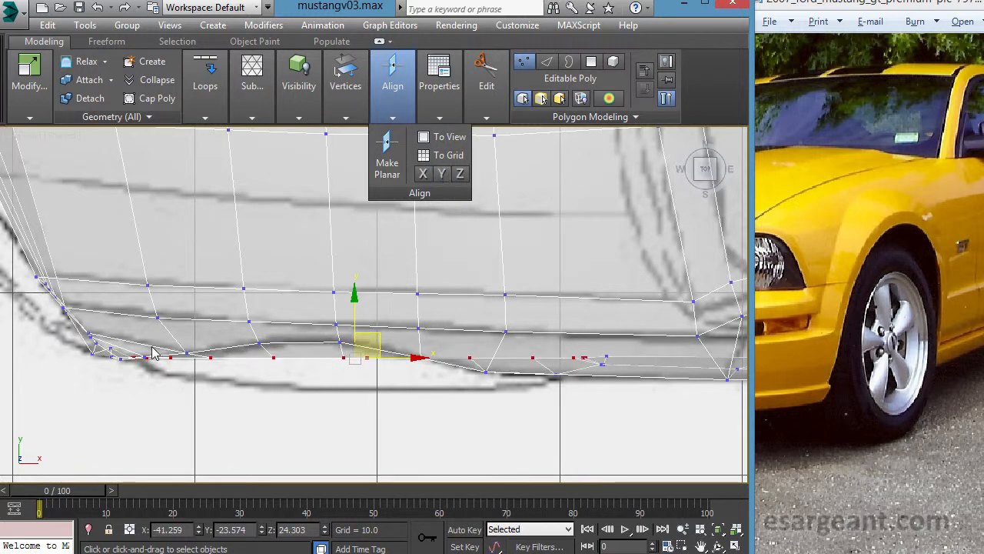
- Move the aligned wheel-arch vertices outward in the top view to about Y -25.32, matching the blueprint's fender outline
left_click_drag(364, 305, 369, 406, "shift")
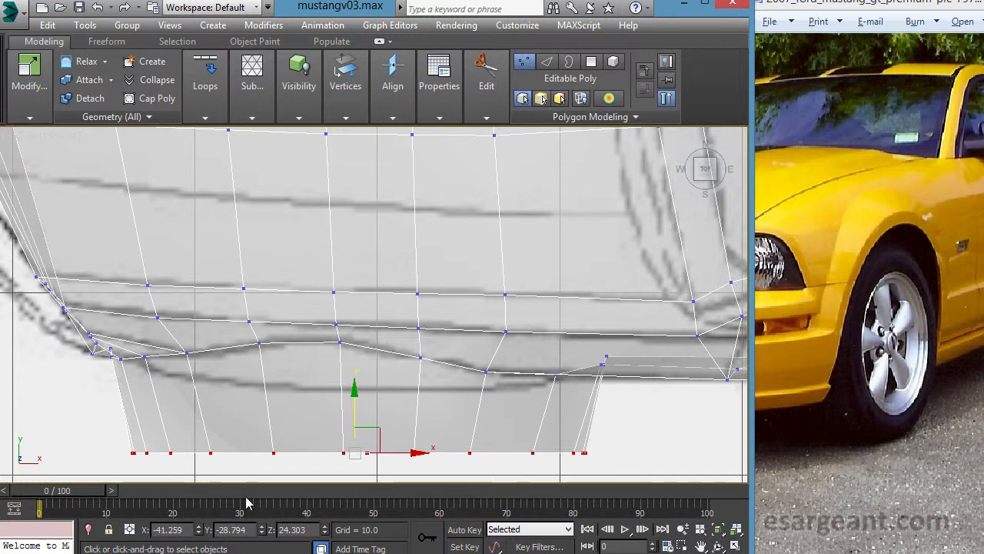
left_click_drag(362, 402, 364, 339)
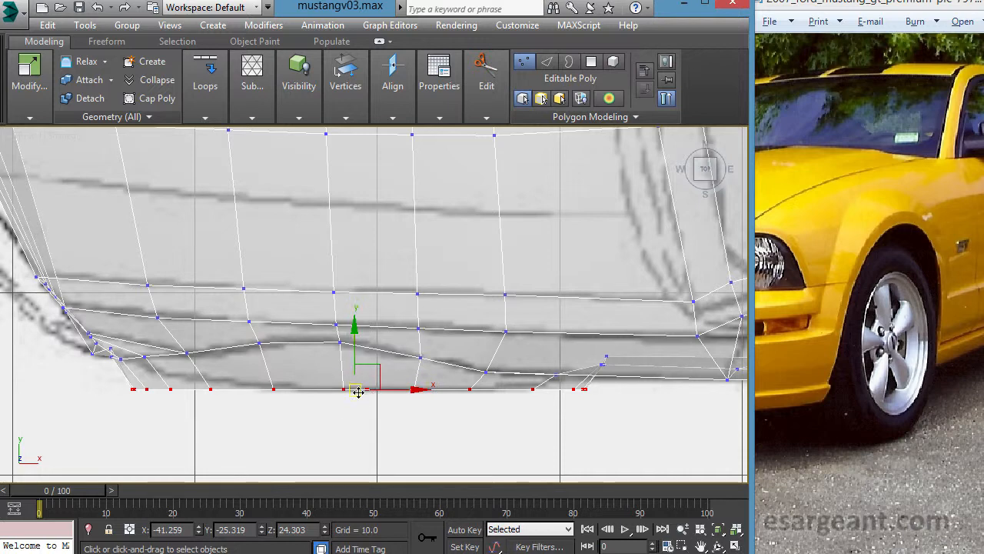
key("alt+w")
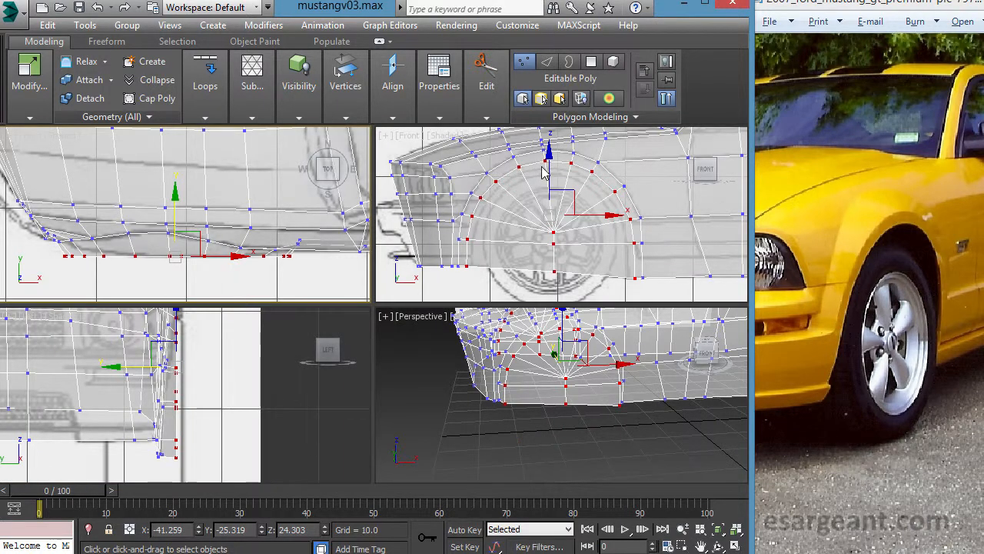
key("alt+w")
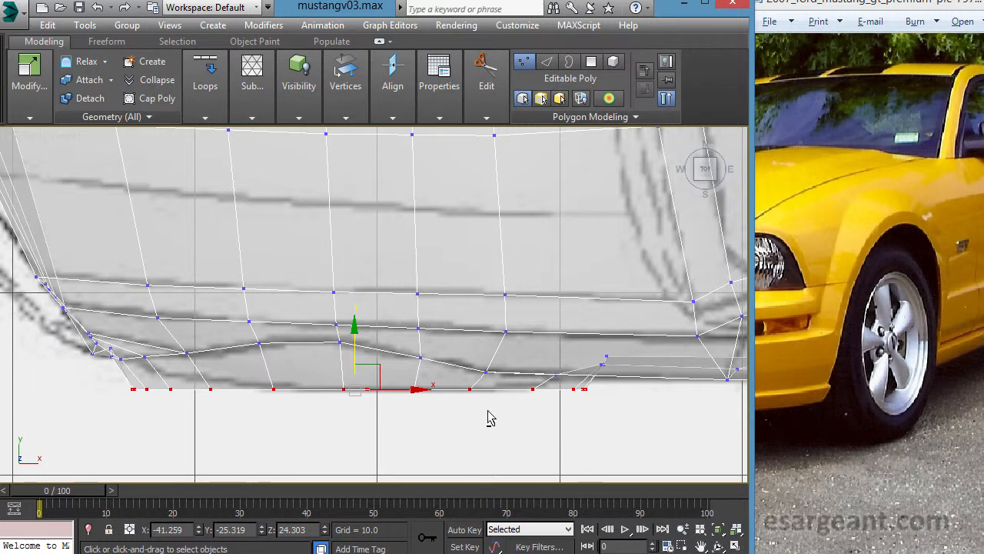
left_click(343, 331)
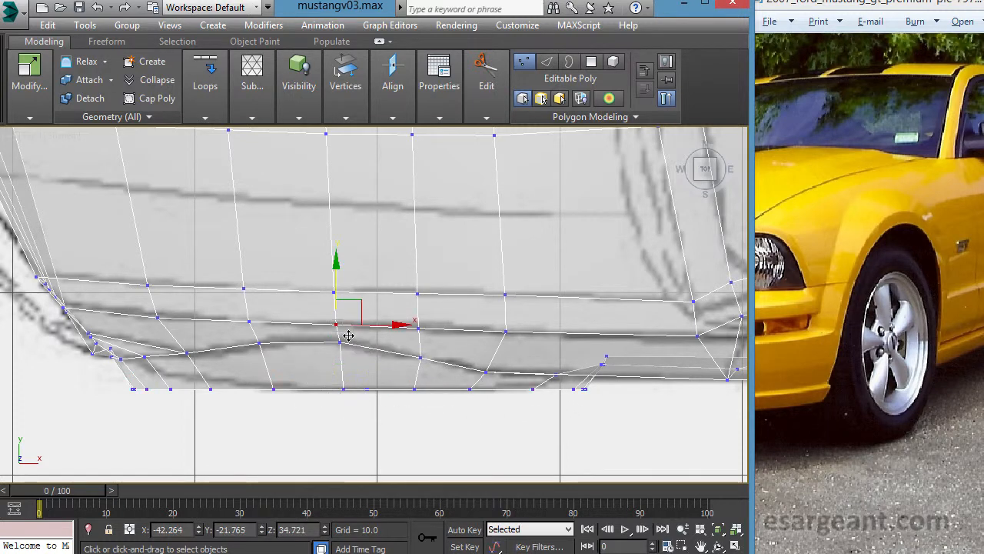
key("ctrl+z")
- Pull the front and rear ends of the arch ring inward, leaving the middle vertices at the blueprint's widest line
left_click_drag(347, 349, 346, 344)
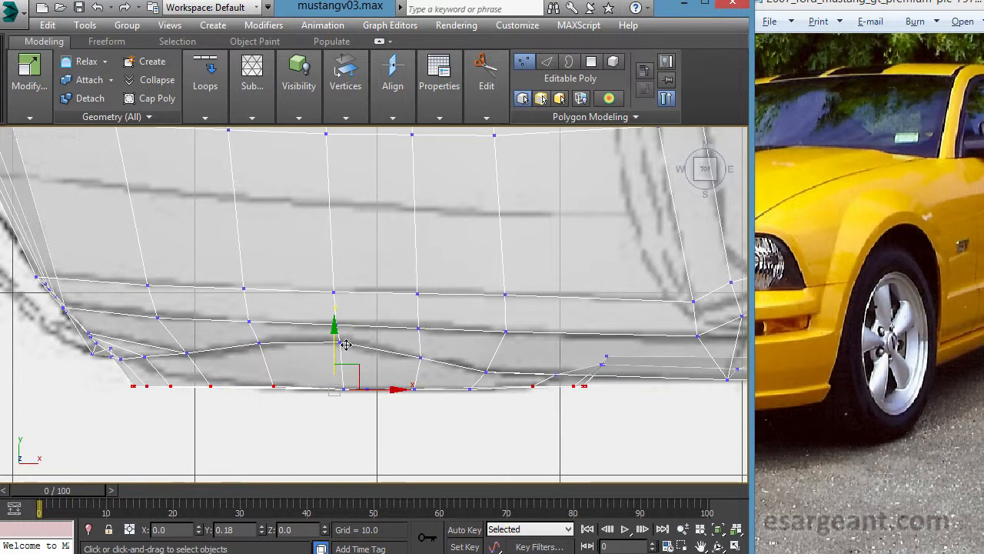
left_click_drag(398, 332, 548, 435, "alt")
left_click_drag(324, 330, 323, 323)
- Stagger the front ring vertices progressively along the blueprint curve, bringing the foremost ones to about Y -24.29
left_click_drag(599, 328, 512, 413, "alt")
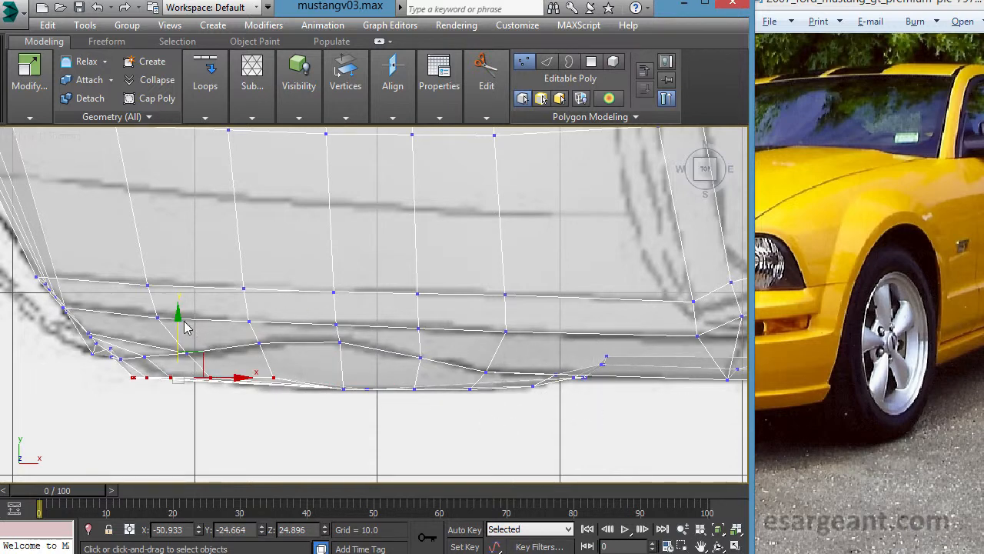
left_click_drag(189, 334, 190, 339)
left_click_drag(340, 337, 260, 396, "alt")
left_click_drag(172, 335, 176, 329)
left_click_drag(319, 367, 211, 428, "alt")
left_click_drag(158, 336, 160, 331)
left_click_drag(213, 350, 164, 413, "alt")
left_click_drag(151, 343, 151, 341)
key("alt+w")
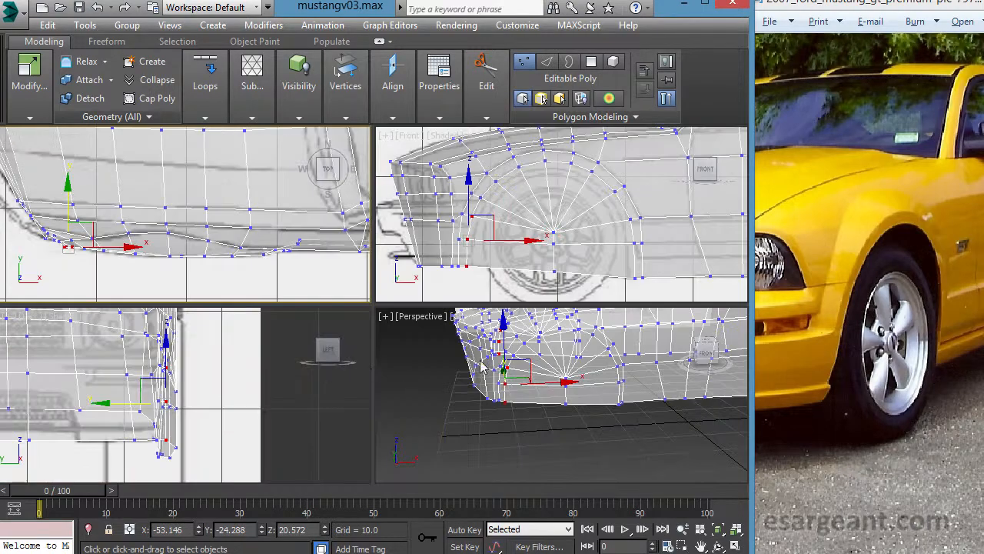
- In the left view, shift the lower front ring vertices inward, placing the bottom one at about Y -22.97
right_click(493, 395)
key("alt+w")
middle_click_drag(408, 368, 413, 312, "alt")
left_click(433, 355)
key("ctrl+z")
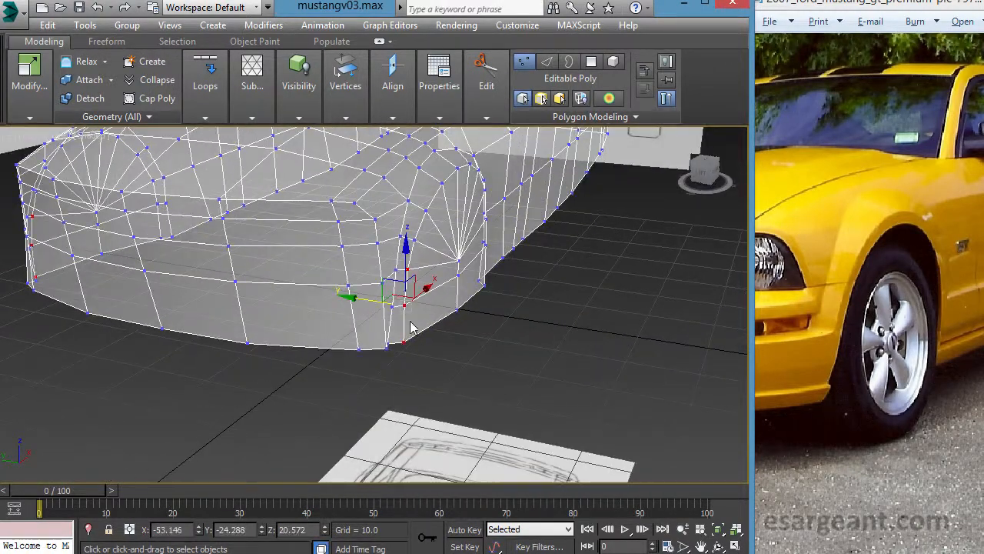
key("alt+w")
right_click(197, 414)
key("alt+w")
middle_click_drag(298, 359, 273, 357)
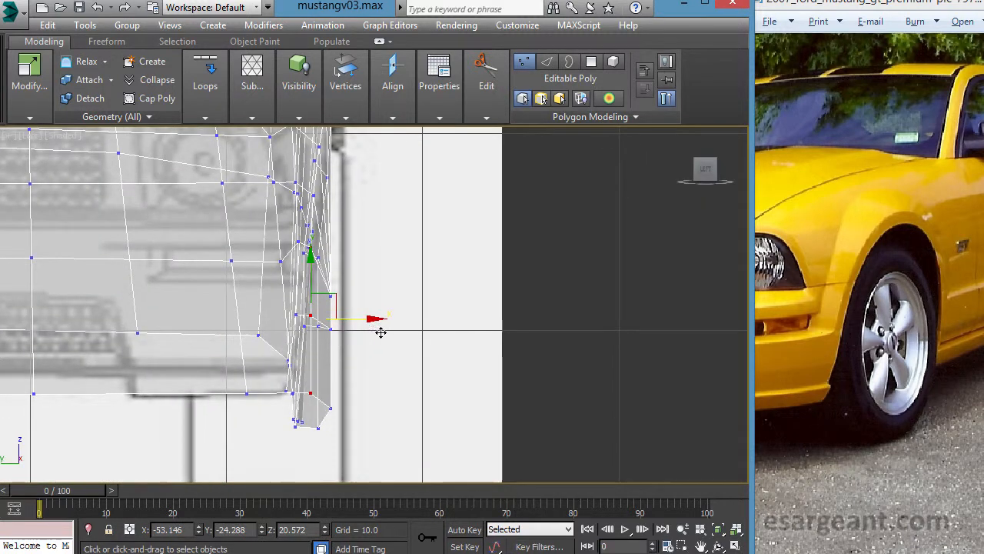
left_click_drag(365, 209, 300, 280)
left_click_drag(382, 364, 375, 365)
left_click_drag(361, 266, 270, 323, "alt")
left_click_drag(376, 406, 359, 404)
- Cut a second concentric ring just inside the first arch ring, from the rear bottom edge around to the front bottom edge
key("alt+w")
middle_click(513, 369)
key("alt+w")
middle_click_drag(504, 367, 386, 358, "alt")
middle_click_drag(253, 321, 396, 309, "alt")
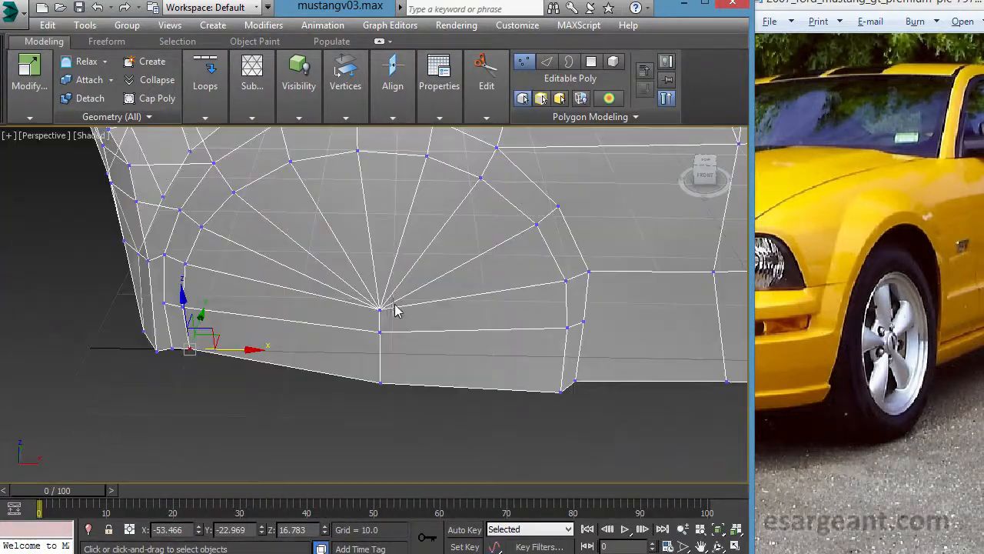
key("alt+w")
right_click(530, 259)
key("alt+w")
middle_click_drag(486, 260, 468, 269)
mouse_move(497, 63)
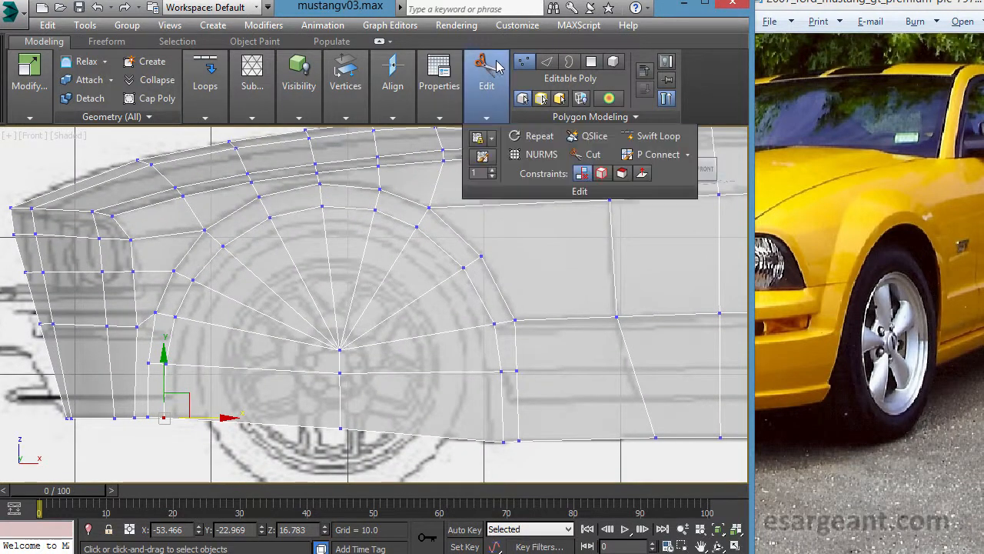
left_click(589, 154)
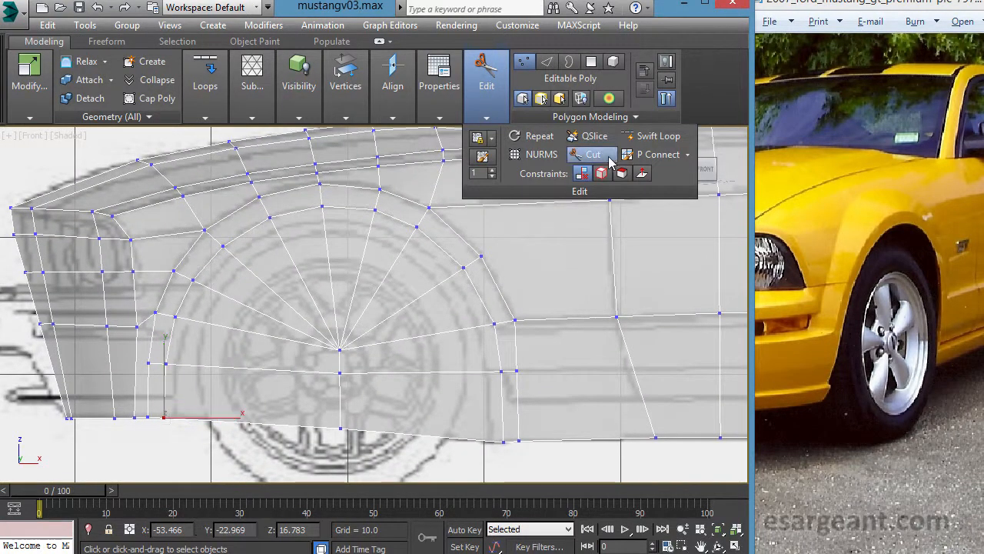
left_click(499, 438)
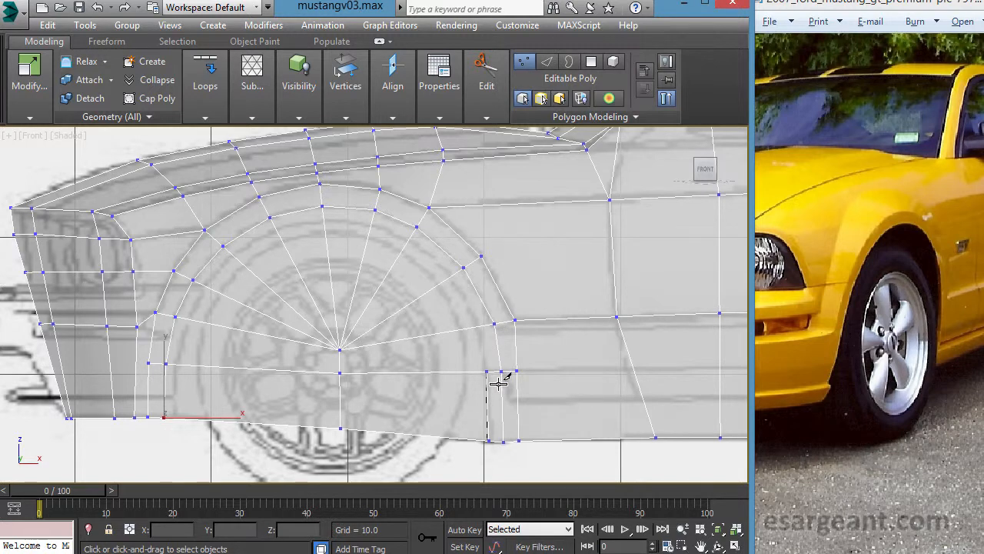
left_click(491, 336)
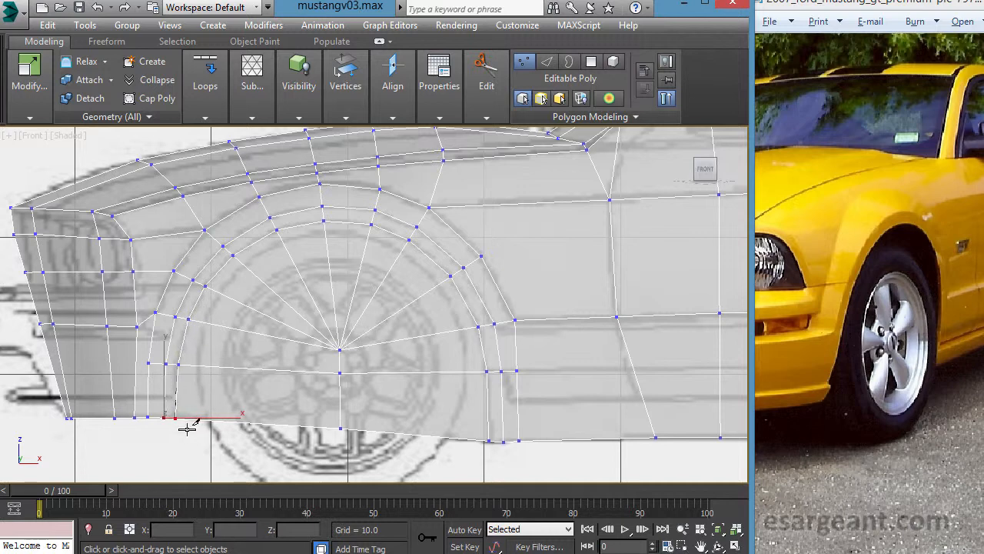
right_click(338, 424)
- Examine the double-ringed front wheel arch from several angles and distances in the perspective view
key("alt+w")
right_click(510, 388)
key("alt+w")
mouse_move(438, 293)
middle_mouse_down("alt")
mouse_move(377, 302)
mouse_move(358, 288)
mouse_move(404, 275)
mouse_move(509, 305)
mouse_move(486, 279)
mouse_move(398, 266)
mouse_move(466, 277)
mouse_move(445, 290)
middle_mouse_up("alt")
scroll(448, 290, "down", 8)
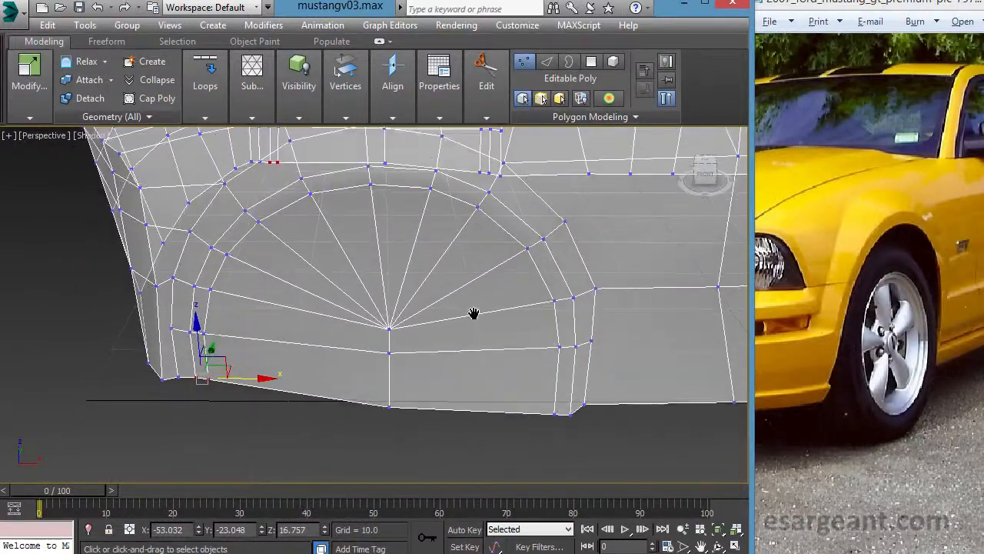
scroll(430, 276, "up", 5)
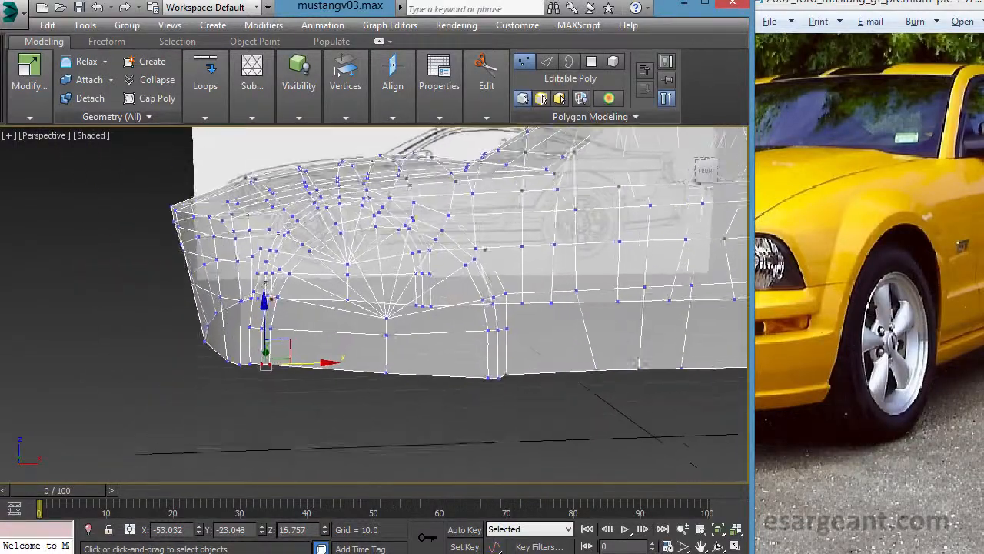
middle_click_drag(323, 267, 500, 302, "alt")
scroll(494, 301, "down", 3)
scroll(498, 298, "up", 4)
scroll(497, 298, "down", 4)
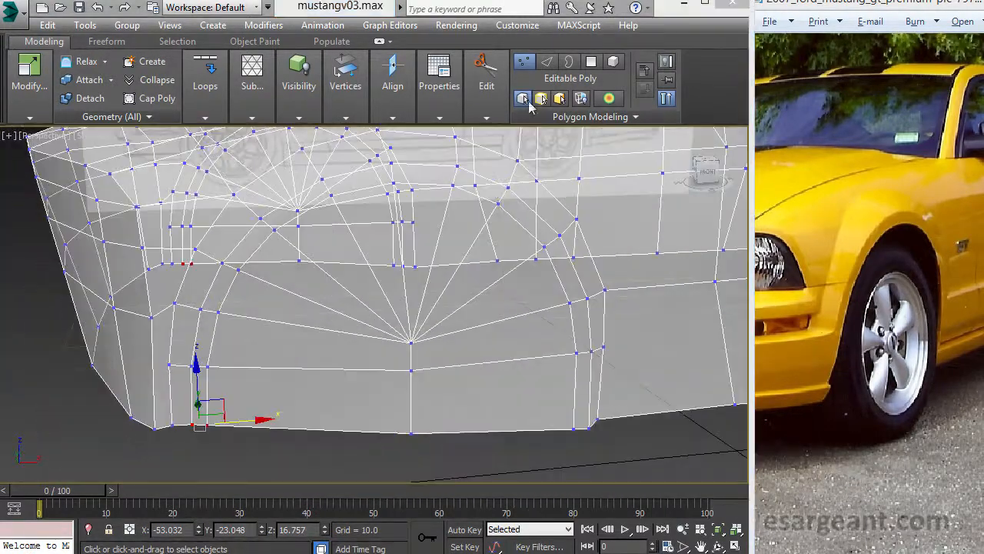
- Select all polygons inside the innermost arch ring and extrude them inward into the body to form the wheel well
left_click(591, 61)
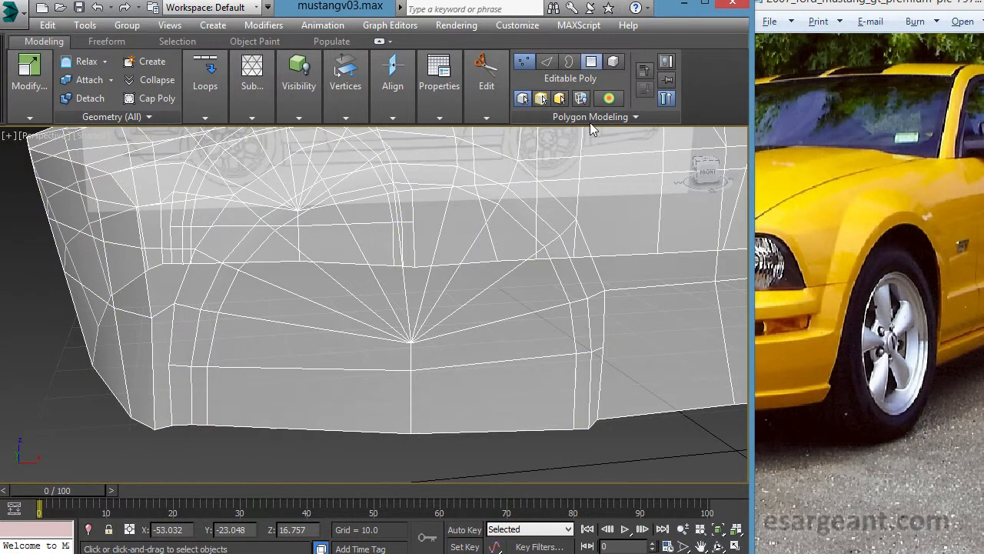
left_click(503, 394)
left_click(541, 350, "ctrl")
left_click(555, 279, "ctrl")
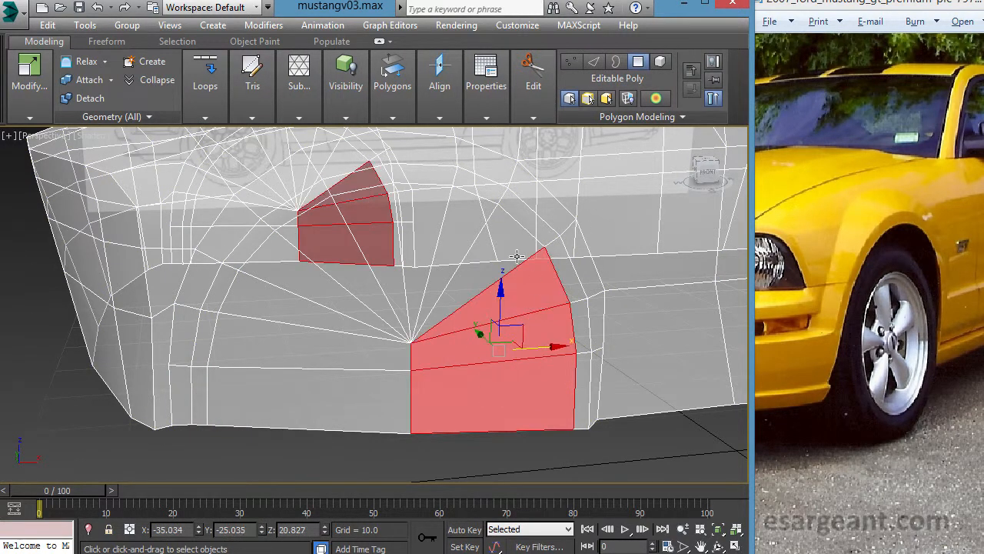
left_click(509, 233, "ctrl")
left_click(466, 217, "ctrl")
left_click(403, 233, "ctrl")
left_click(388, 286, "ctrl")
left_click(346, 253, "ctrl")
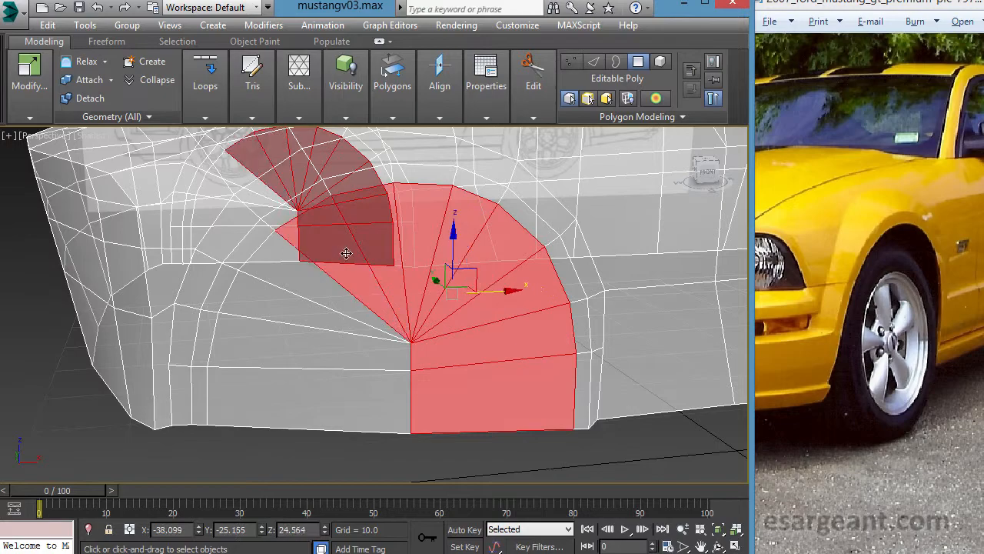
left_click(327, 288, "ctrl")
left_click(314, 325, "ctrl")
left_click(300, 354, "ctrl")
left_click(307, 406, "ctrl")
middle_click_drag(308, 406, 305, 337, "alt")
mouse_move(435, 74)
mouse_move(393, 83)
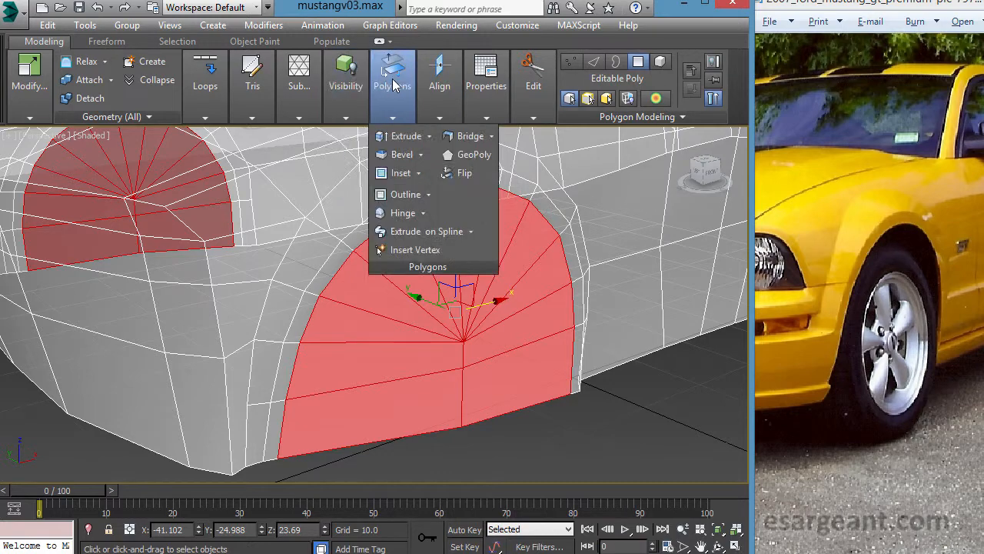
left_click(428, 136)
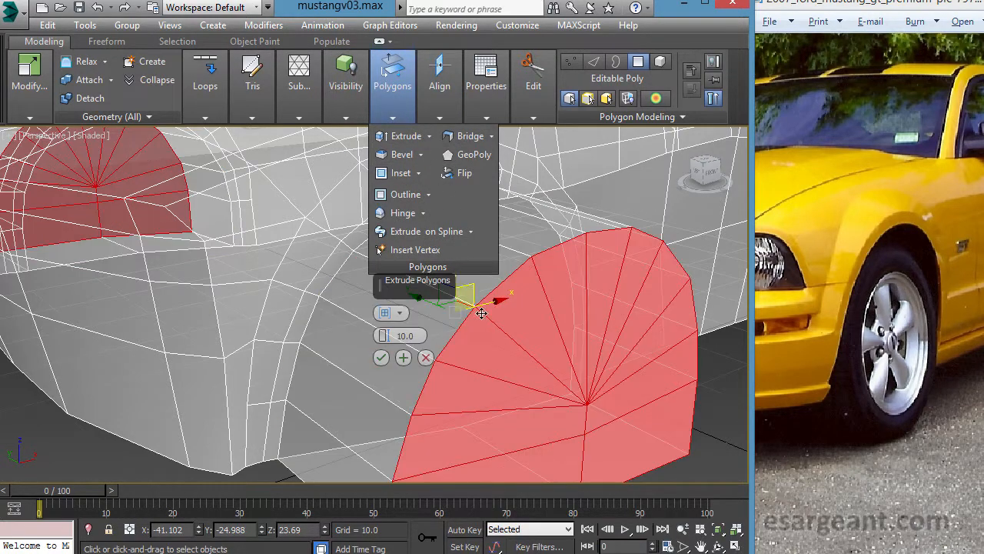
middle_click_drag(491, 346, 455, 347, "alt")
left_click_drag(385, 341, 392, 432)
middle_click_drag(425, 408, 396, 397, "alt")
left_click(381, 358)
- Delete the inner cap polygons of the extruded wheel well to open the arch
middle_click_drag(381, 357, 452, 437, "alt")
key("Delete")
left_click_drag(330, 256, 330, 254)
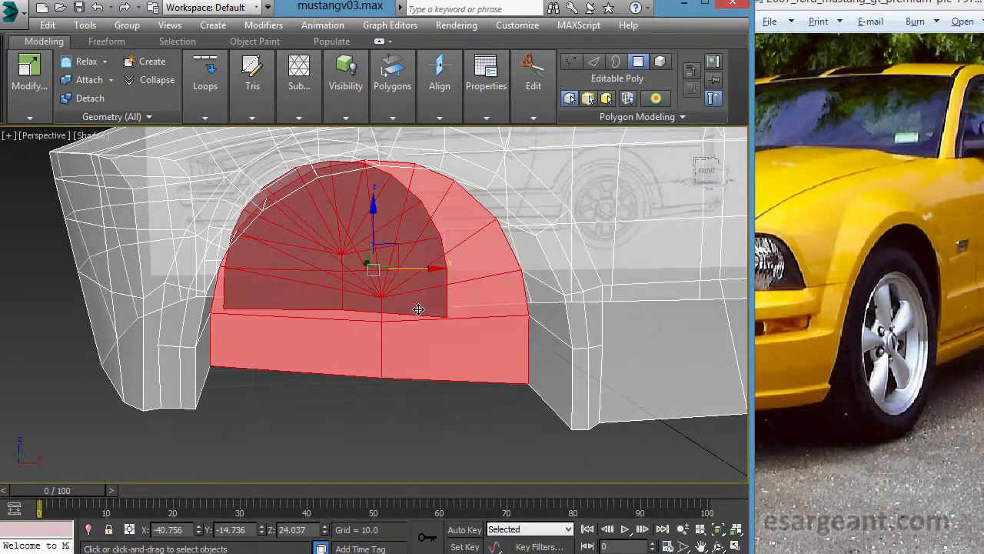
key("Delete")
middle_click_drag(418, 327, 314, 345, "alt")
mouse_move(231, 288)
middle_mouse_down("alt")
mouse_move(242, 296)
mouse_move(508, 279)
mouse_move(222, 286)
middle_mouse_up("alt")
middle_click_drag(518, 347, 324, 284, "alt")
middle_click_drag(281, 355, 321, 347, "alt")
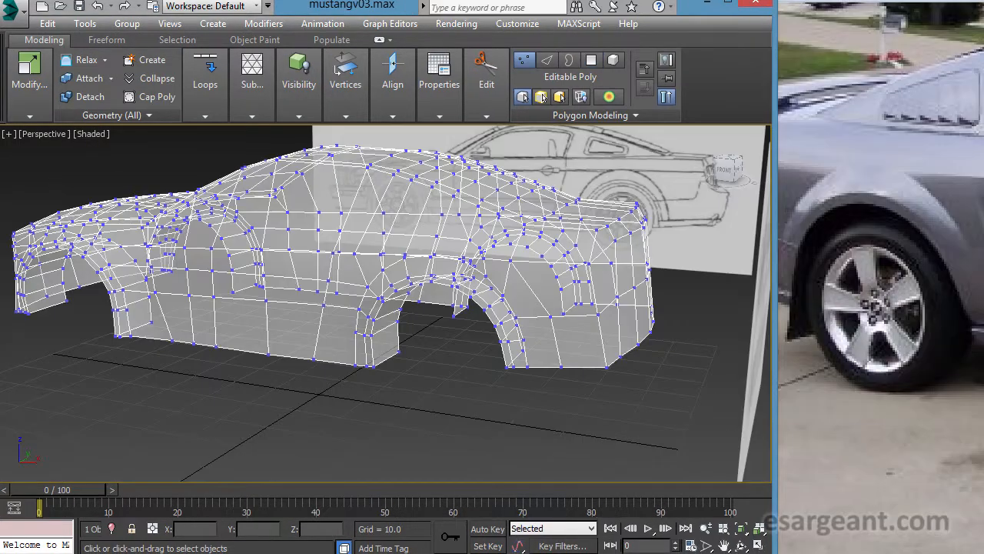
middle_click_drag(564, 393, 464, 334, "alt")
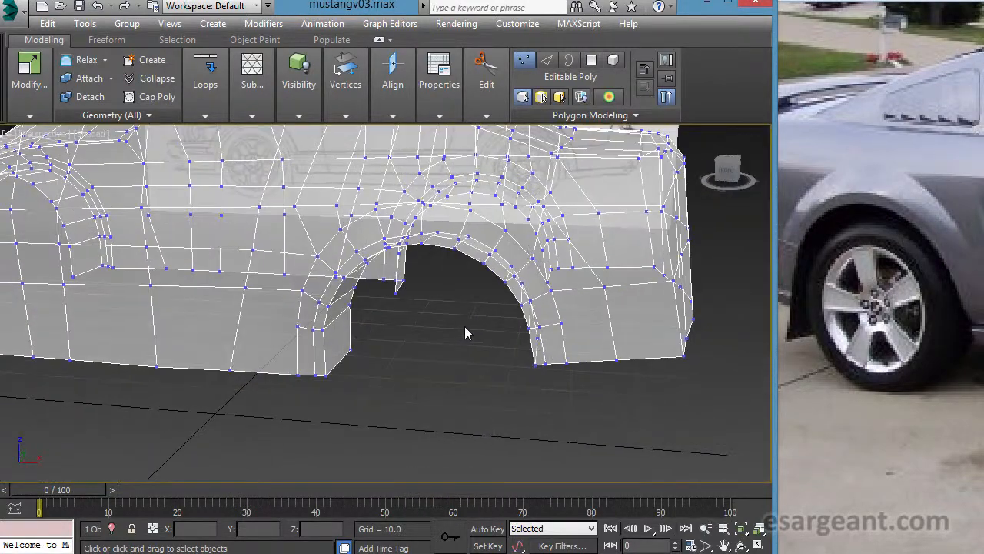
- Compare the rear and front wheel arches against the side blueprint and the reference photo
left_click(853, 332)
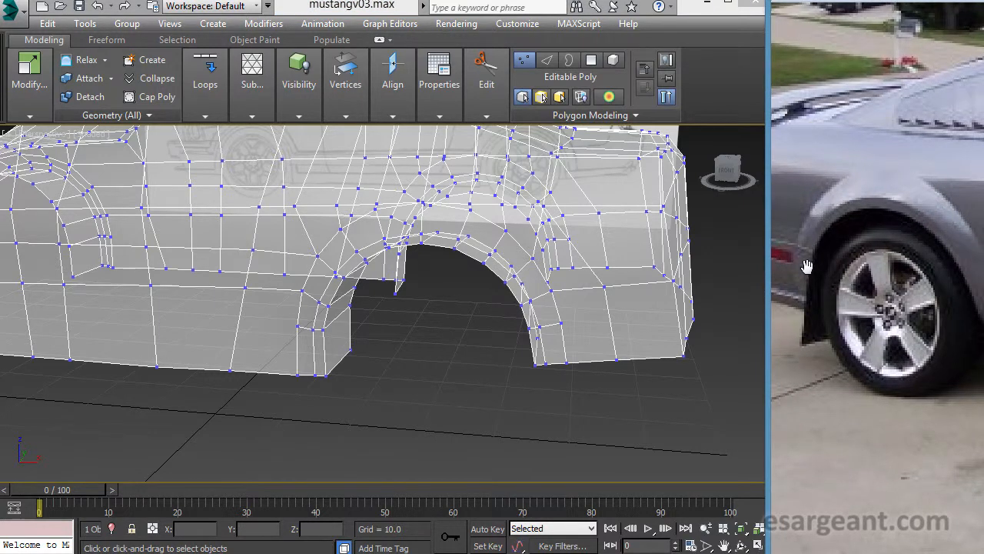
middle_click_drag(578, 315, 600, 311, "alt")
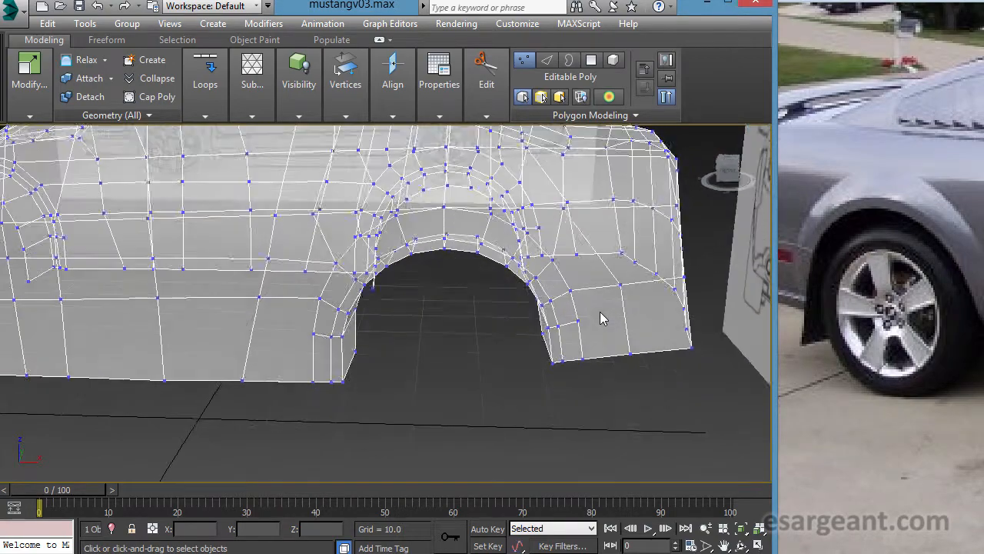
key("alt+w")
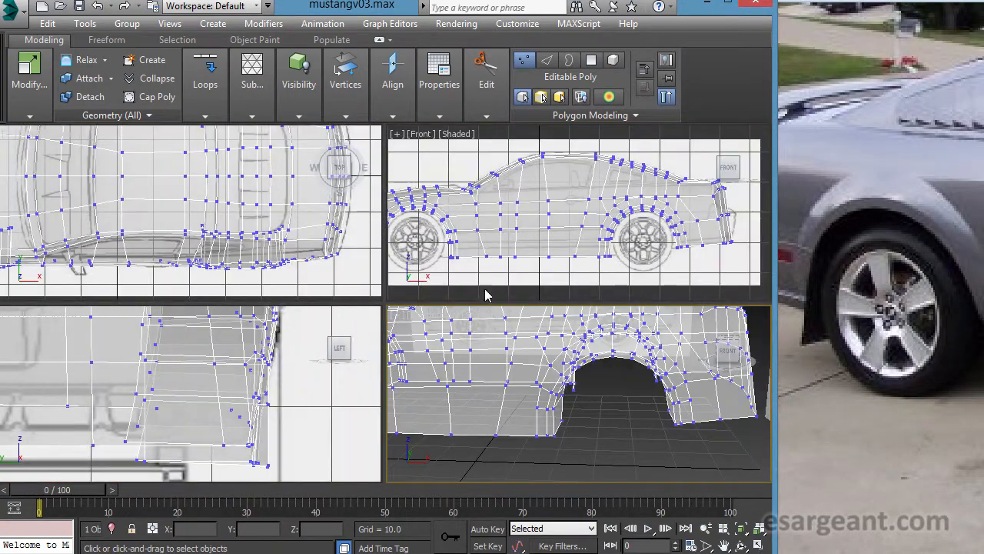
left_click(512, 299)
key("alt+w")
scroll(551, 277, "up", 4)
middle_click_drag(599, 283, 609, 238)
middle_click_drag(569, 286, 369, 288)
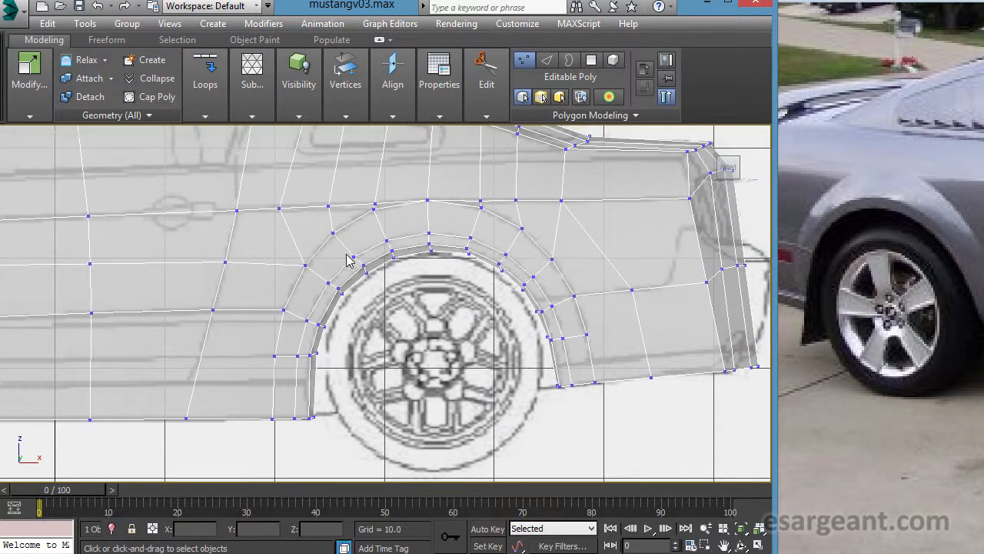
middle_click_drag(189, 358, 516, 356)
middle_click_drag(233, 350, 560, 346)
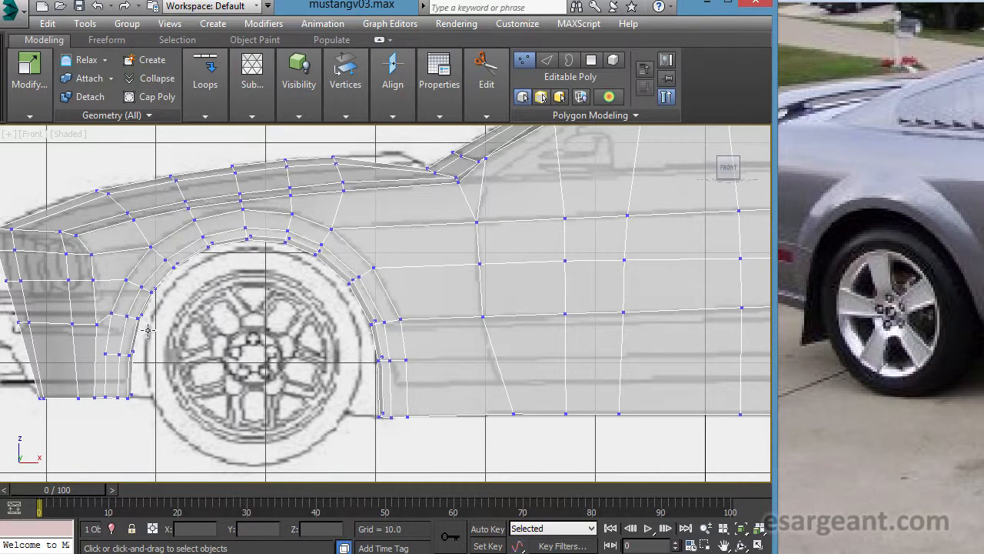
middle_click_drag(497, 292, 151, 296)
scroll(298, 269, "up", 2)
middle_click_drag(422, 266, 430, 423)
scroll(430, 424, "up", 1)
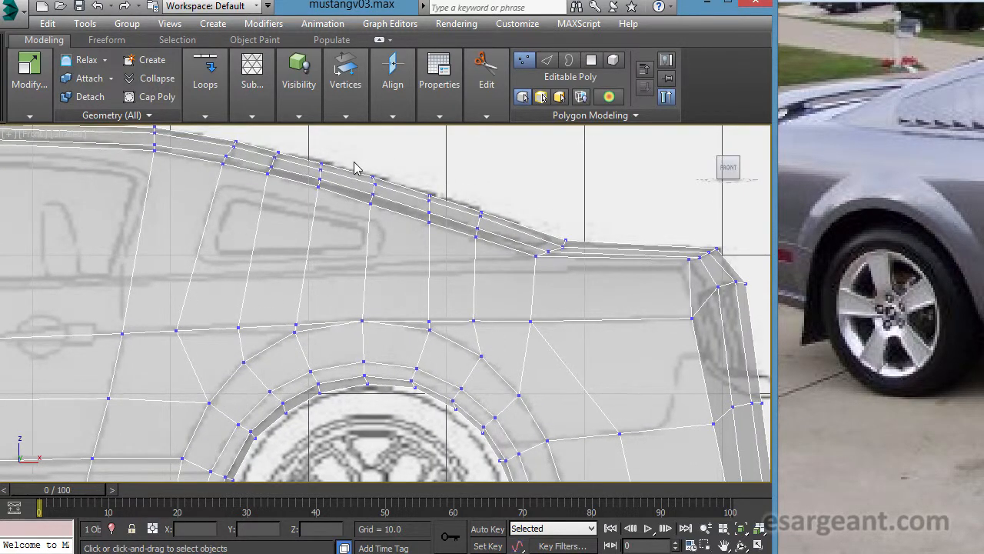
- Examine the rear wheel arch rings and the body line above them up close against the side blueprint
middle_click_drag(421, 350, 484, 197)
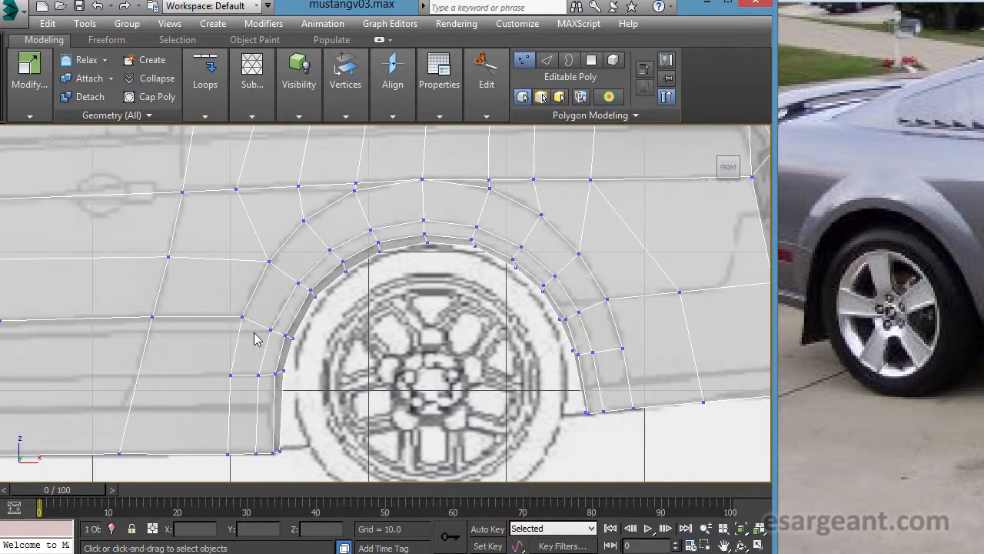
middle_click_drag(493, 337, 459, 391)
scroll(408, 280, "up", 1)
scroll(436, 271, "up", 2)
middle_click_drag(449, 257, 443, 329)
scroll(440, 309, "up", 1)
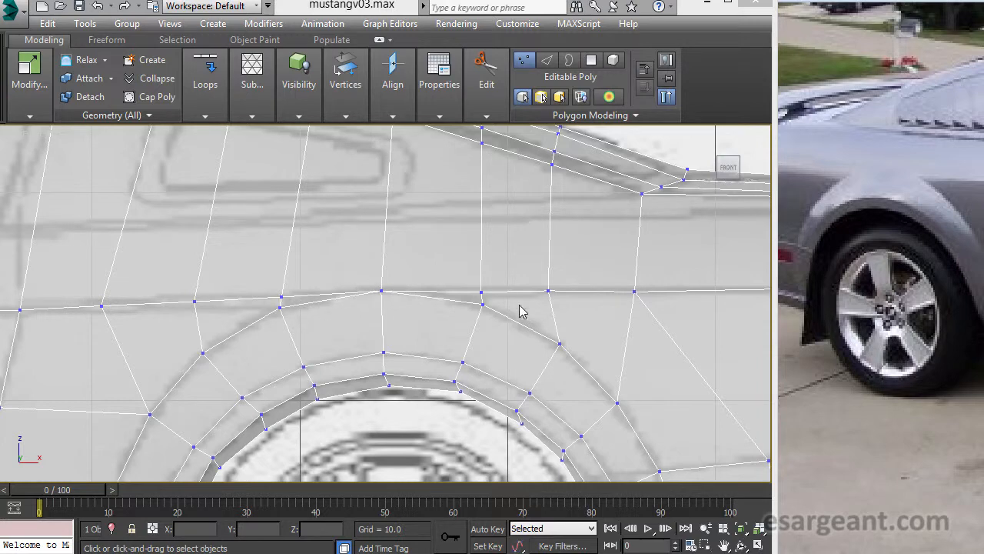
scroll(462, 335, "down", 5)
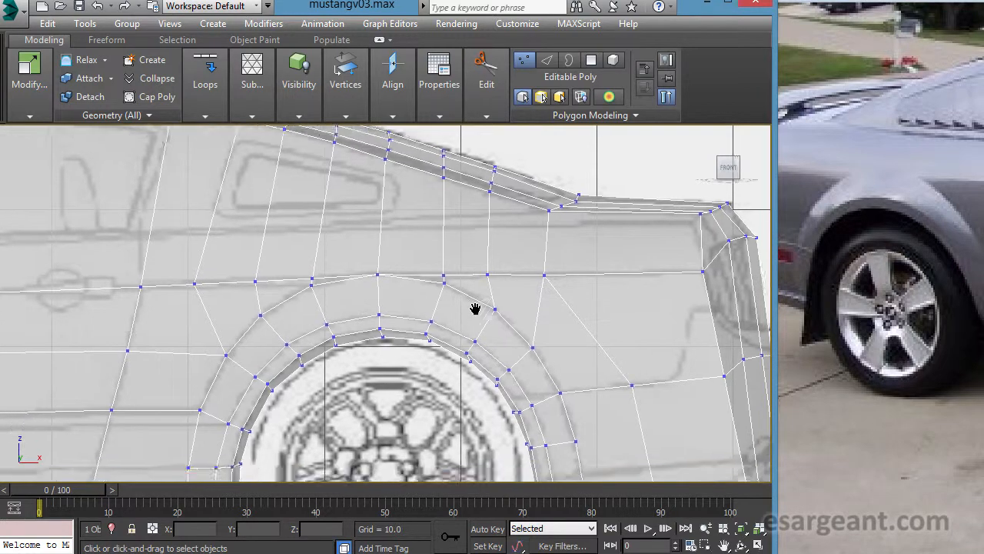
scroll(465, 226, "down", 2)
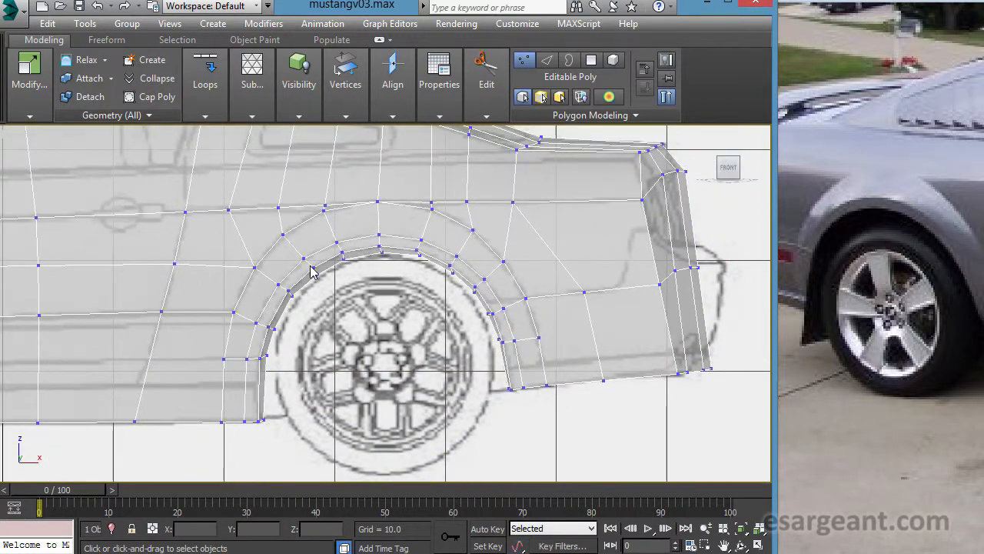
middle_click_drag(311, 271, 301, 284)
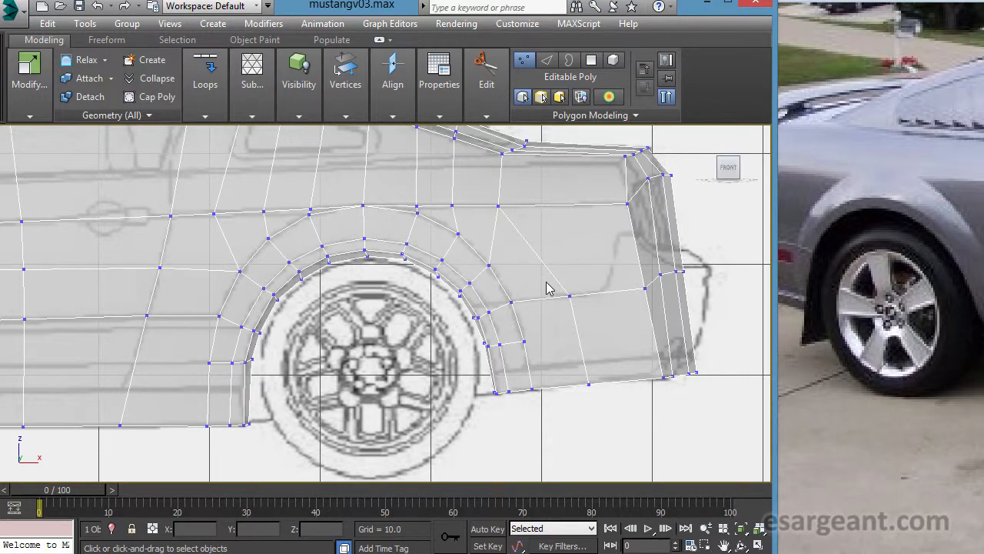
- Examine the rear wheel arch flare in the top and left views, and the whole body in perspective
key("alt+w")
right_click(349, 255)
key("alt+w")
middle_click_drag(404, 350, 320, 247)
scroll(384, 248, "up", 3)
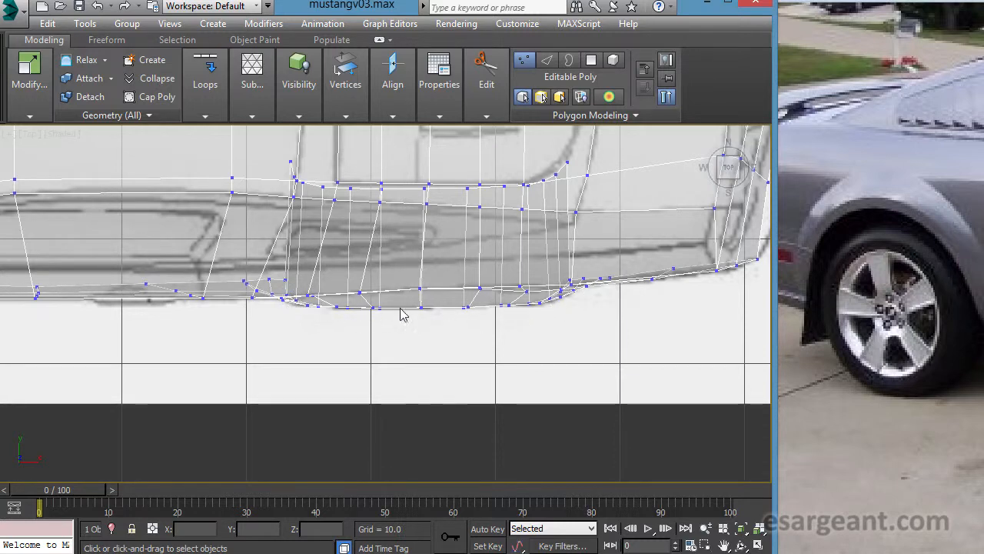
key("alt+w")
right_click(224, 413)
key("alt+w")
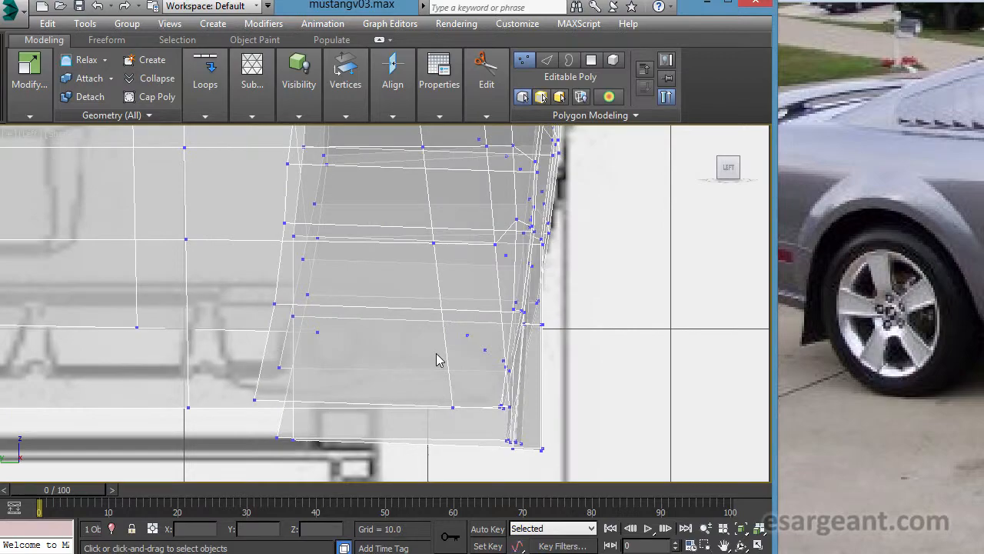
scroll(439, 328, "down", 2)
scroll(439, 325, "down", 2)
middle_click_drag(392, 312, 359, 343)
key("alt+w")
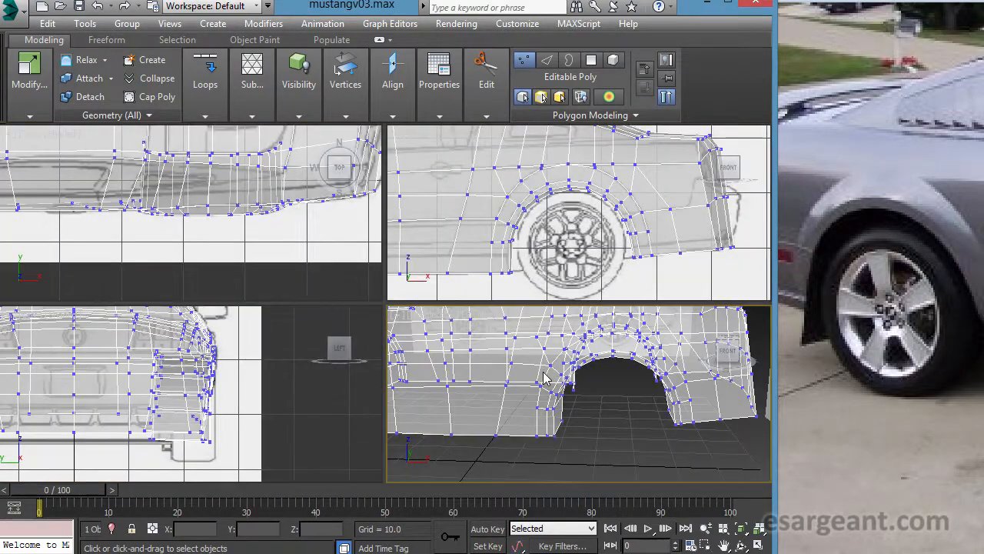
right_click(539, 371)
key("alt+w")
scroll(461, 313, "down", 5)
middle_click_drag(377, 272, 504, 309)
mouse_move(435, 307)
middle_mouse_down("alt")
mouse_move(425, 348)
mouse_move(424, 319)
middle_mouse_up("alt")
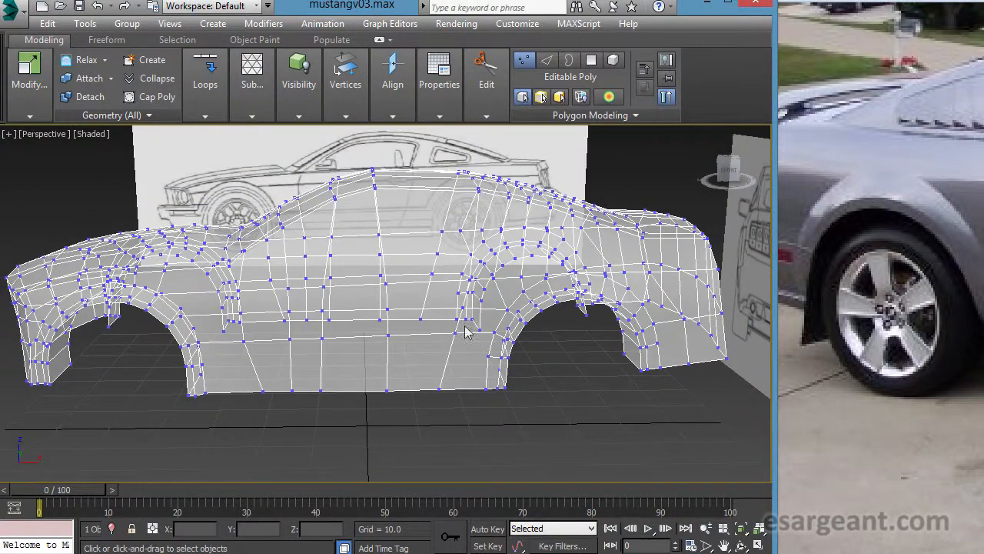
- Compare the door and lower side panel between the wheels in the front view with the reference photo
key("alt+w")
right_click(502, 259)
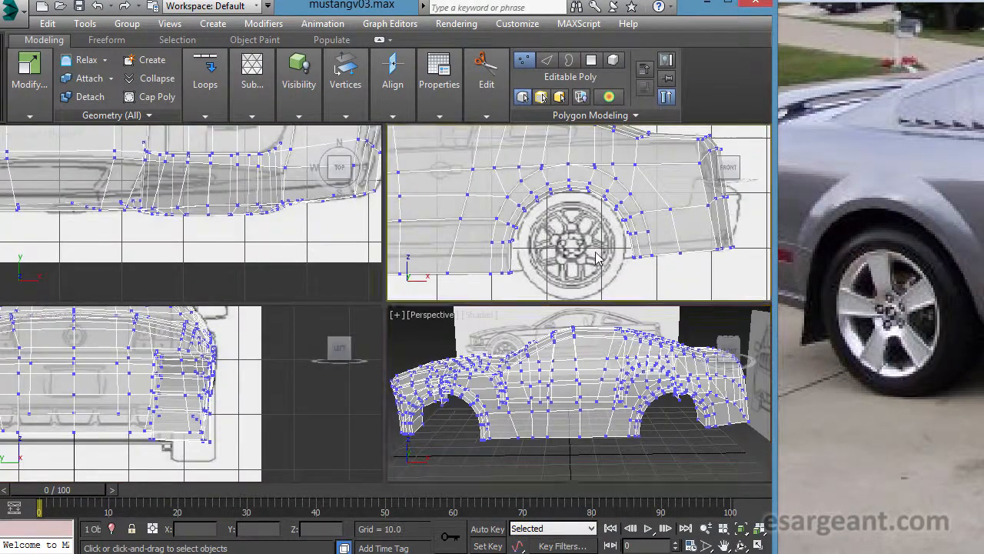
key("alt+w")
middle_click_drag(388, 275, 693, 243)
middle_click_drag(391, 256, 456, 240)
scroll(387, 303, "down", 1)
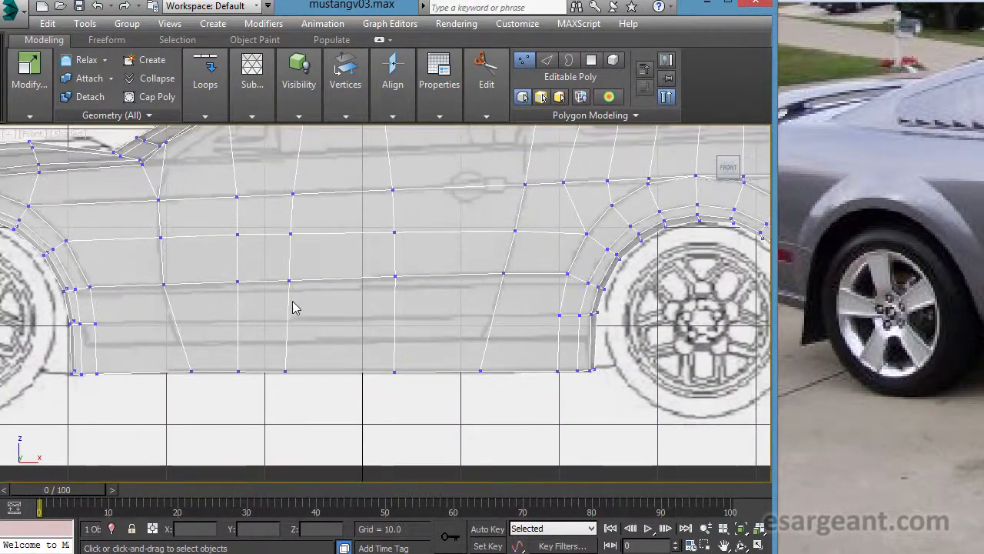
mouse_move(983, 309)
left_mouse_down()
mouse_move(912, 315)
mouse_move(901, 333)
left_mouse_up()
left_click_drag(983, 345, 975, 348)
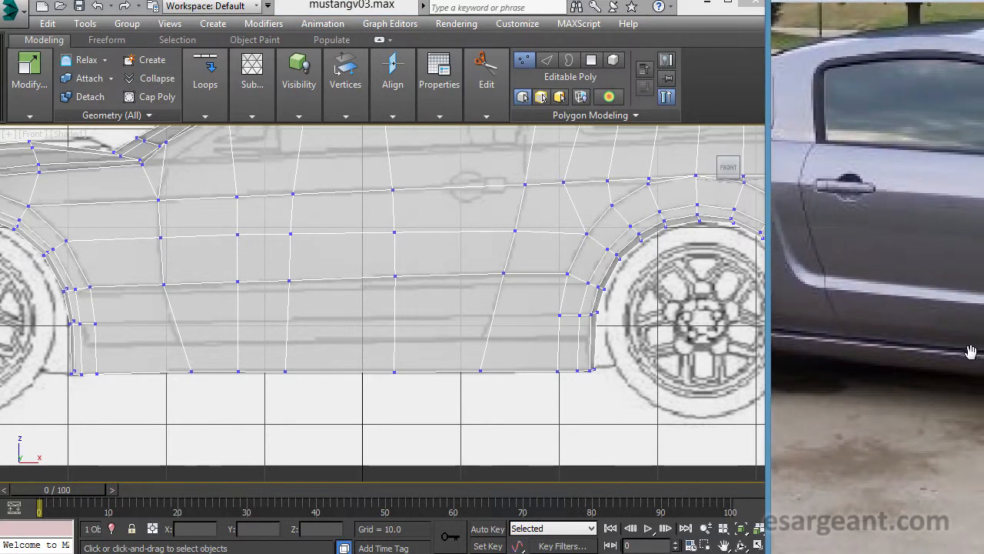
left_click_drag(825, 294, 894, 301)
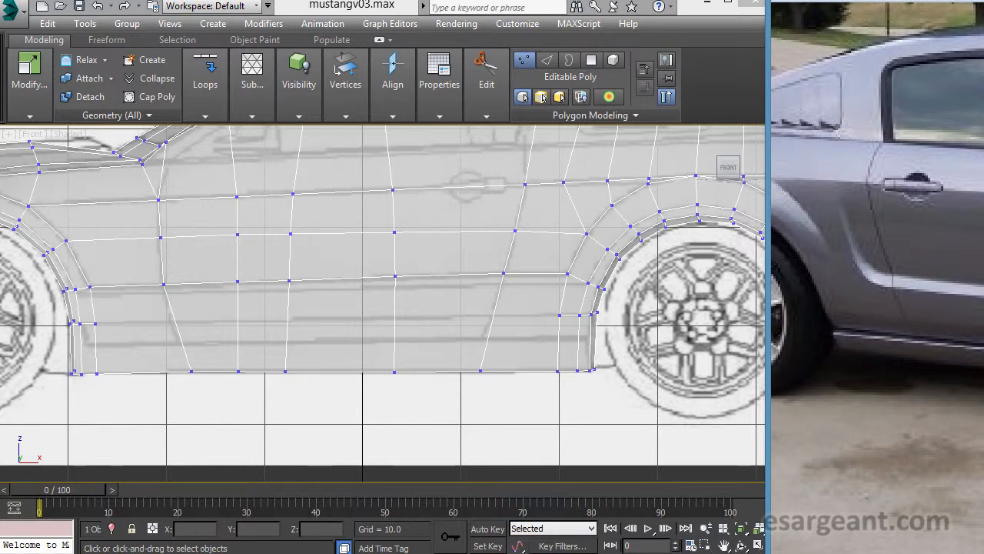
left_click_drag(736, 326, 983, 340)
middle_click_drag(513, 285, 499, 278)
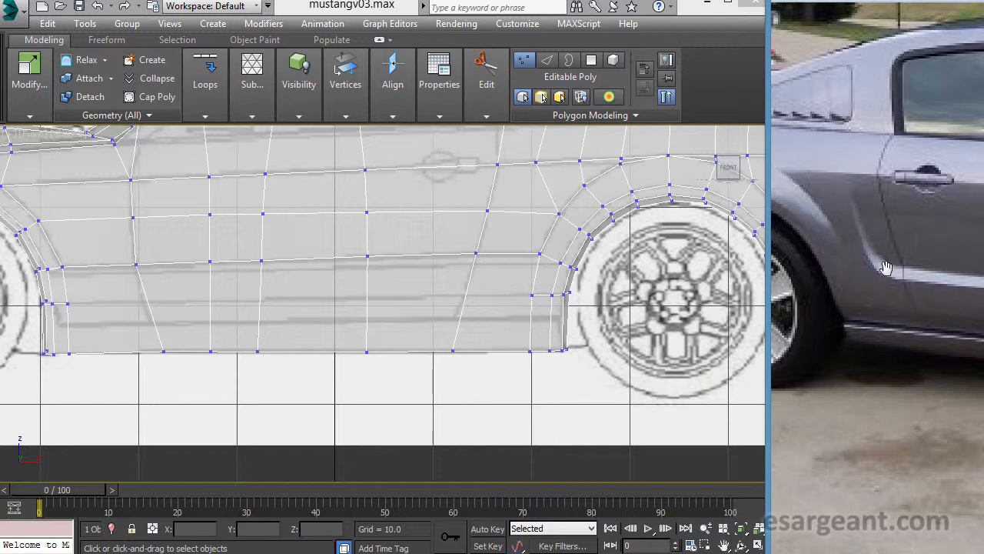
- Study the body contour ahead of the rear wheel arch on the side blueprint and in a second reference photo
left_click_drag(605, 224, 555, 301)
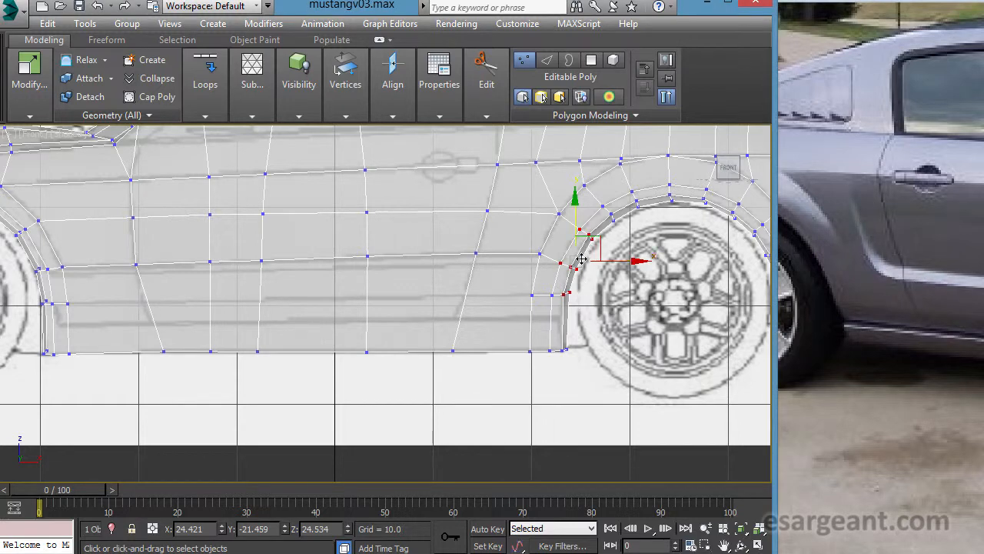
middle_click_drag(611, 269, 529, 259)
scroll(522, 232, "up", 2)
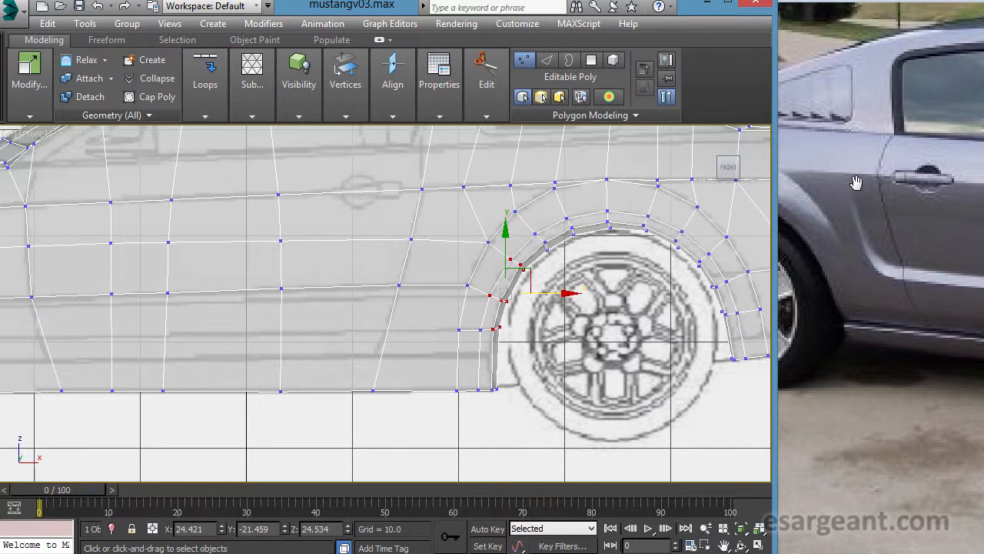
middle_click_drag(631, 196, 492, 208)
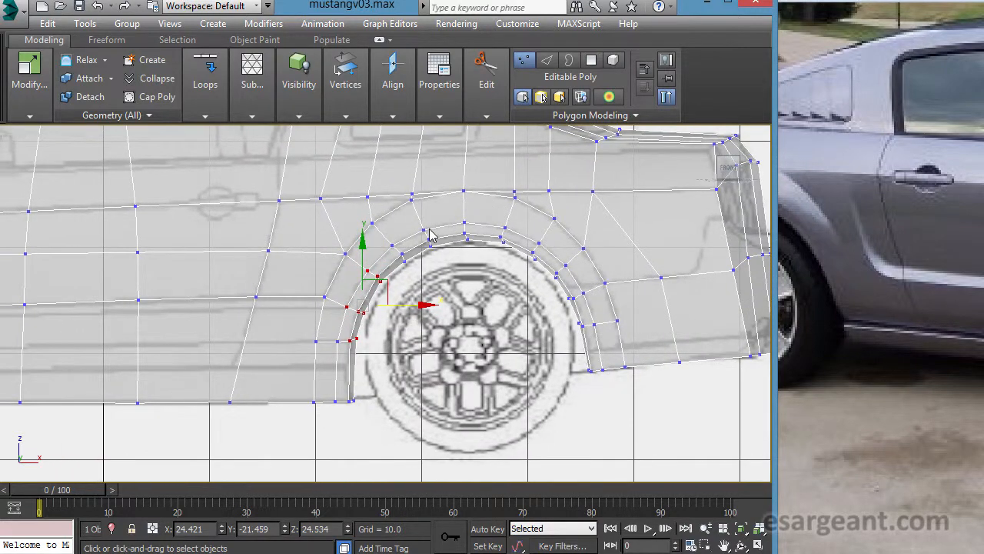
middle_click_drag(459, 251, 576, 261)
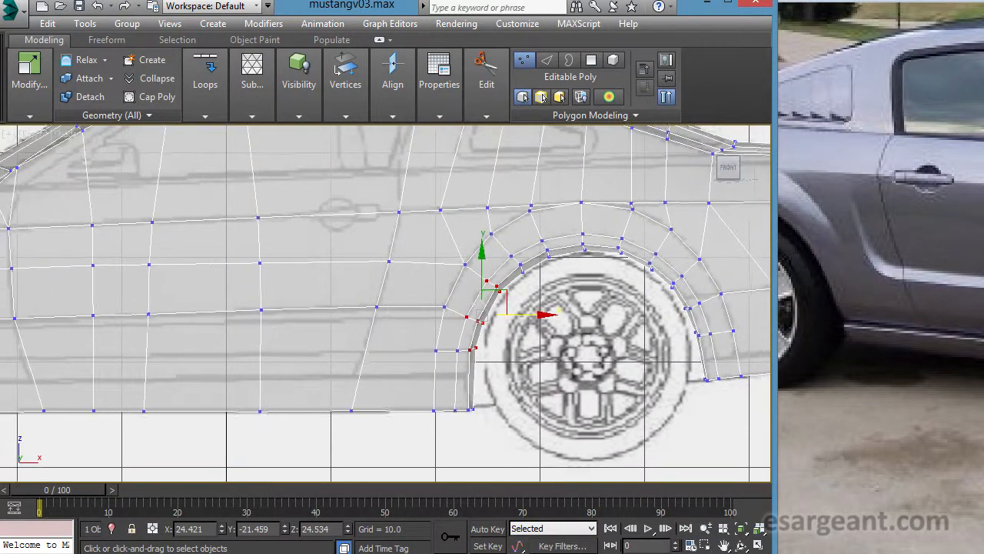
scroll(512, 249, "down", 2)
middle_click_drag(358, 231, 486, 231)
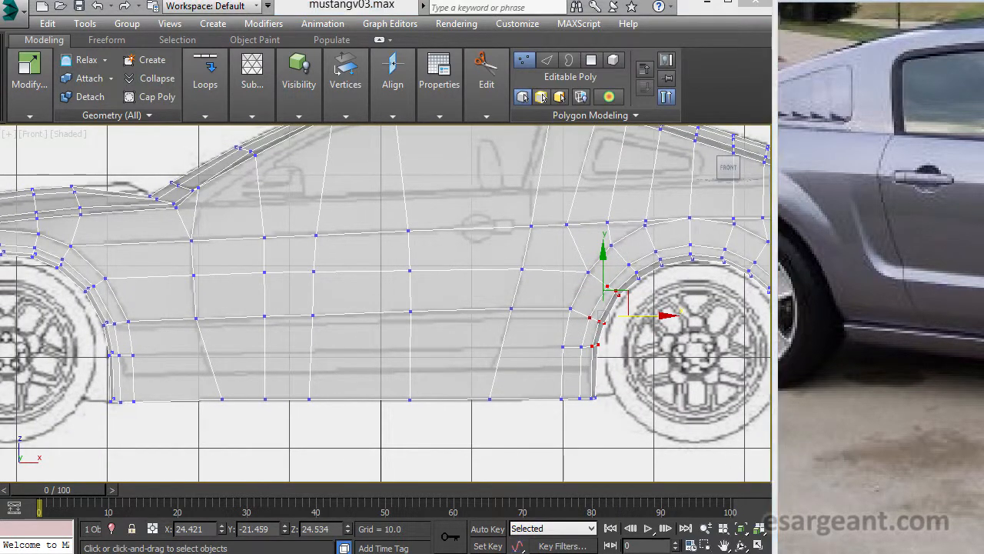
left_click_drag(938, 397, 983, 393)
left_click_drag(933, 415, 816, 386)
scroll(537, 335, "down", 3)
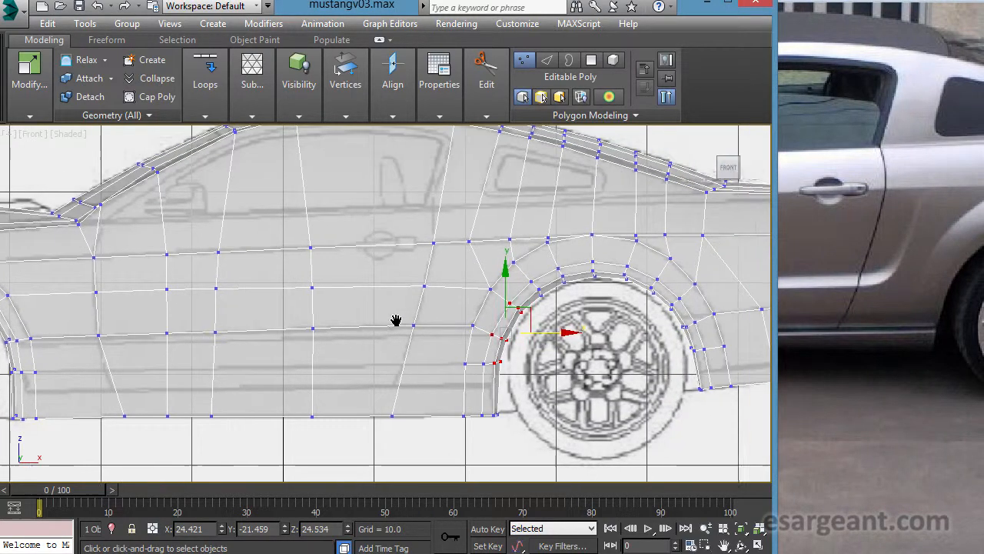
scroll(395, 321, "up", 5)
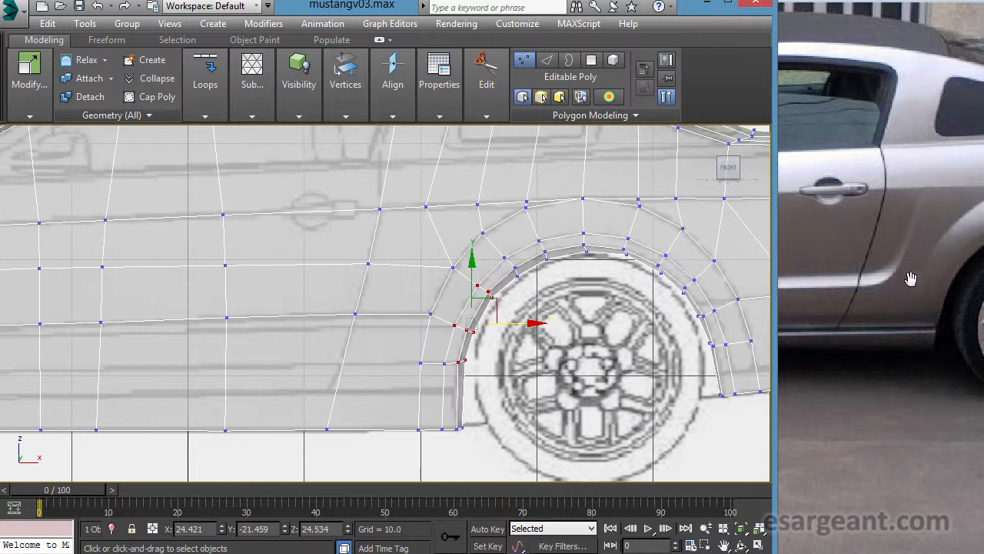
middle_click_drag(573, 181, 587, 314)
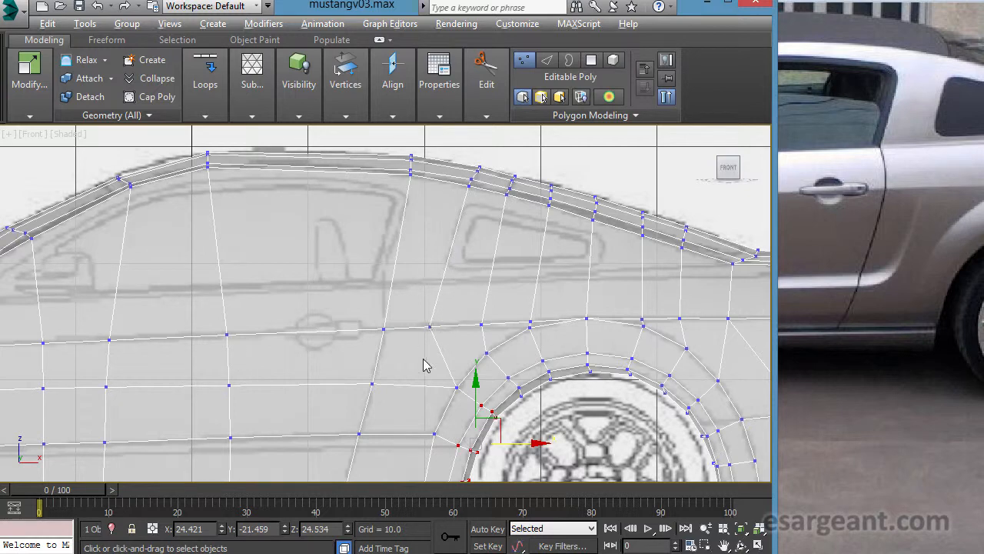
middle_click_drag(426, 366, 421, 235)
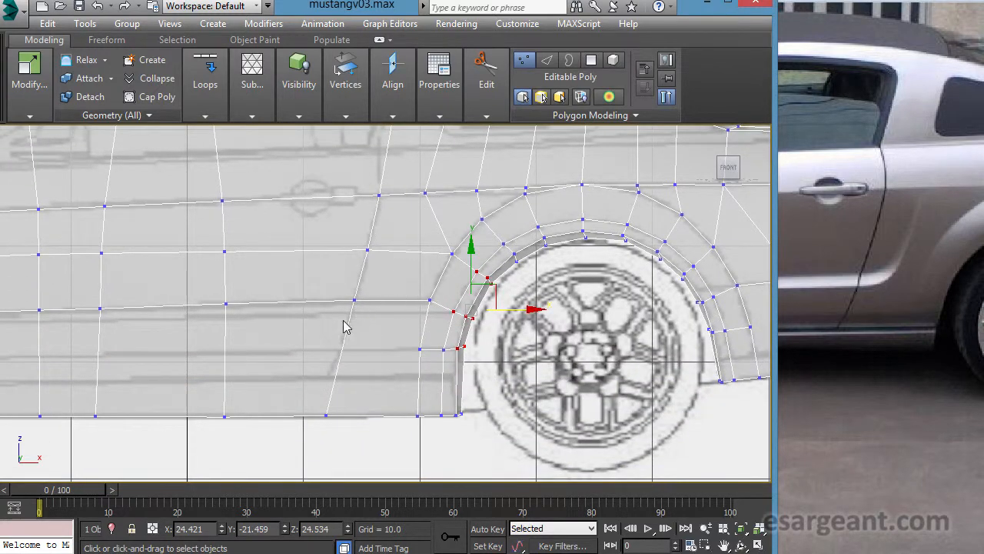
scroll(400, 323, "up", 4)
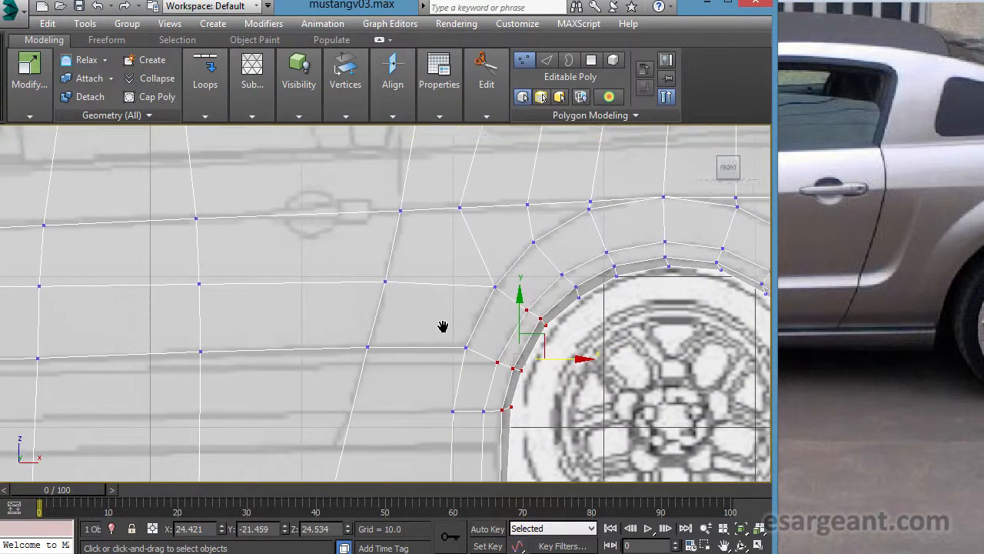
- Cut a new edge from the body-line vertex just ahead of the rear wheel arch down across the two horizontal edges below it
left_click(486, 81)
left_click(400, 153)
middle_click_drag(526, 294, 476, 345)
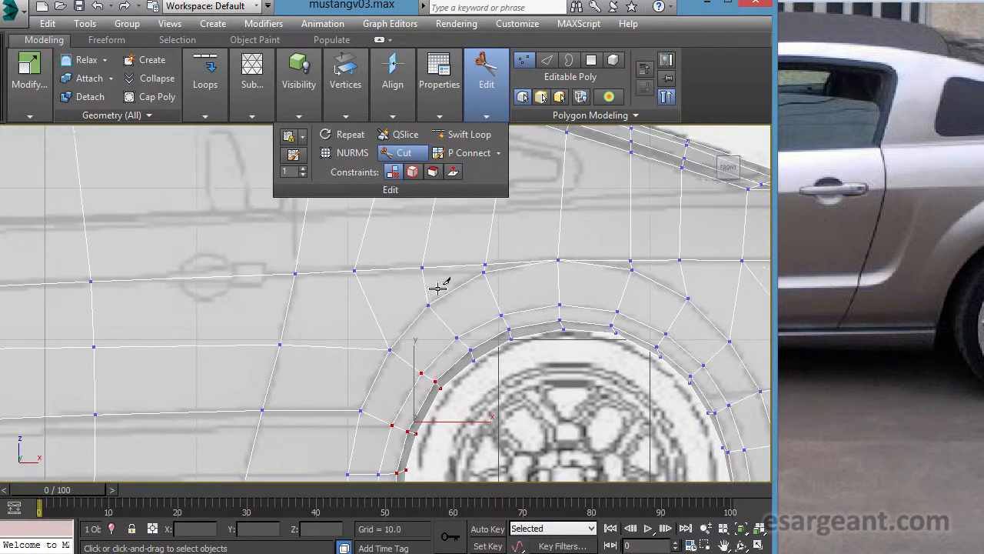
middle_click_drag(403, 273, 446, 236)
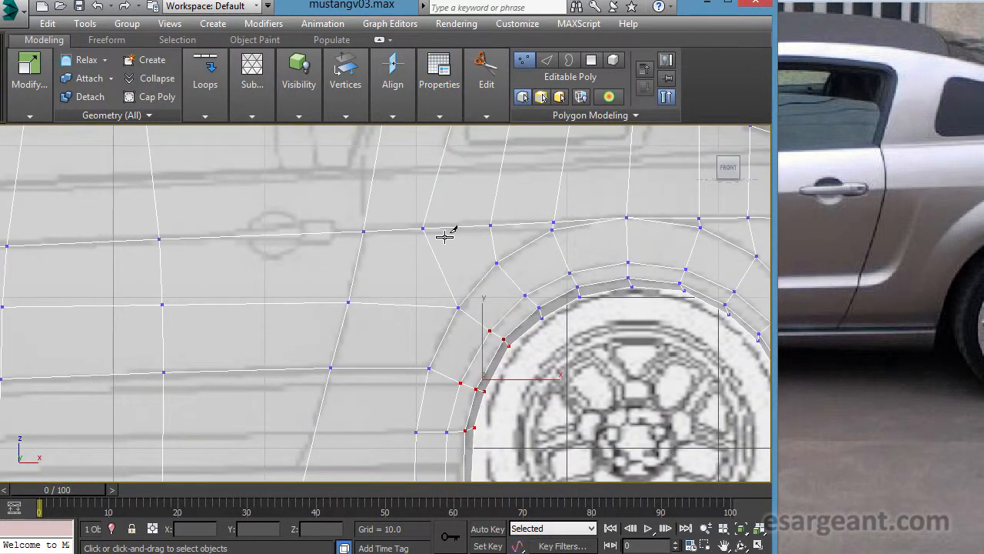
left_click(423, 229)
middle_click_drag(468, 305, 487, 280)
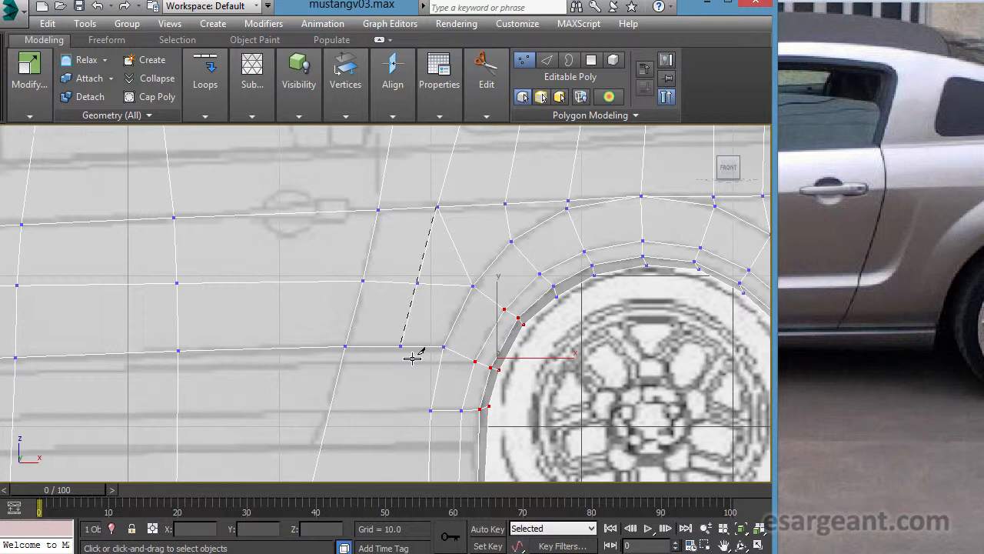
middle_click_drag(435, 392, 574, 276)
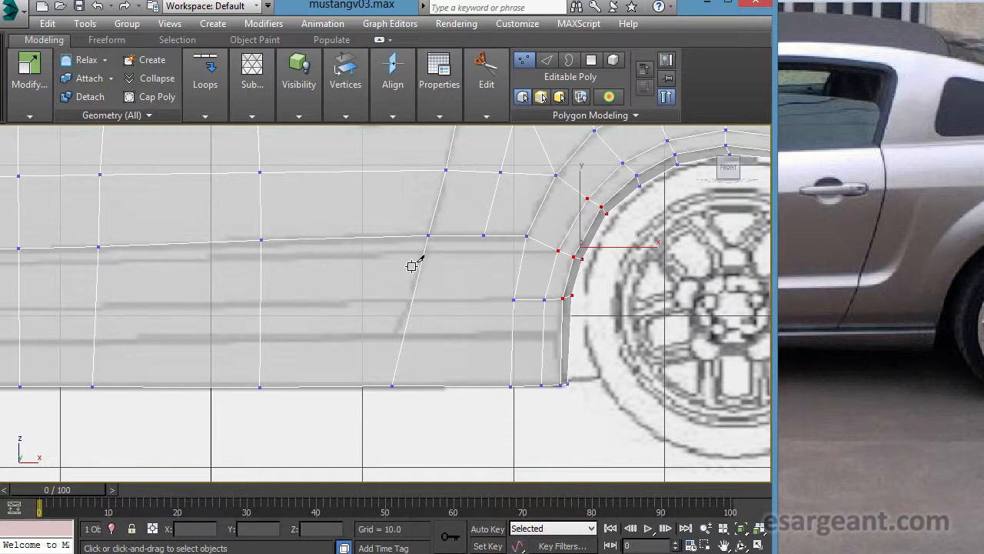
middle_click_drag(520, 265, 618, 267)
middle_click_drag(403, 282, 218, 270)
middle_click_drag(419, 291, 470, 287)
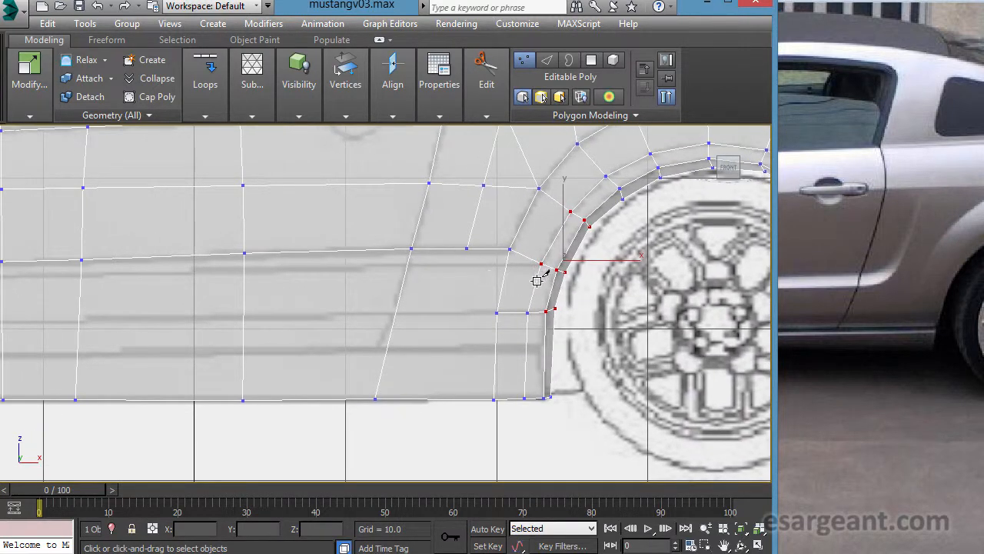
- Cut a continuous horizontal edge just below the lower body crease, from the rear wheel arch across the door to the front wheel arch
left_click(551, 274)
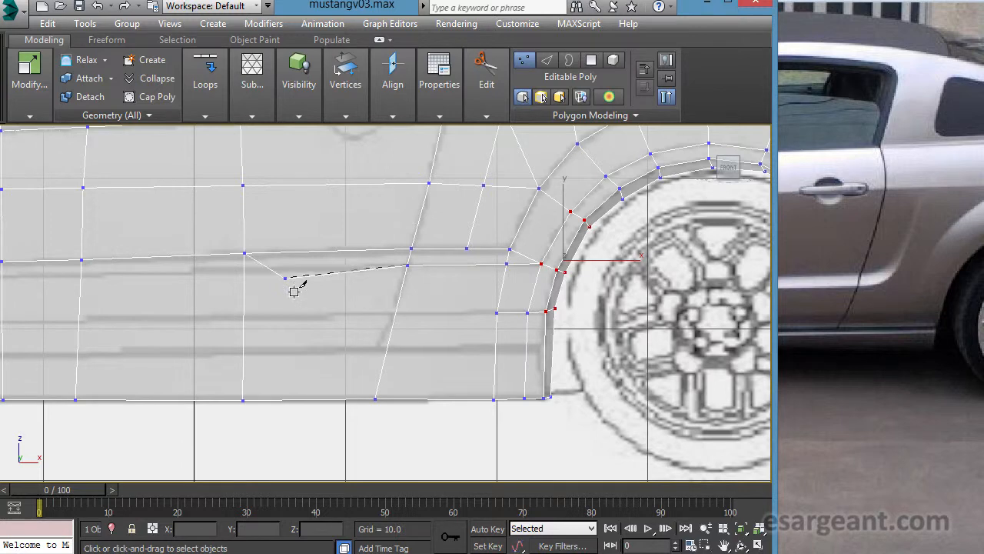
left_click(245, 268)
middle_click_drag(171, 269, 419, 266)
left_click(329, 270)
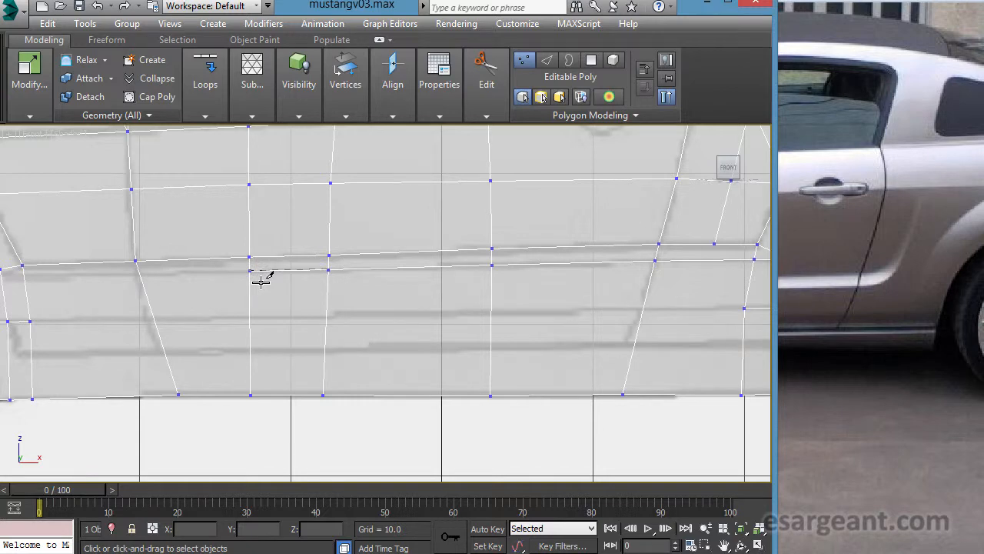
left_click(251, 272)
middle_click_drag(208, 265, 475, 272)
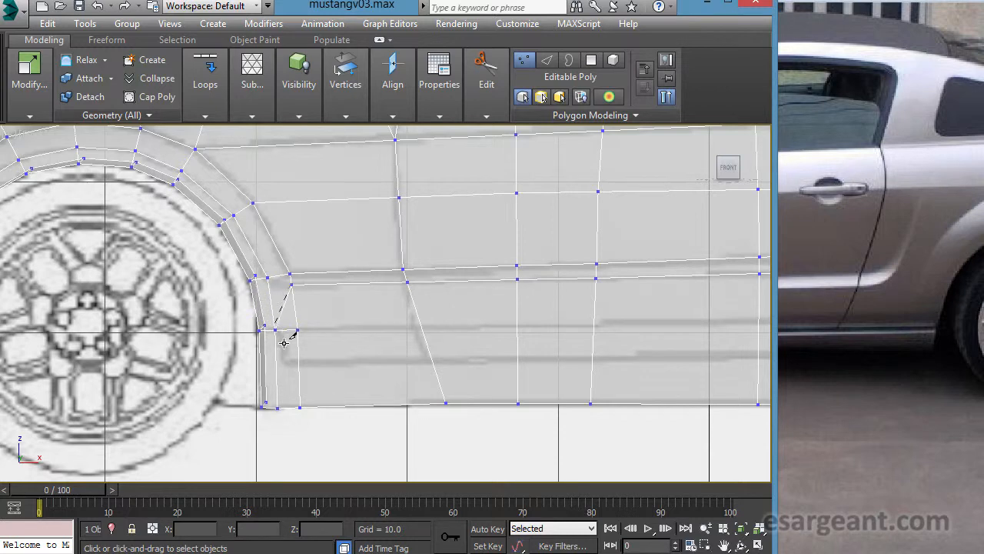
middle_click_drag(404, 315, 275, 312)
scroll(523, 295, "up", 2)
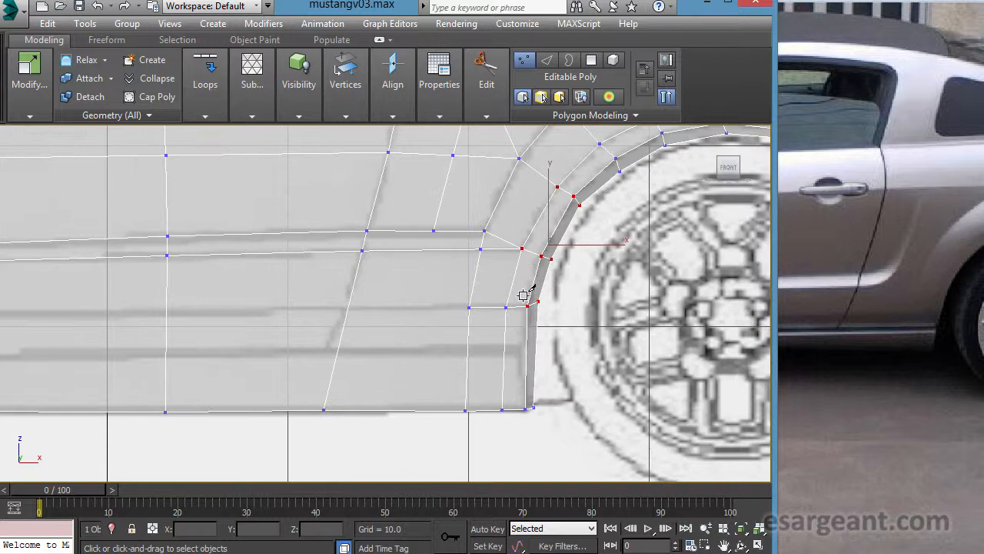
- Cut a short diagonal edge from the loose crease vertex ahead of the rear arch down to the new horizontal edge beside the door seam
mouse_move(531, 291)
middle_mouse_down()
mouse_move(468, 329)
mouse_move(454, 303)
mouse_move(516, 292)
middle_mouse_up()
scroll(516, 292, "down", 1)
scroll(397, 289, "down", 2)
middle_click_drag(453, 263, 505, 339)
scroll(505, 339, "up", 1)
middle_click_drag(512, 380, 499, 358)
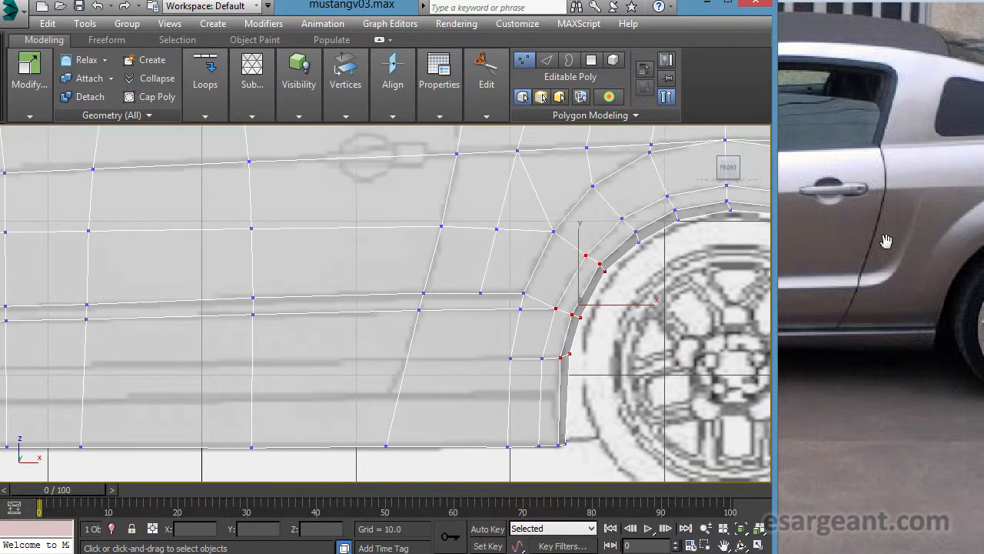
scroll(524, 279, "up", 1)
middle_click_drag(525, 278, 457, 293)
left_click(455, 297)
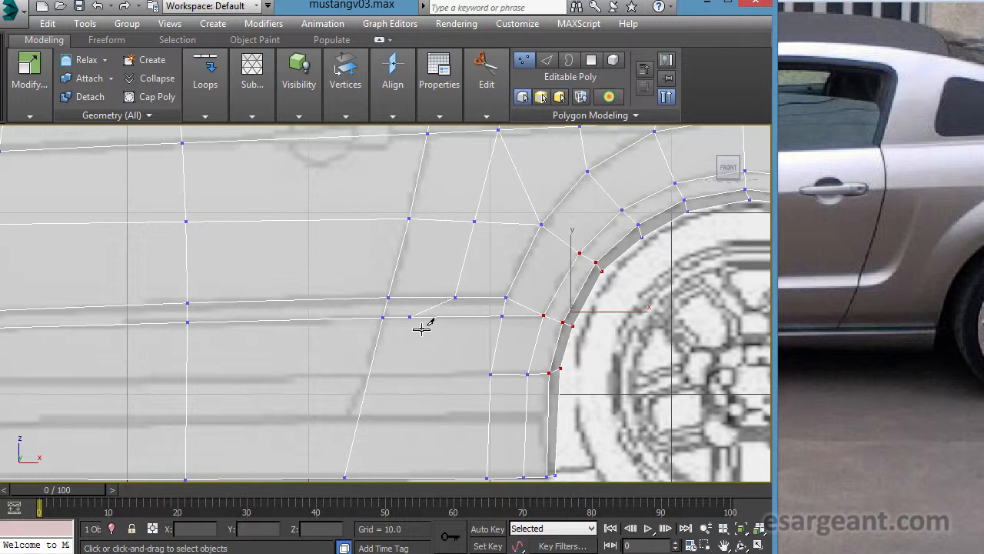
right_click(424, 382)
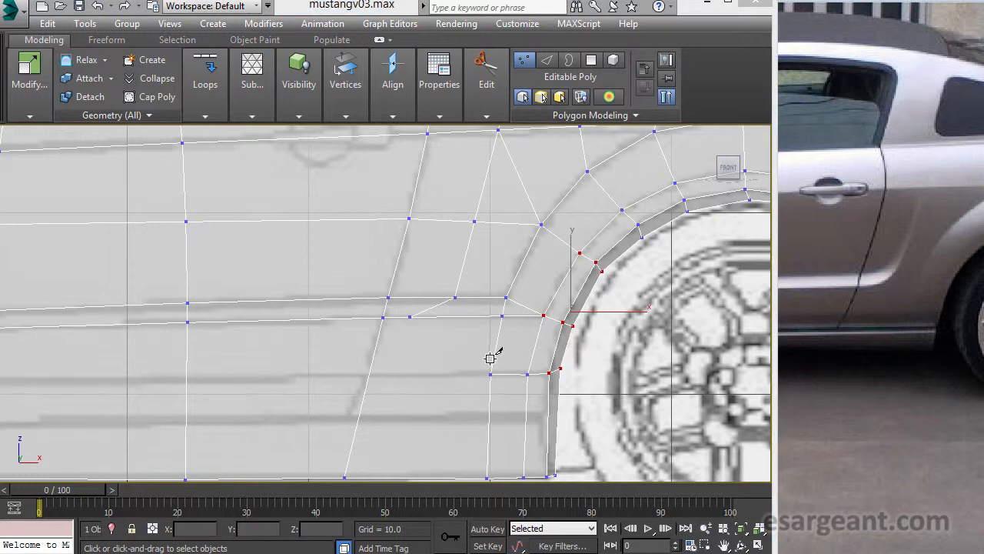
- Compare the lower side panel behind the front wheel arch with the same area in the reference photo
middle_click_drag(228, 301, 274, 292)
middle_click_drag(337, 305, 637, 275)
middle_click_drag(379, 306, 576, 307)
left_click_drag(887, 347, 983, 361)
left_click_drag(815, 361, 930, 364)
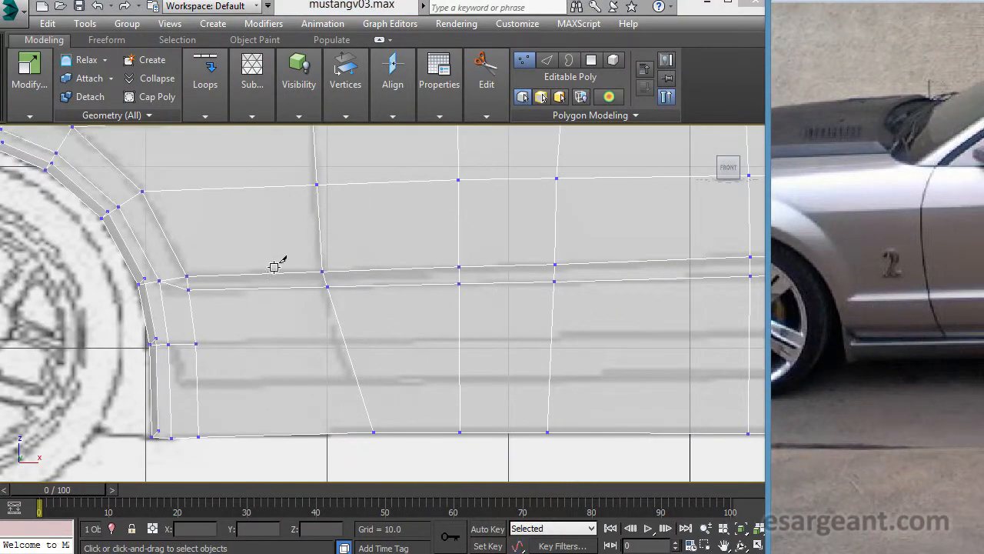
left_click_drag(944, 325, 858, 337)
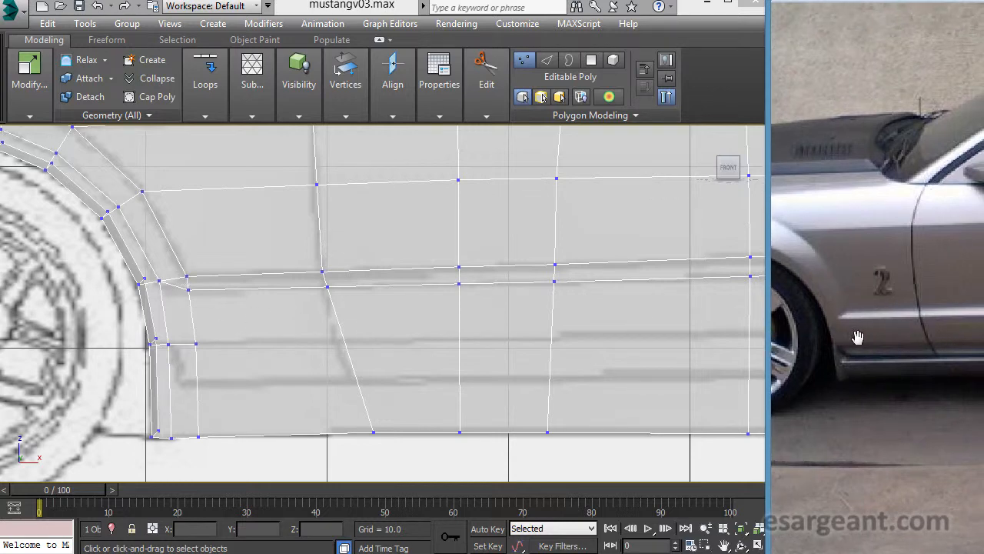
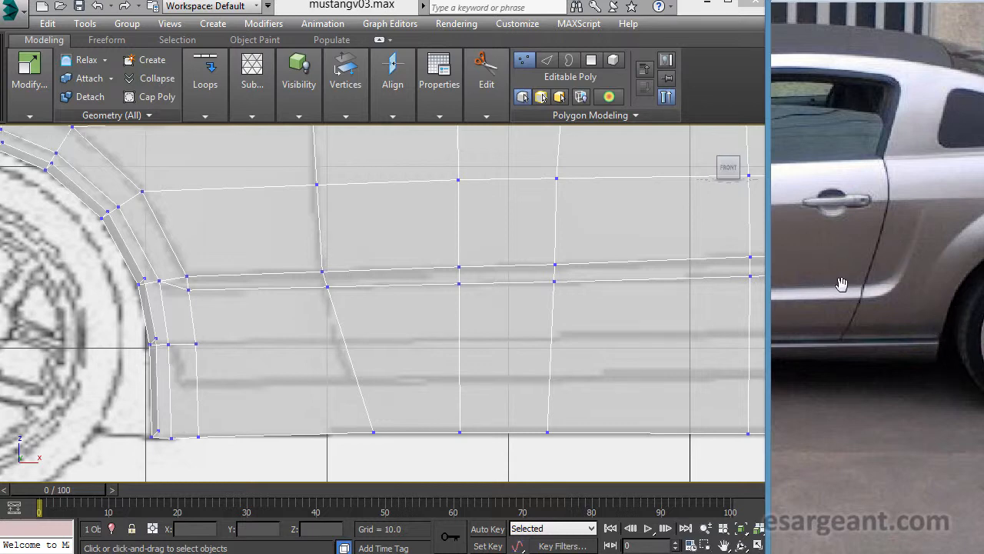
- Select the vertices along the upper edge of the lower body crease, from the front wheel arch to ahead of the rear arch
left_click_drag(842, 285, 955, 292)
left_click_drag(884, 294, 983, 283)
left_click_drag(835, 292, 791, 306)
left_click_drag(983, 298, 968, 300)
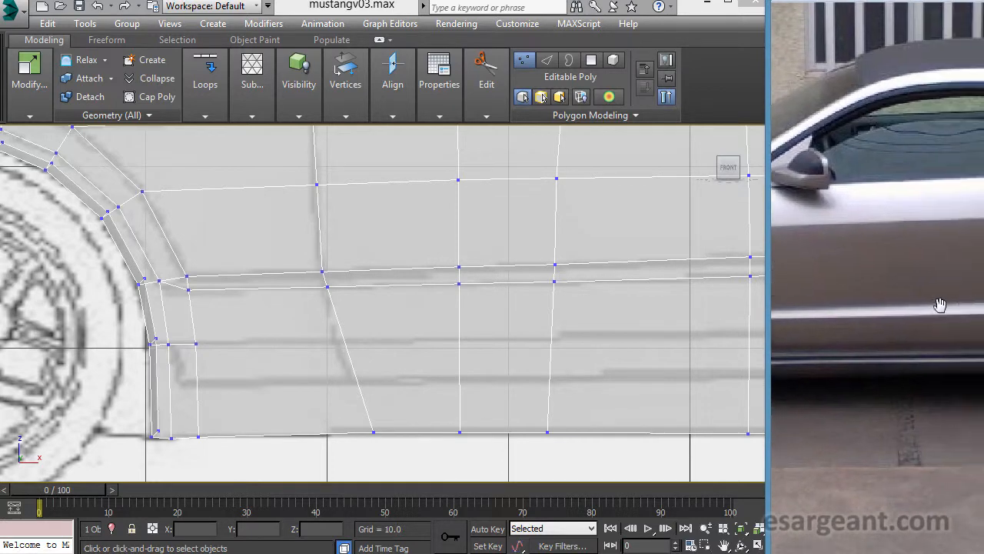
middle_click_drag(600, 283, 81, 307)
right_click(292, 255)
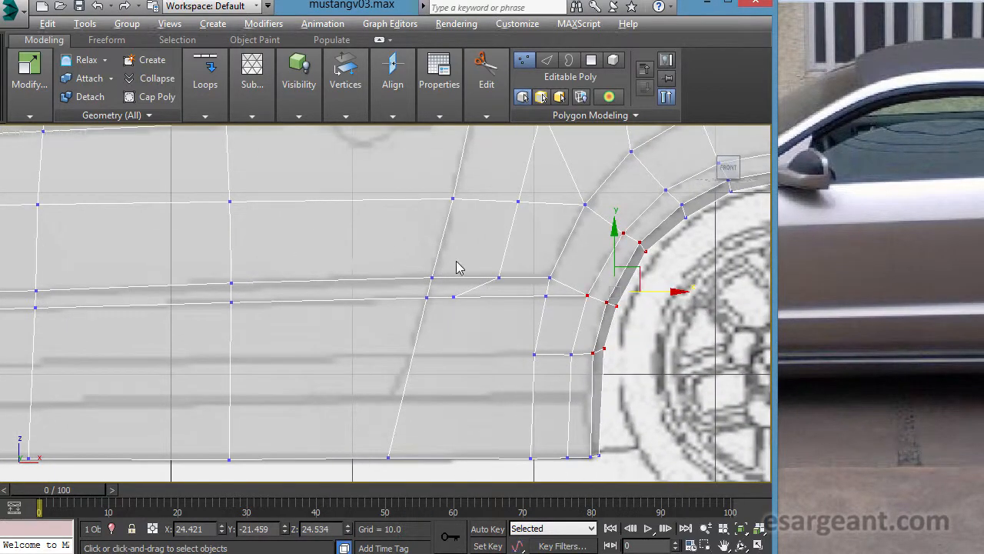
middle_click_drag(462, 266, 370, 359)
left_click_drag(422, 378, 424, 382)
middle_click_drag(336, 363, 452, 341)
left_click_drag(420, 320, 462, 352, "ctrl")
middle_click_drag(374, 341, 506, 331)
left_click_drag(344, 322, 404, 345, "ctrl")
middle_click_drag(338, 345, 559, 345)
left_click_drag(445, 358, 446, 359, "ctrl")
middle_click_drag(363, 354, 470, 317)
left_click_drag(395, 287, 434, 324, "ctrl")
left_click_drag(320, 332, 321, 332, "ctrl")
middle_click_drag(192, 317, 343, 298)
key("alt+w")
key("alt+w")
key("alt+w")
right_click(405, 338)
key("alt+w")
- Examine the depth and alignment of the selected crease vertices in the perspective, top, front and left views
middle_click_drag(395, 392, 442, 316, "alt")
scroll(228, 362, "up", 3)
scroll(419, 292, "up", 6)
scroll(416, 292, "down", 2)
middle_click_drag(385, 292, 411, 326, "alt")
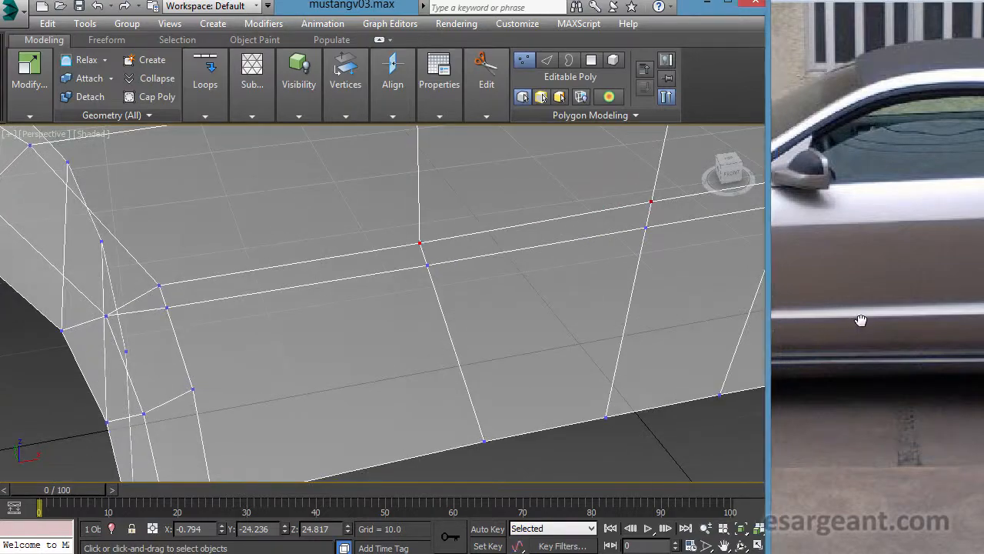
middle_click_drag(514, 264, 400, 243, "alt")
scroll(399, 242, "down", 6)
scroll(330, 229, "up", 3)
middle_click_drag(332, 228, 336, 269, "alt")
middle_click_drag(366, 324, 396, 315, "alt")
key("alt+w")
middle_click_drag(100, 189, 503, 206)
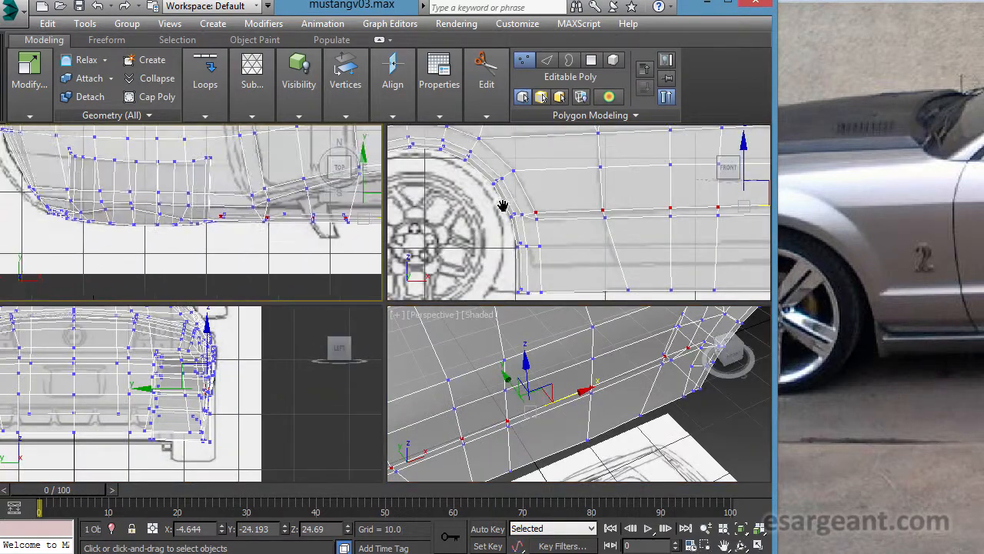
middle_click_drag(331, 210, 103, 198)
scroll(103, 198, "up", 2)
scroll(183, 209, "up", 2)
middle_click_drag(169, 198, 132, 210)
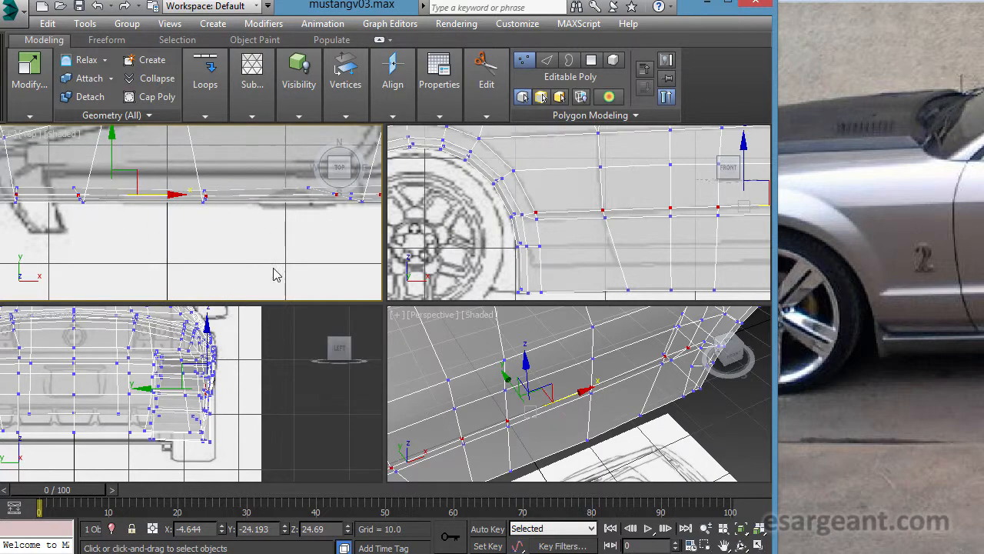
middle_click_drag(66, 375, 322, 356)
scroll(191, 386, "up", 4)
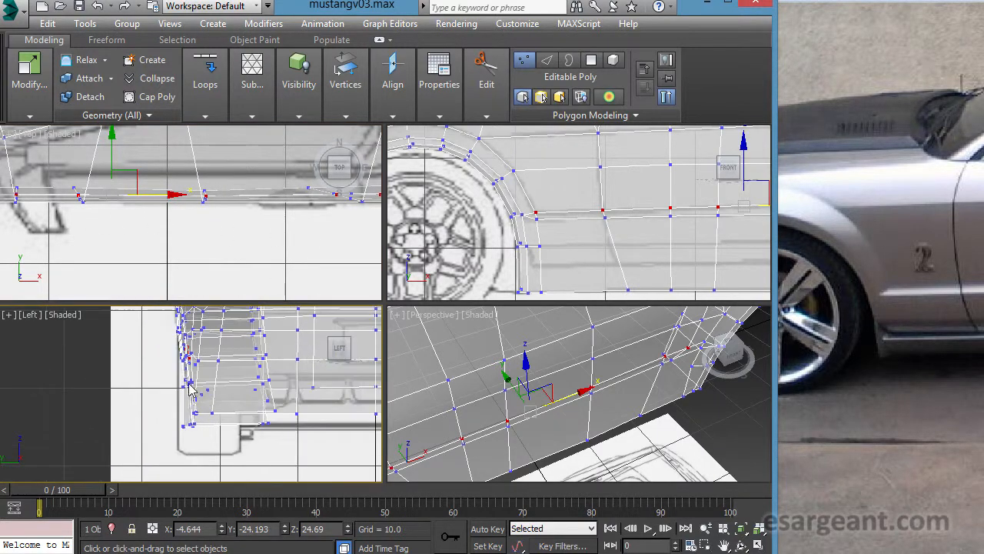
key("alt+w")
middle_click_drag(501, 233, 0, 336)
scroll(376, 395, "down", 2)
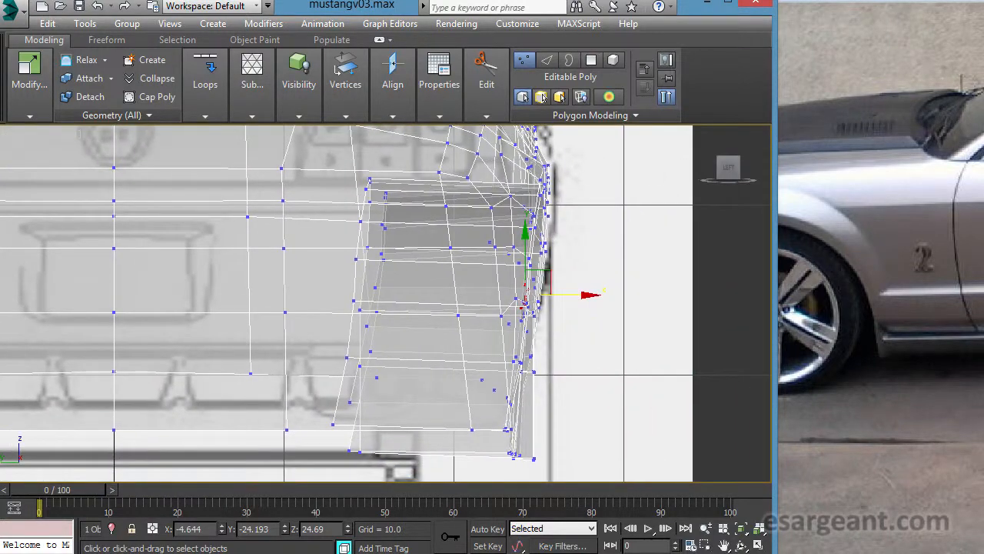
- Move the selected crease vertices inward along Y to about -23.52 to recess the body side
key("alt+w")
middle_click(433, 330)
key("alt+w")
middle_click_drag(432, 340, 343, 346)
middle_click_drag(267, 307, 283, 363, "alt")
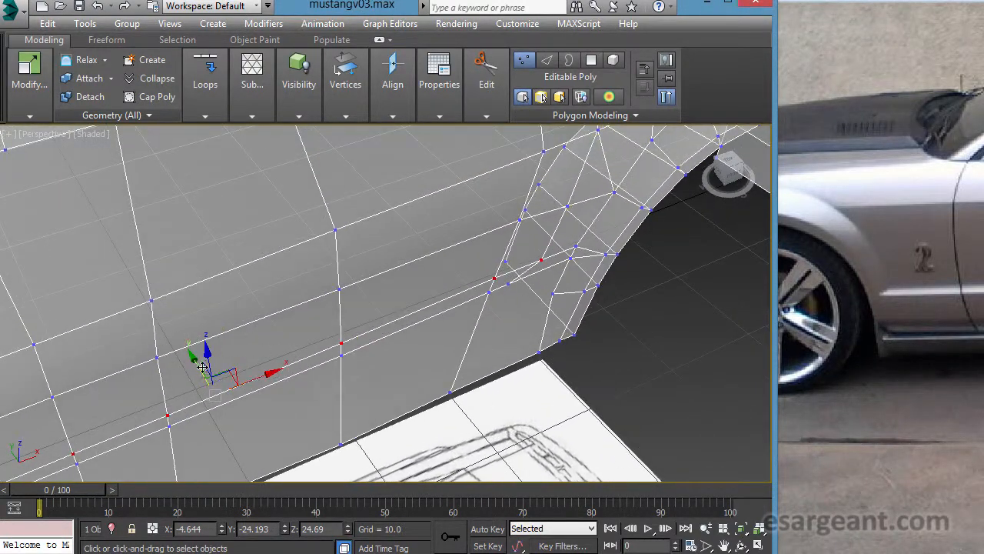
left_click_drag(203, 365, 199, 359)
middle_click_drag(289, 359, 313, 357, "alt")
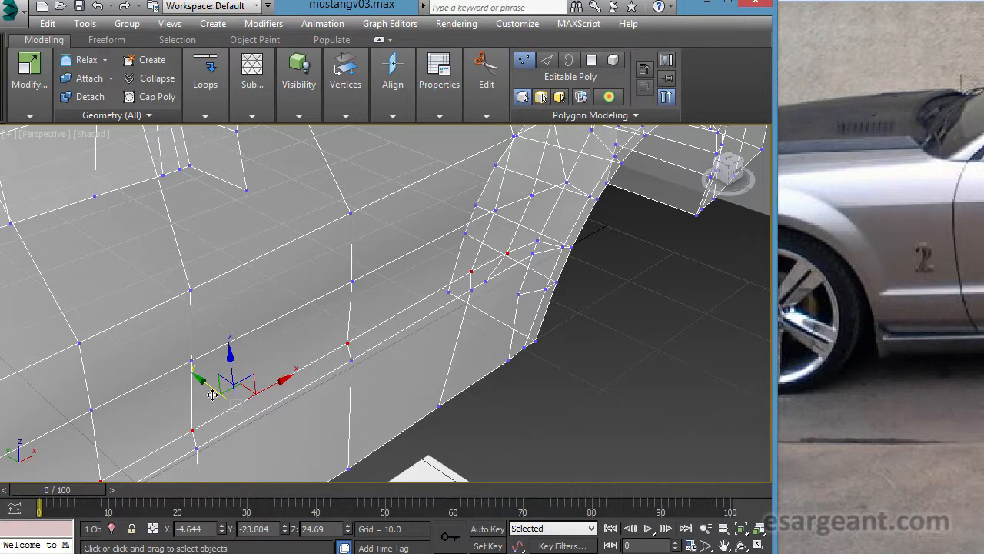
left_click_drag(211, 395, 211, 393)
- Compare the recessed crease with the reference photo and examine the whole body side with see-through display off and on
middle_click_drag(336, 369, 622, 402, "alt")
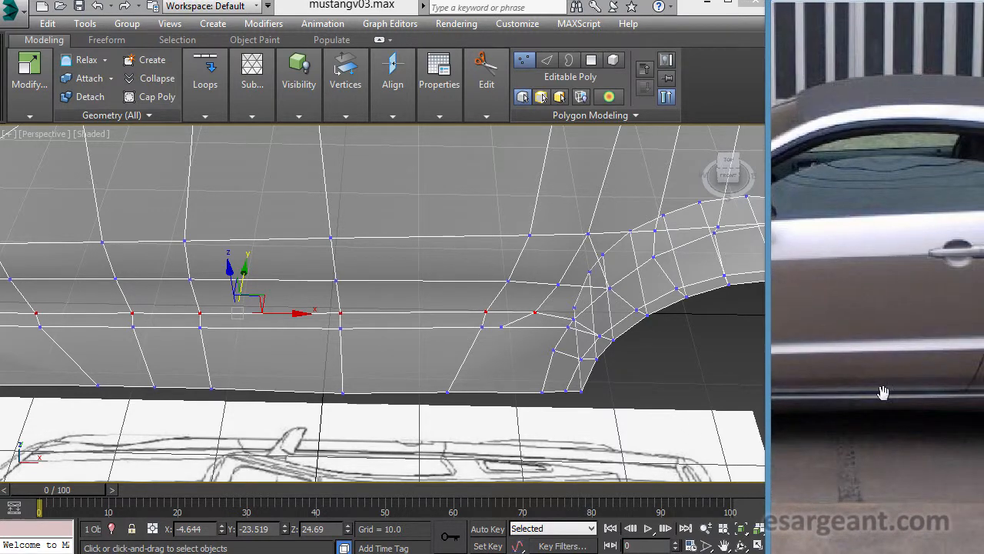
middle_click_drag(532, 330, 514, 264, "alt")
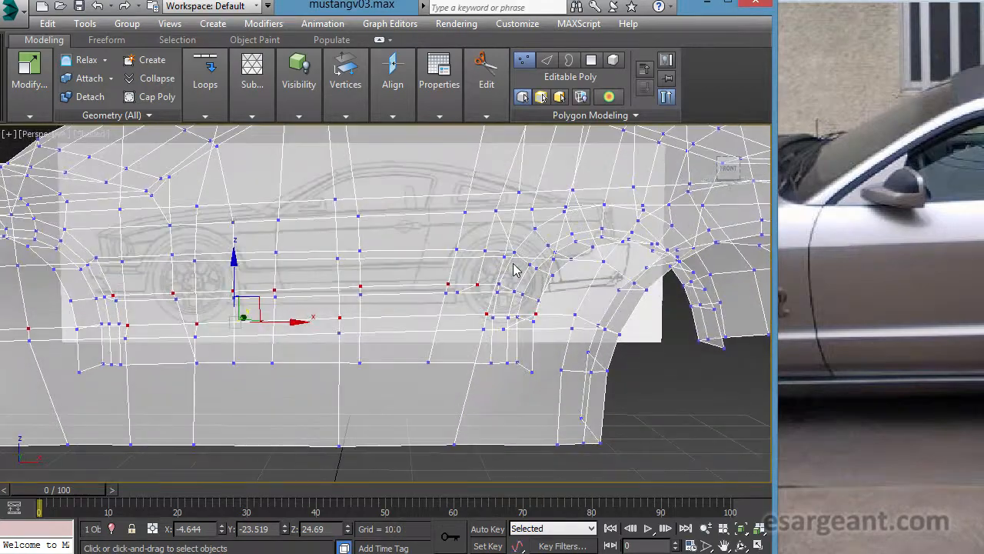
key("alt+w")
key("alt+w")
scroll(512, 338, "down", 4)
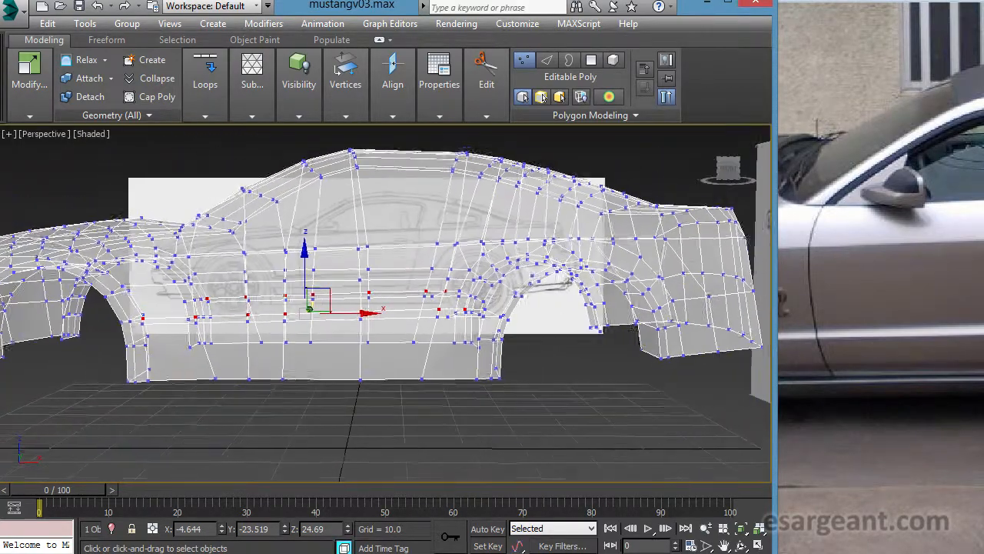
key("alt+x")
middle_click_drag(400, 310, 250, 283, "alt")
key("alt+w")
right_click(527, 239)
key("alt+w")
middle_click_drag(569, 249, 270, 242)
key("alt+x")
middle_click_drag(618, 326, 143, 321)
- Cut an edge from the body-line vertex ahead of the rear arch, across the middle horizontal edge, down to the crease
middle_click_drag(350, 296, 375, 392)
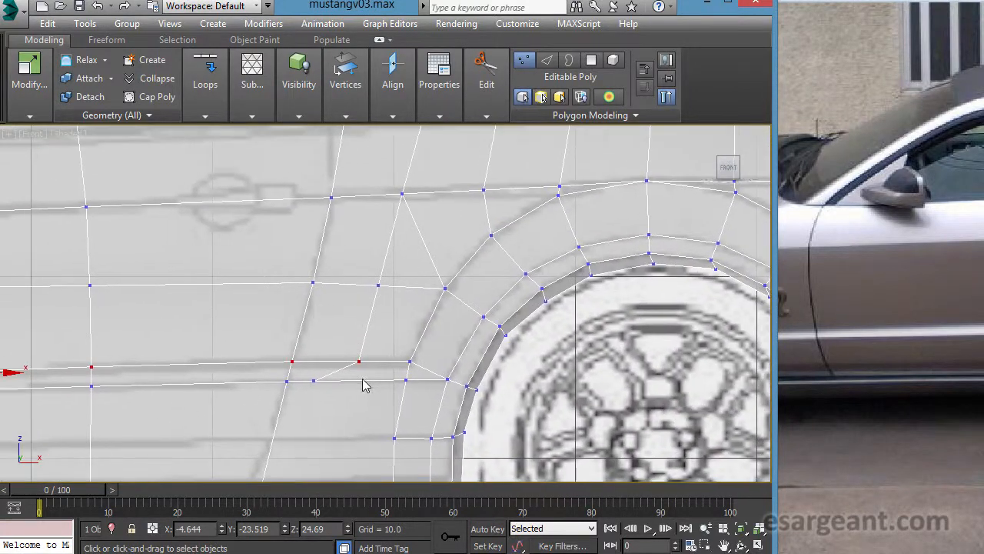
middle_click_drag(420, 359, 507, 402)
middle_click_drag(534, 296, 426, 269)
left_click(484, 94)
left_click(401, 152)
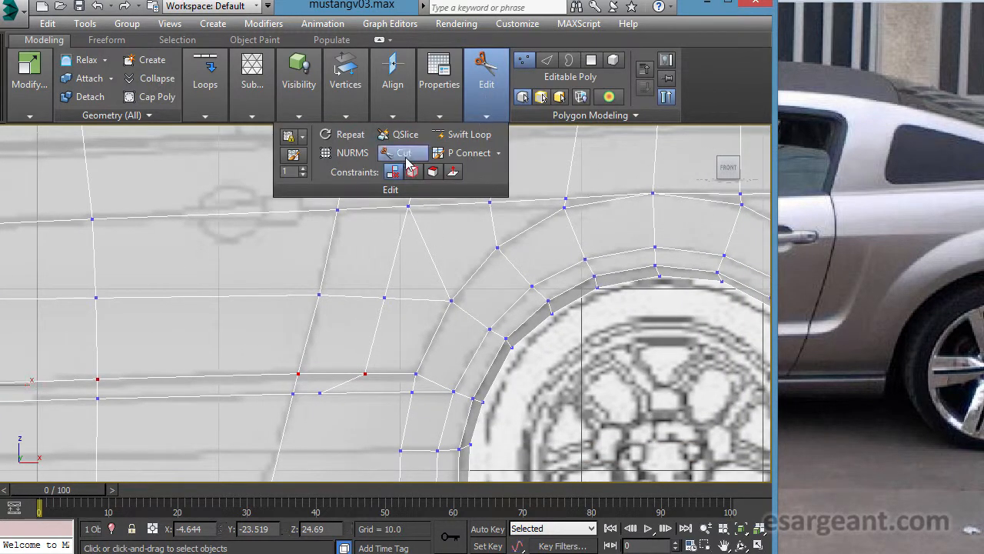
left_click(408, 206)
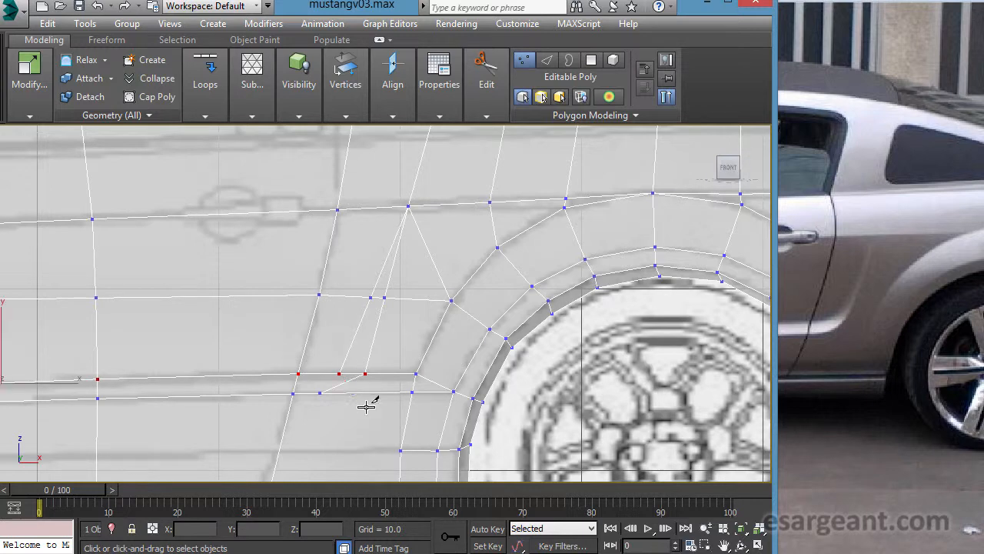
- Cut a short edge from the crease just behind the door seam down to the vertex where the diagonal meets the lower edge
middle_click_drag(404, 405, 428, 336)
scroll(429, 336, "up", 1)
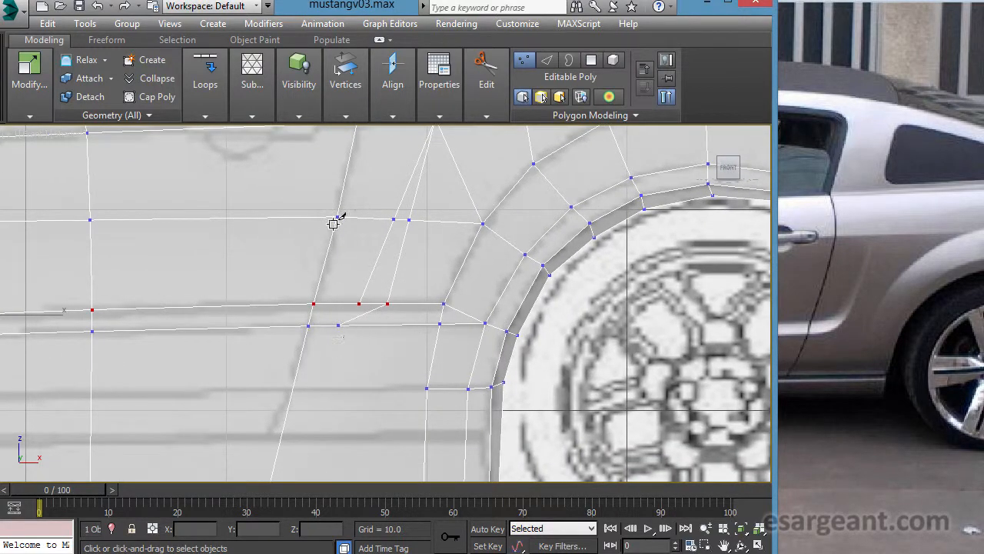
middle_click_drag(402, 306, 372, 337)
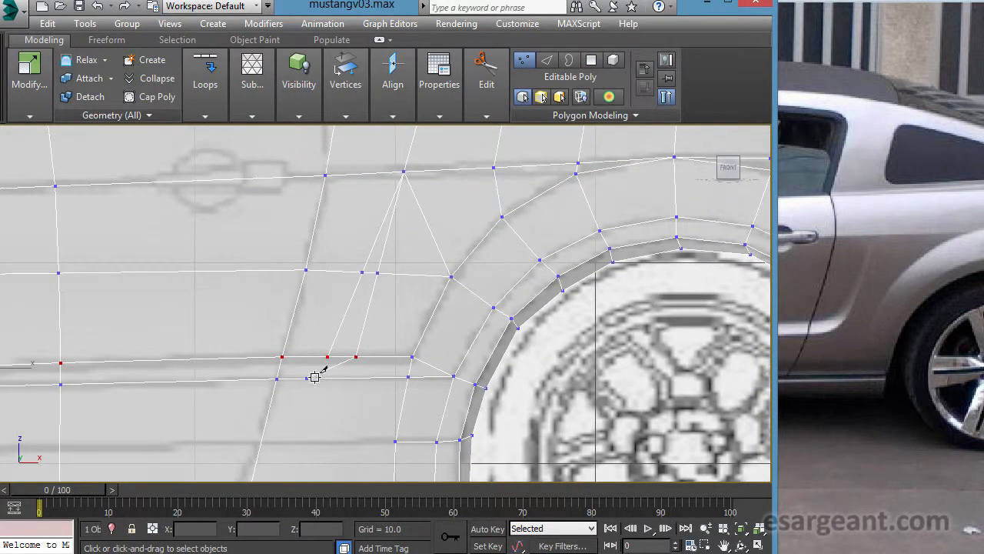
middle_click_drag(386, 355, 425, 264)
scroll(335, 268, "up", 1)
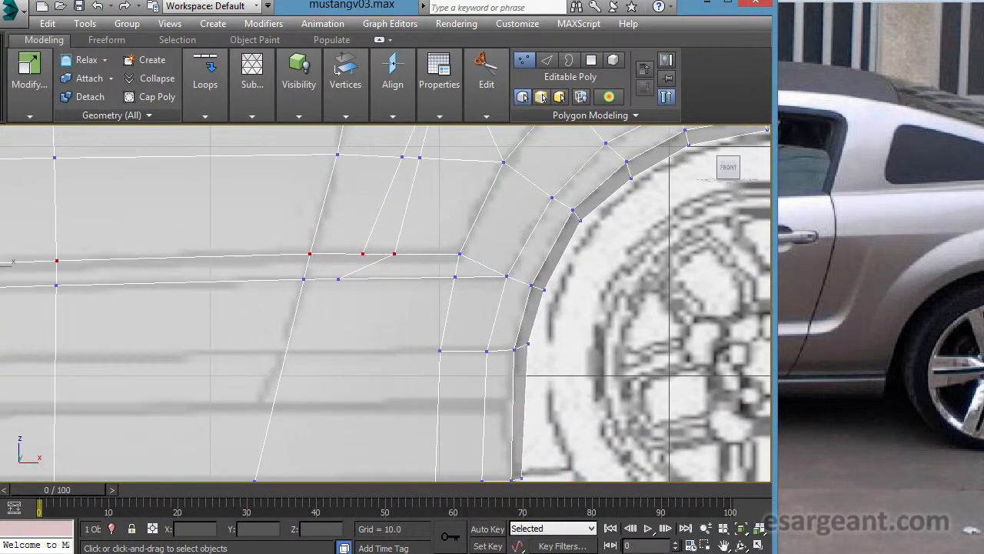
left_click(343, 254)
left_click(339, 279)
right_click(402, 325)
middle_click_drag(432, 289, 389, 279)
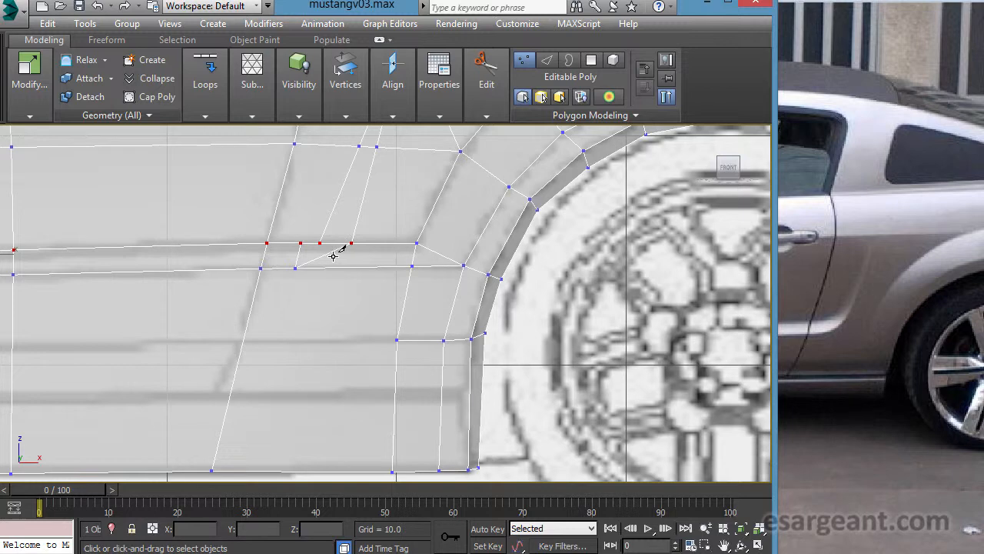
right_click(383, 299)
- Connect the new cut's lower vertex to the diagonal edge with a short cut, and raise that vertex slightly above the crease
middle_click_drag(356, 287, 415, 310)
scroll(416, 309, "up", 3)
middle_click_drag(405, 261, 403, 276)
scroll(401, 265, "up", 1)
middle_click_drag(426, 241, 416, 280)
left_click_drag(361, 287, 370, 259)
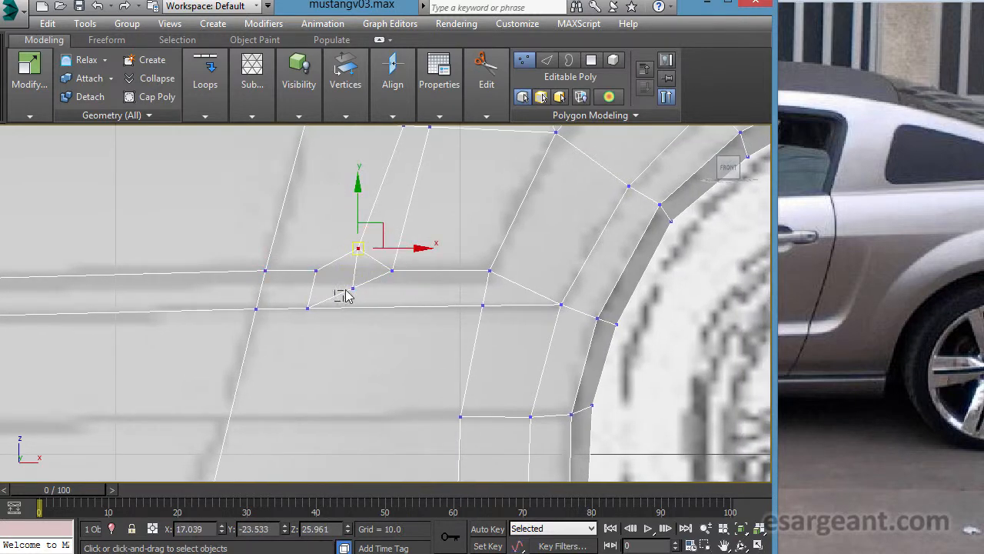
- Slide the vertex in the middle of the diagonal edge rearward and target-weld it to the crease vertex at the diagonal's upper end
left_click(355, 286)
left_click_drag(365, 300, 374, 297)
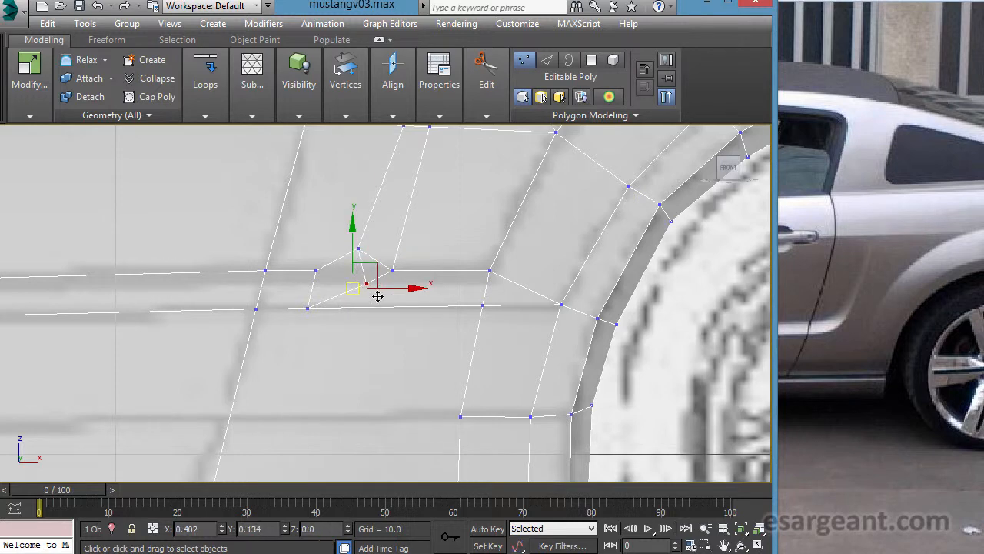
mouse_move(378, 295)
left_mouse_down()
mouse_move(397, 287)
mouse_move(386, 299)
left_mouse_up()
left_click(479, 98)
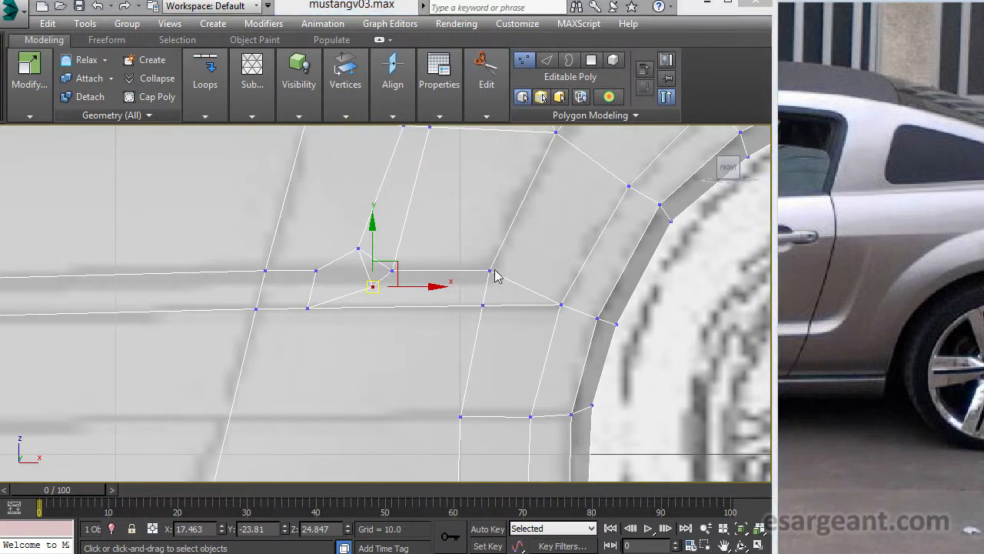
left_click(345, 83)
left_click(335, 172)
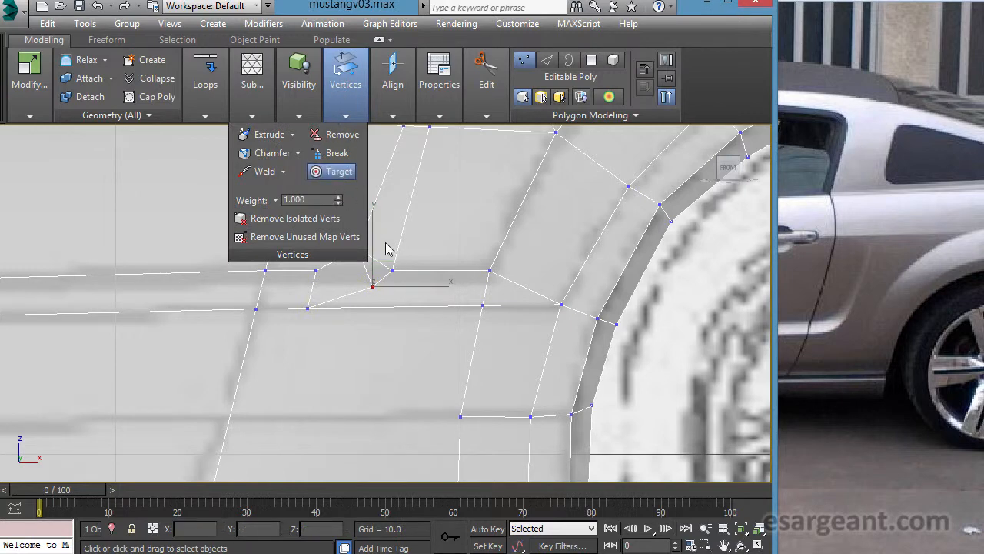
left_click(393, 271)
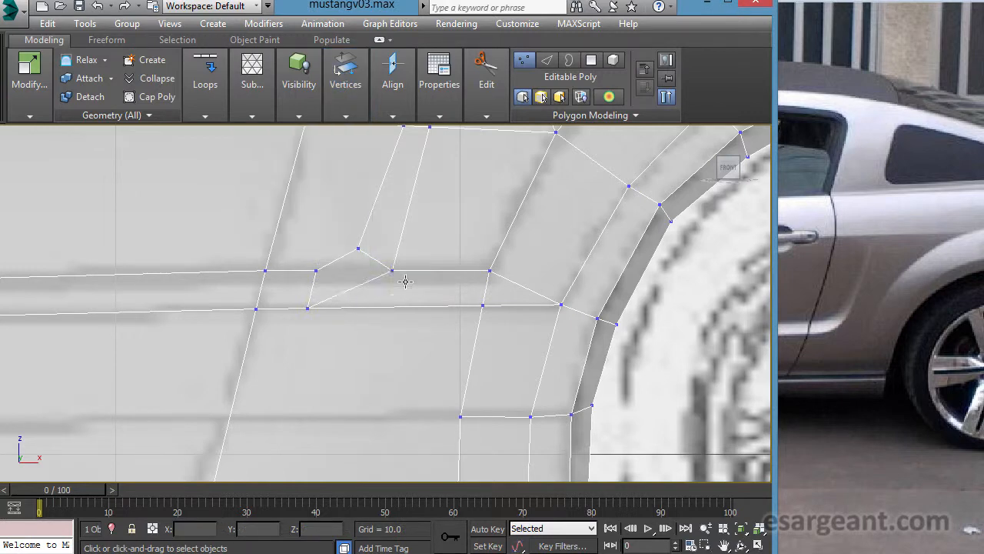
- Cut an edge from the door-seam vertex above the crease, down through the short slanted edge to the diagonal edge
middle_click_drag(373, 218, 395, 301)
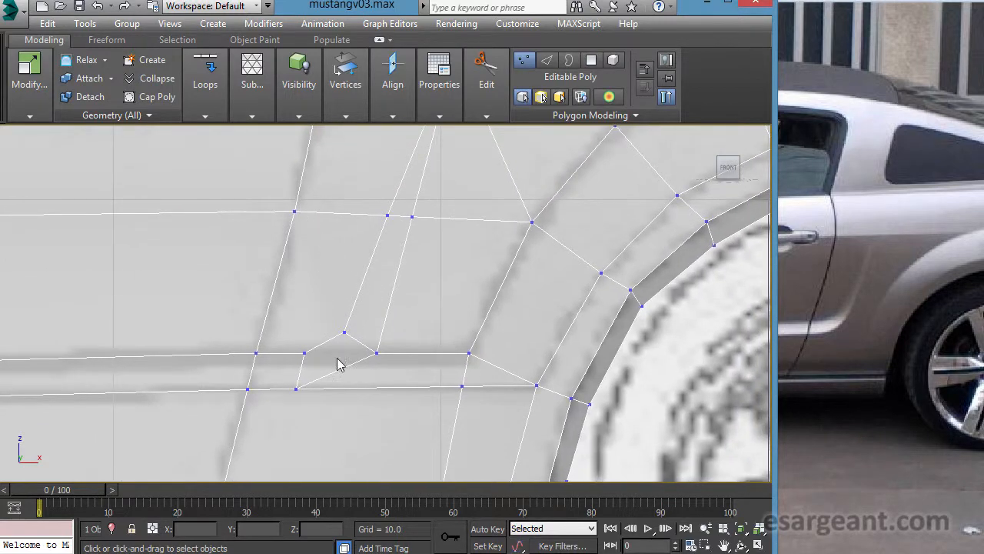
middle_click_drag(383, 303, 389, 380)
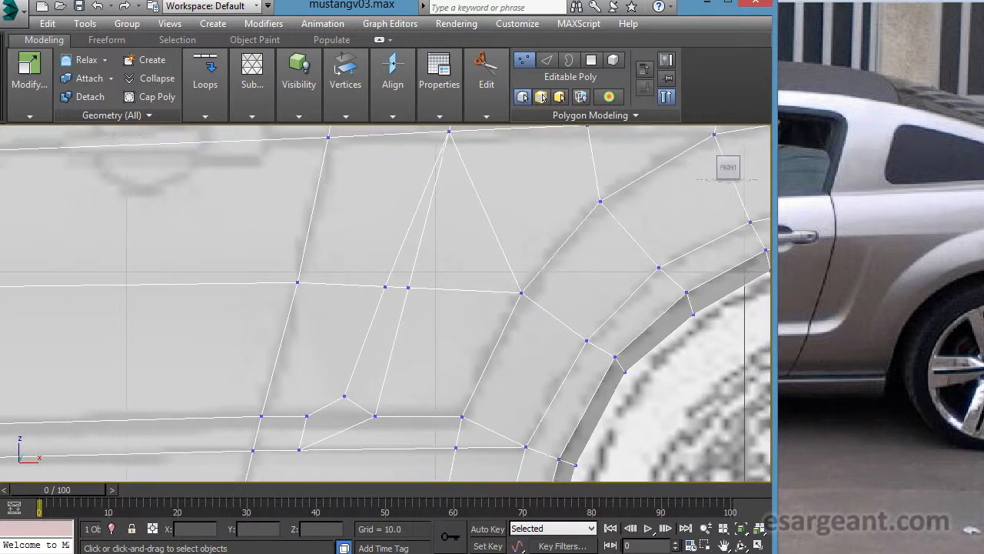
middle_click_drag(499, 304, 549, 259)
left_click(485, 87)
left_click(400, 153)
left_click(348, 237)
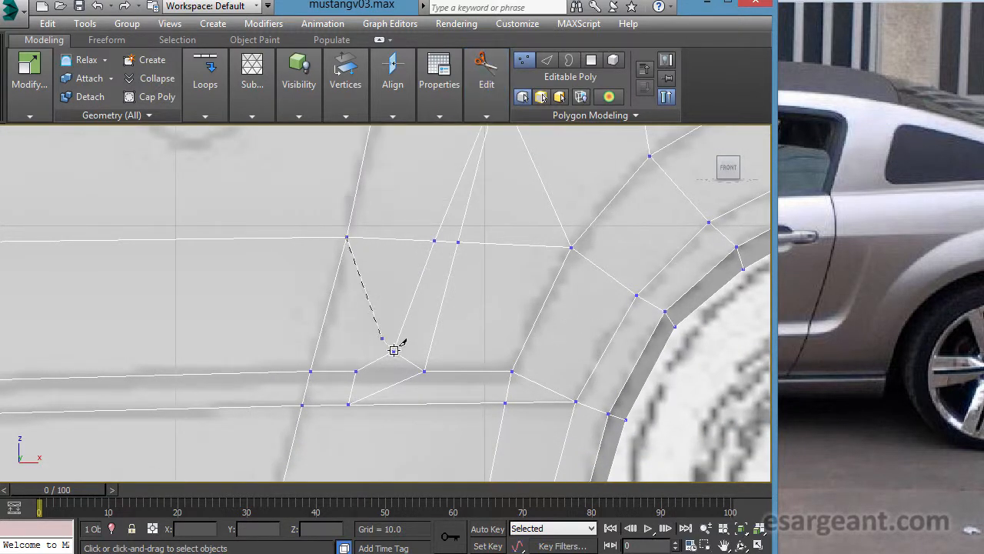
left_click(382, 389)
middle_click_drag(428, 357, 405, 276)
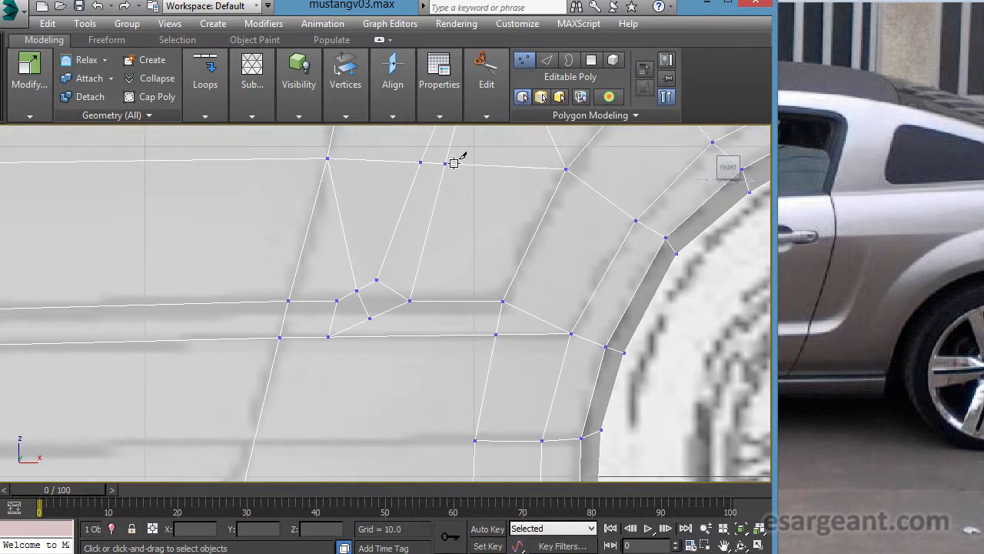
mouse_move(324, 113)
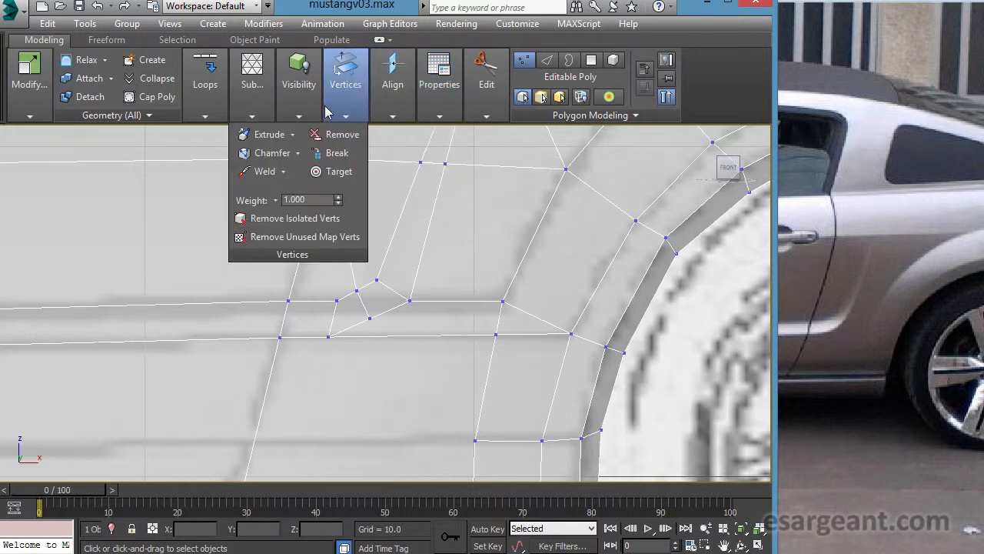
left_click(526, 64)
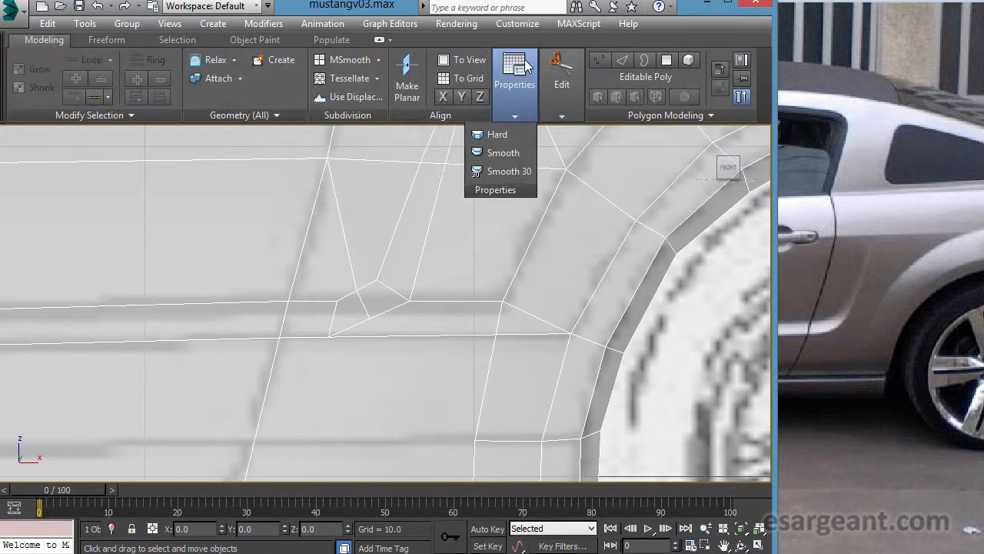
left_click(598, 60)
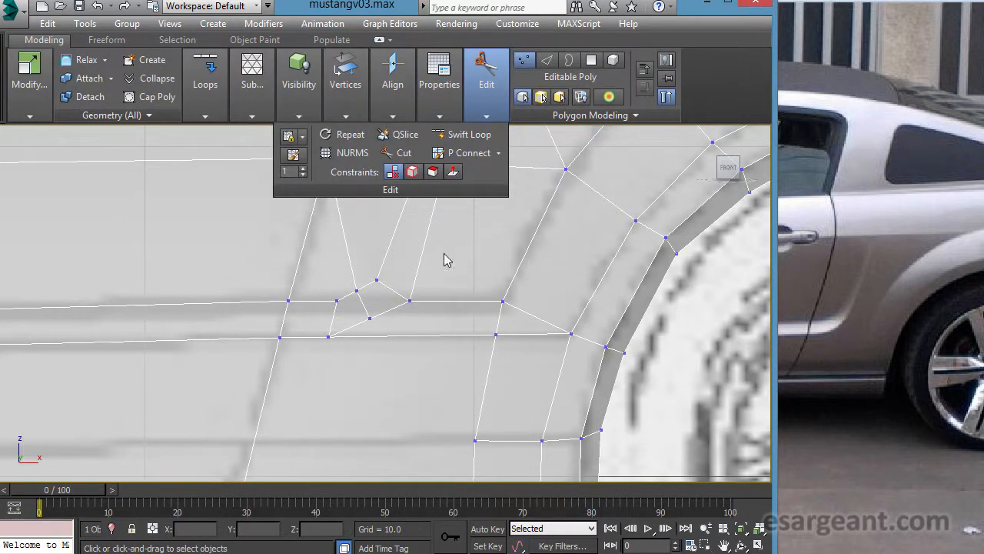
right_click(423, 268)
left_click(403, 286)
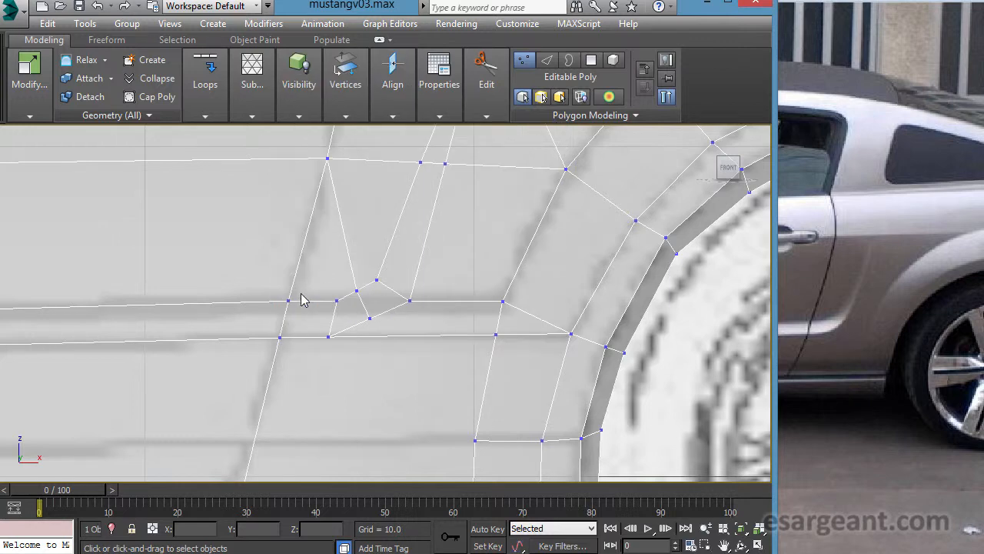
- Nudge the new cut's vertex on the slanted edge and move its lower vertex on the diagonal slightly down and rearward
left_click(357, 289)
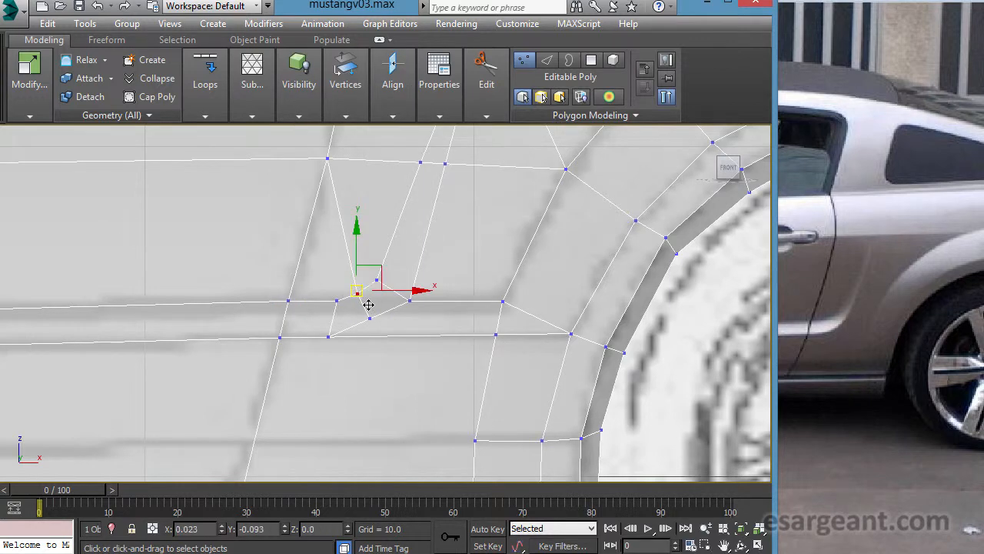
scroll(385, 235, "up", 3)
left_click_drag(378, 251, 393, 275)
left_click(313, 303)
left_click_drag(324, 313, 388, 343)
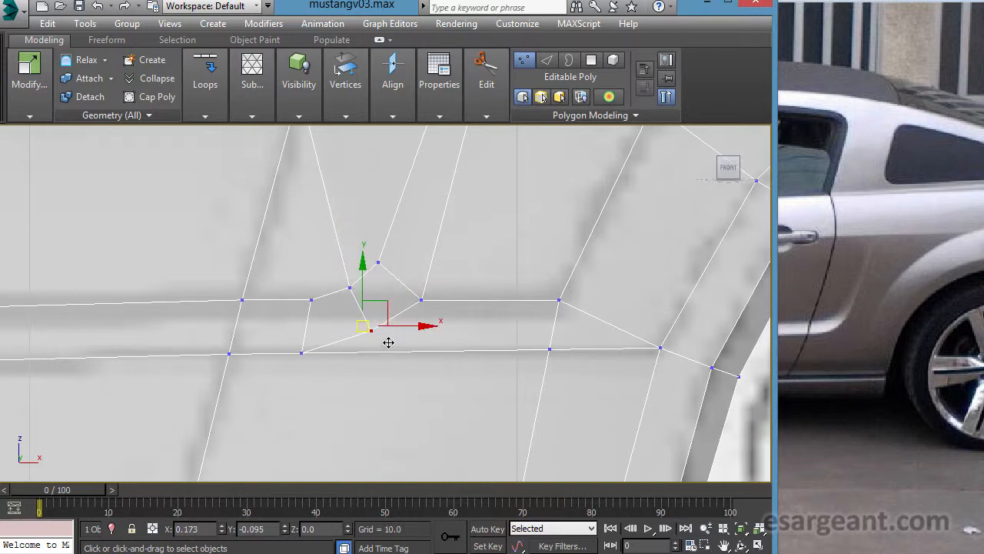
- Examine the rerouted crease edges ahead of the rear wheel arch from several angles, in shaded and see-through display
key("alt+w")
key("alt+w")
middle_click_drag(483, 363, 424, 372, "alt")
scroll(424, 372, "up", 1)
key("alt+x")
scroll(438, 371, "up", 8)
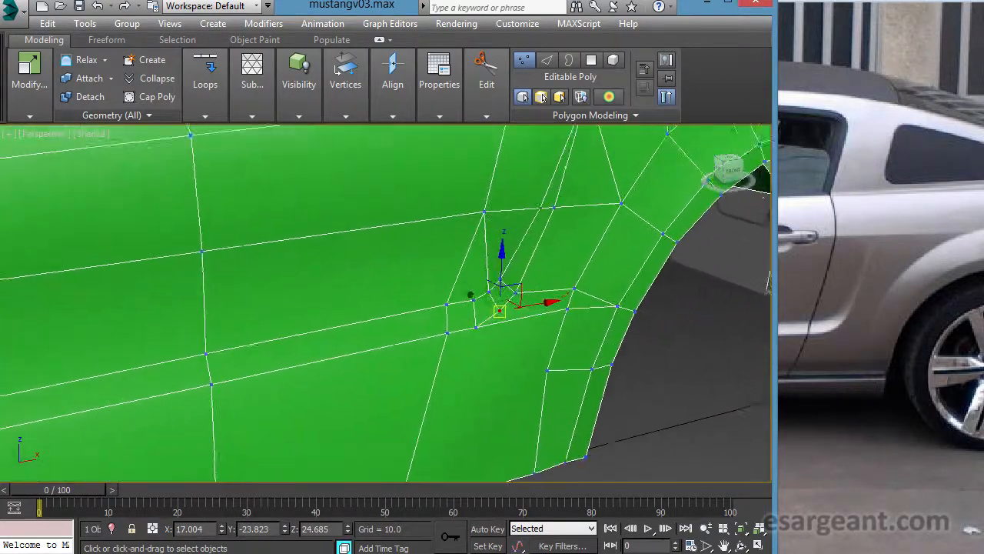
middle_click_drag(478, 359, 528, 360, "alt")
middle_click_drag(495, 375, 425, 369, "alt")
middle_click_drag(529, 387, 449, 397)
middle_click_drag(449, 397, 435, 354, "alt")
key("alt+w")
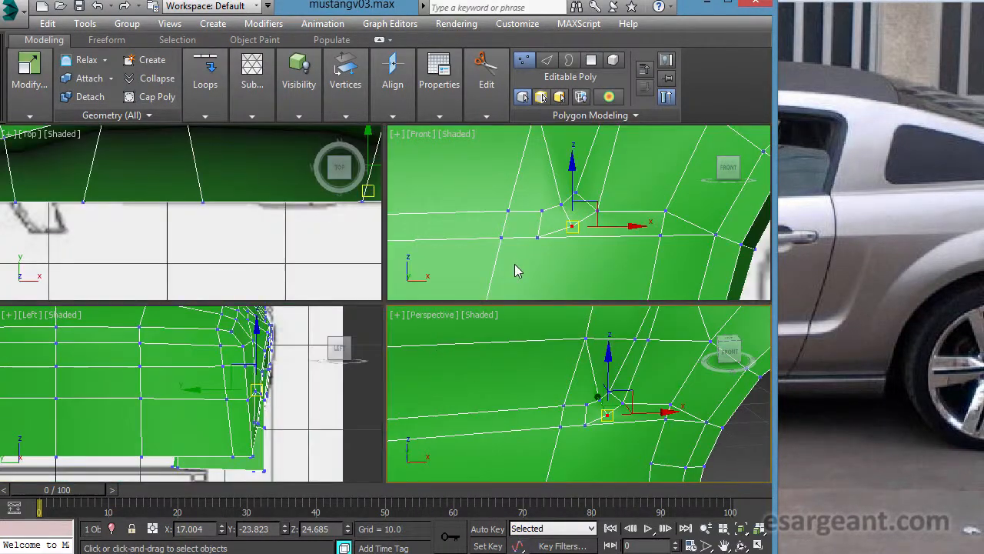
- Compare the body-side mesh with the side blueprint and reference photo, from the rear wheel arch to the front wheel arch
key("alt+x")
key("alt+w")
scroll(527, 310, "up", 3)
scroll(237, 326, "down", 1)
middle_click_drag(237, 326, 287, 362)
scroll(436, 291, "down", 3)
scroll(551, 292, "up", 1)
scroll(307, 346, "up", 1)
scroll(288, 362, "up", 2)
middle_click_drag(395, 352, 303, 405)
scroll(303, 405, "up", 1)
scroll(399, 323, "up", 1)
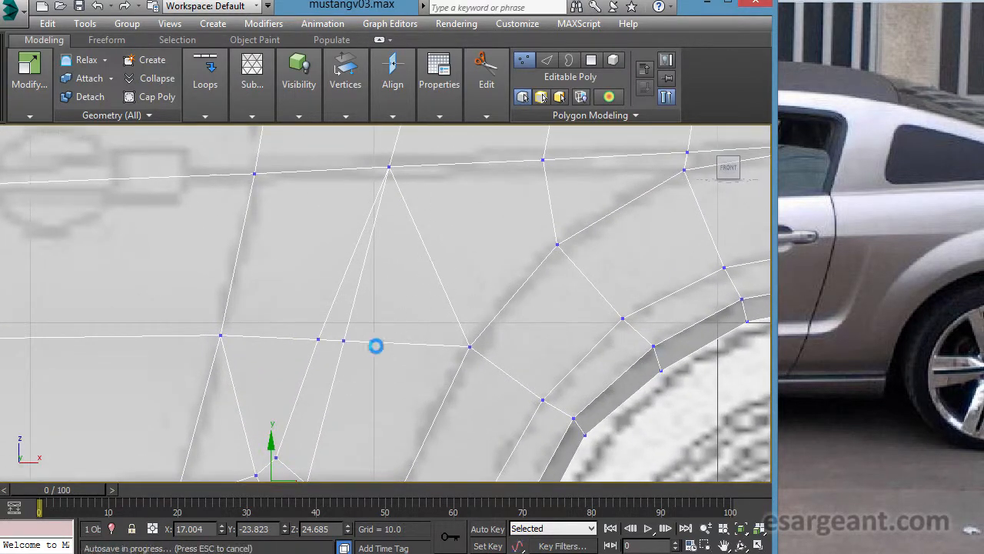
middle_click_drag(317, 321, 390, 353)
middle_click_drag(460, 398, 390, 394)
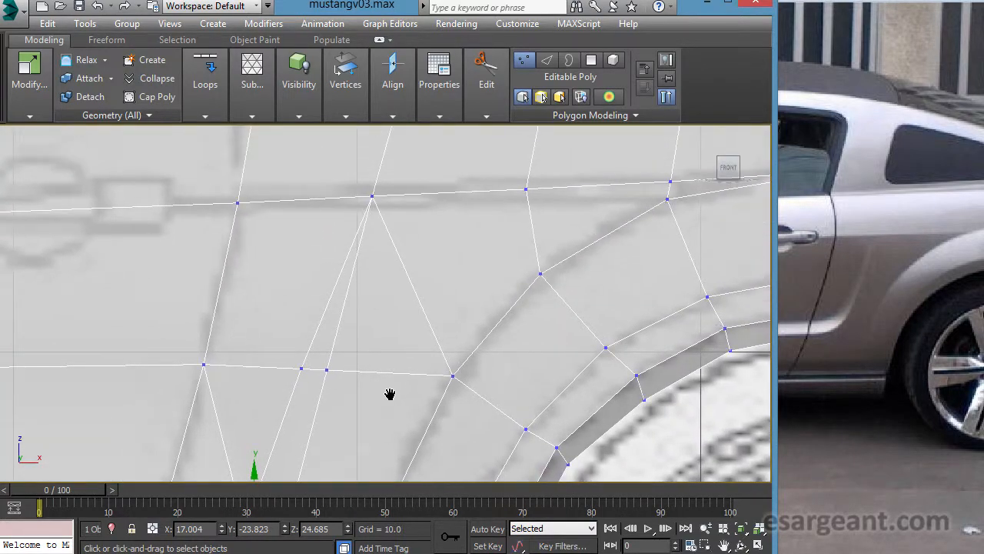
scroll(422, 286, "down", 4)
middle_click_drag(376, 323, 613, 253)
middle_click_drag(369, 294, 464, 282)
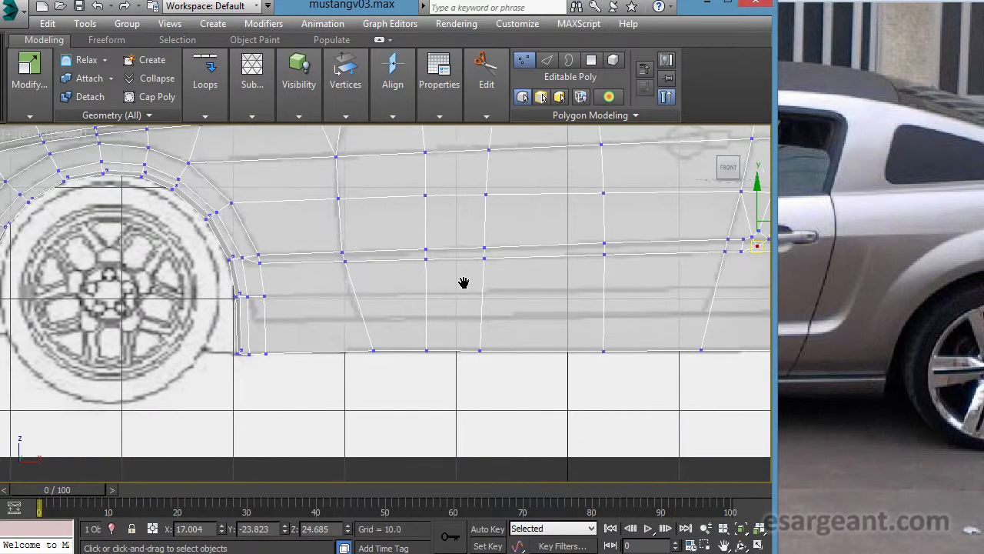
scroll(323, 301, "up", 5)
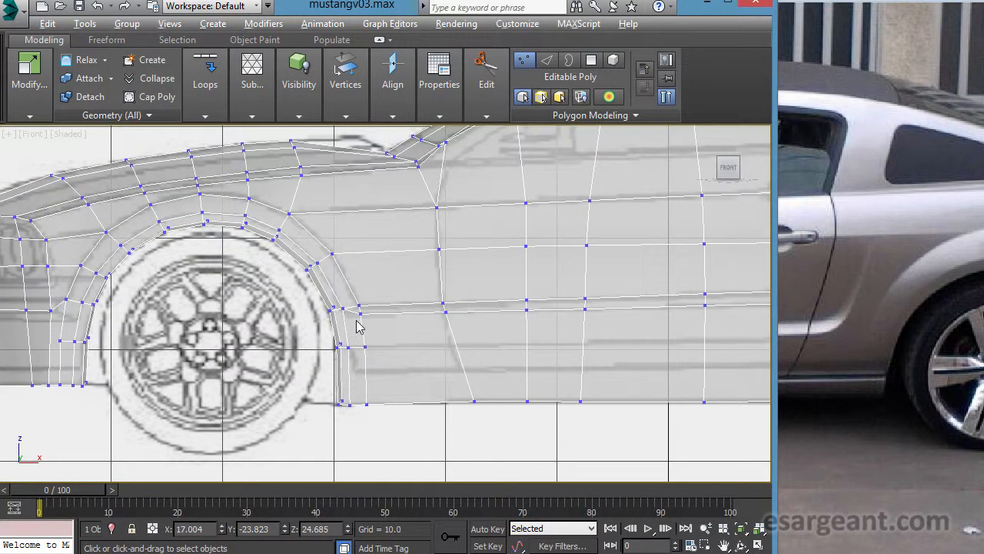
scroll(340, 307, "up", 1)
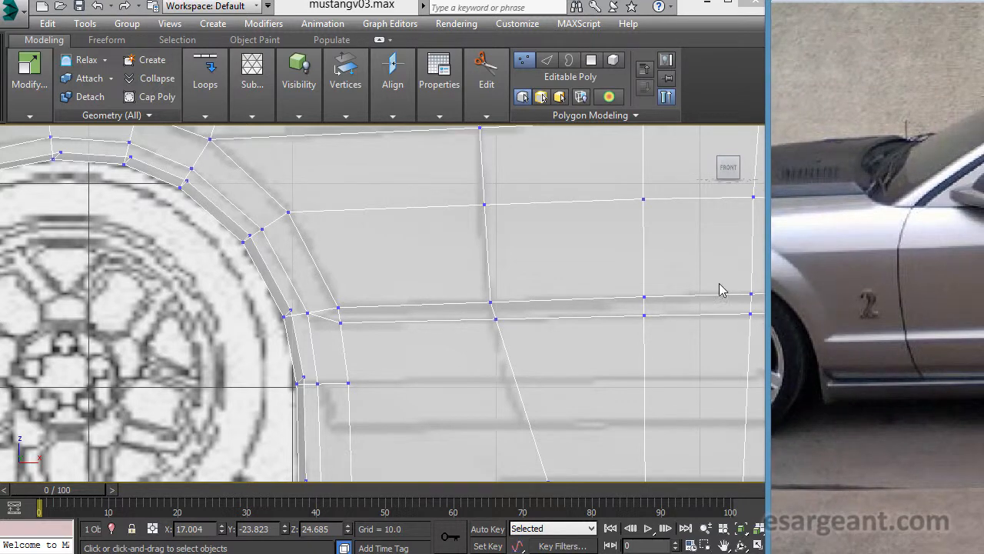
right_click(309, 301)
left_click(311, 301)
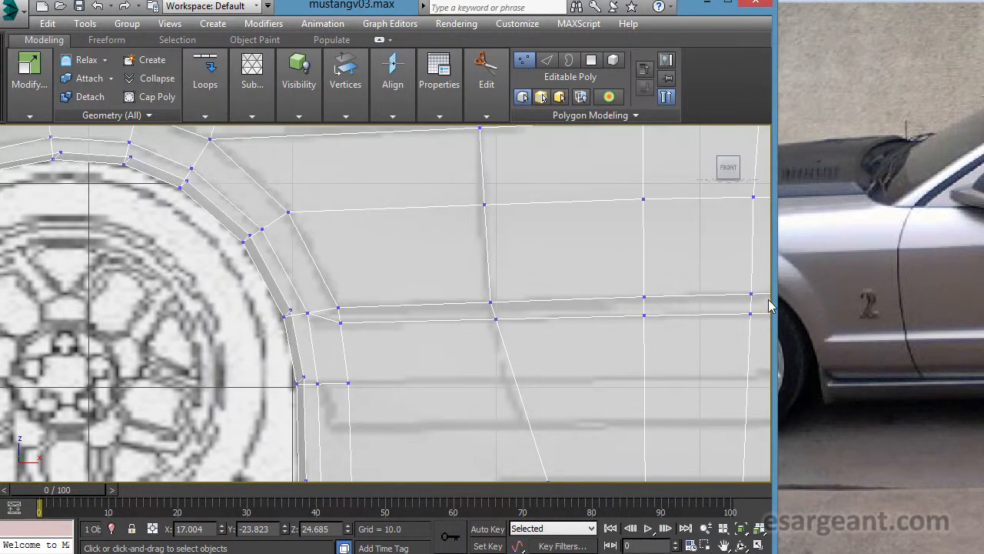
- Move the upper rear flare vertex of the front wheel arch inward along Y to -24.043
key("alt+w")
key("alt+w")
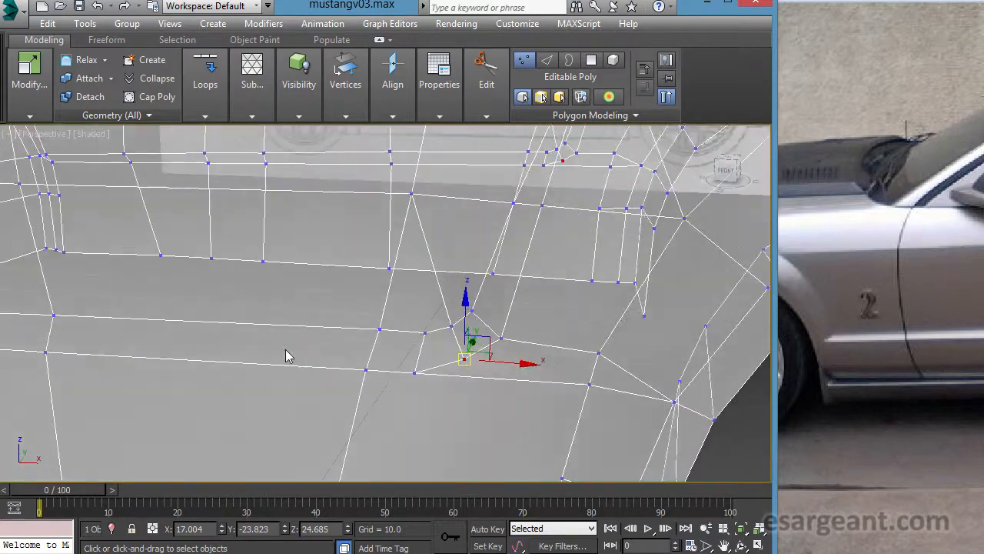
scroll(513, 358, "up", 6)
middle_click_drag(565, 370, 357, 367, "alt")
left_click(323, 268)
middle_click_drag(329, 318, 305, 325, "alt")
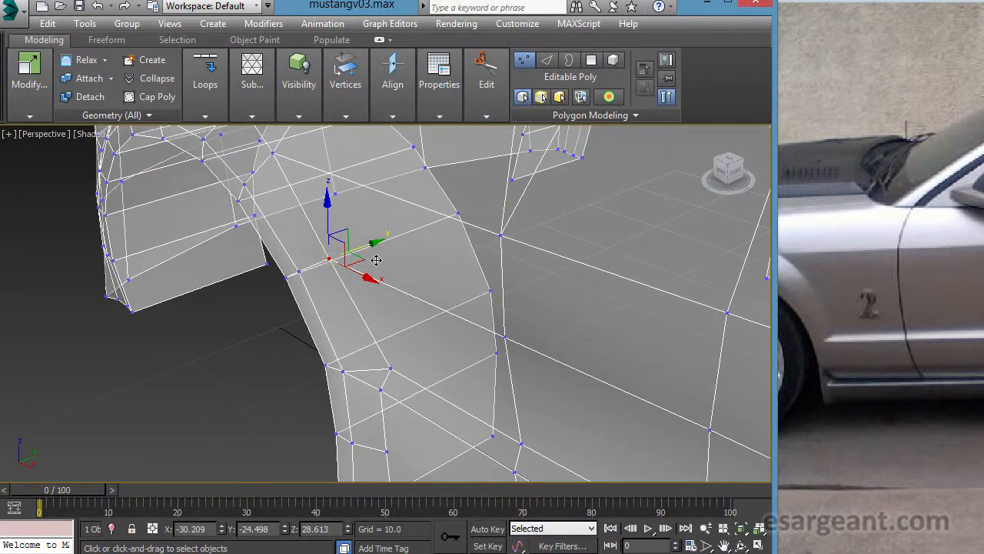
left_click_drag(378, 259, 384, 255)
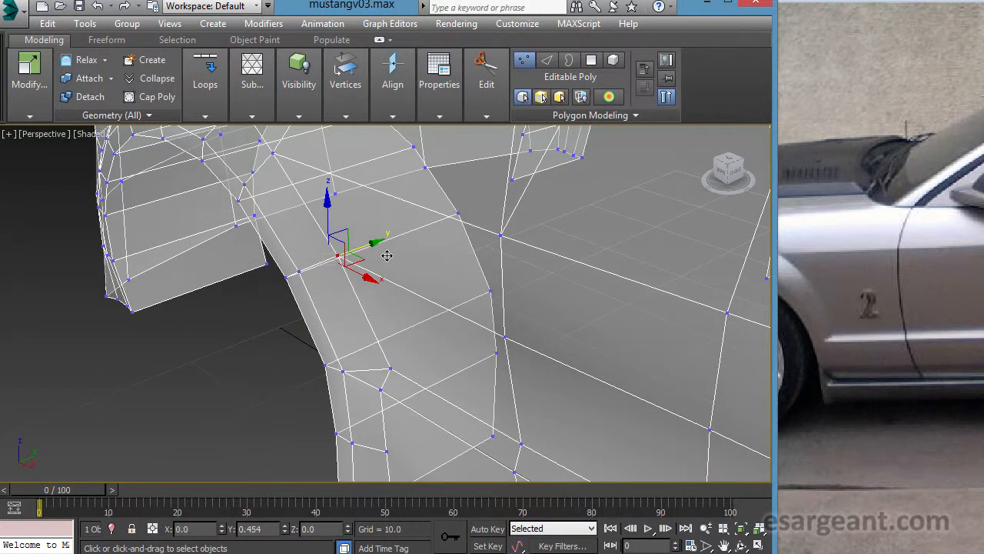
middle_click_drag(377, 266, 393, 346, "alt")
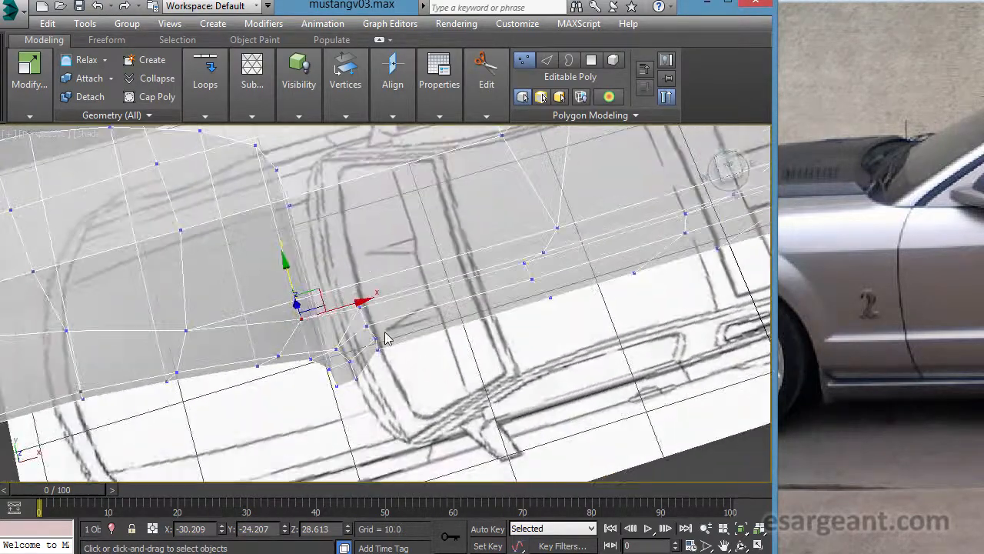
left_click_drag(301, 277, 299, 274)
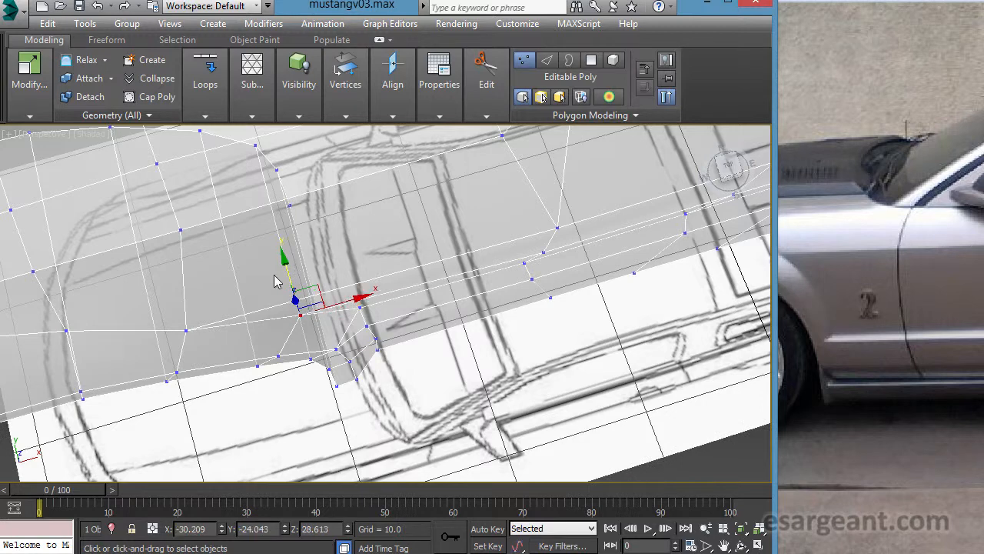
- Move the next flare vertex higher up the front wheel arch inward along Y to -24.149
left_click(187, 331)
key("alt+w")
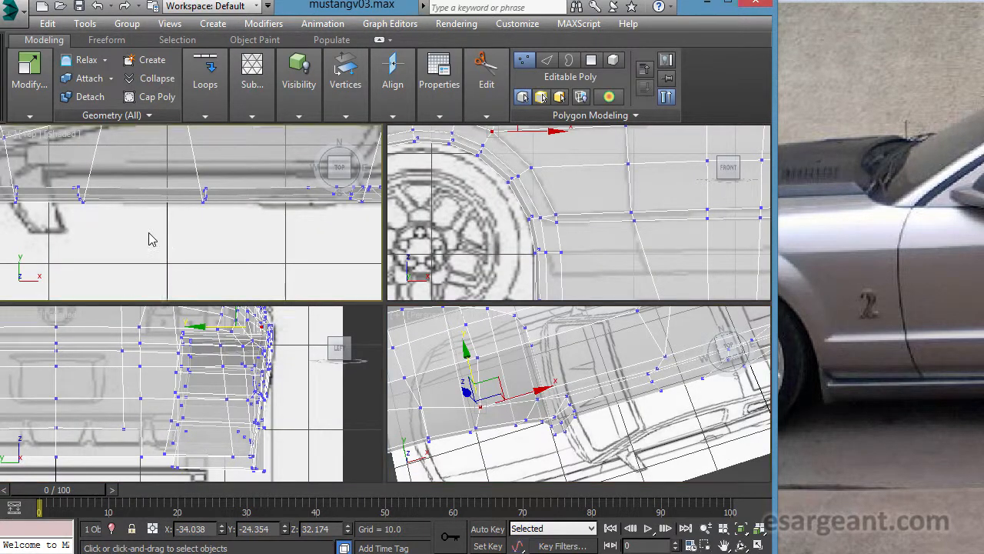
middle_click_drag(152, 238, 551, 284)
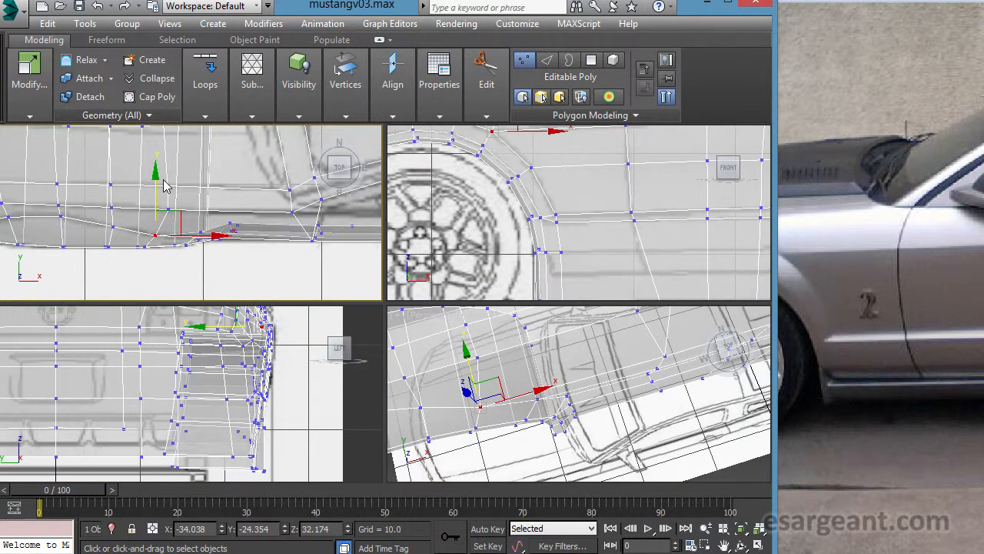
left_click_drag(165, 190, 168, 189)
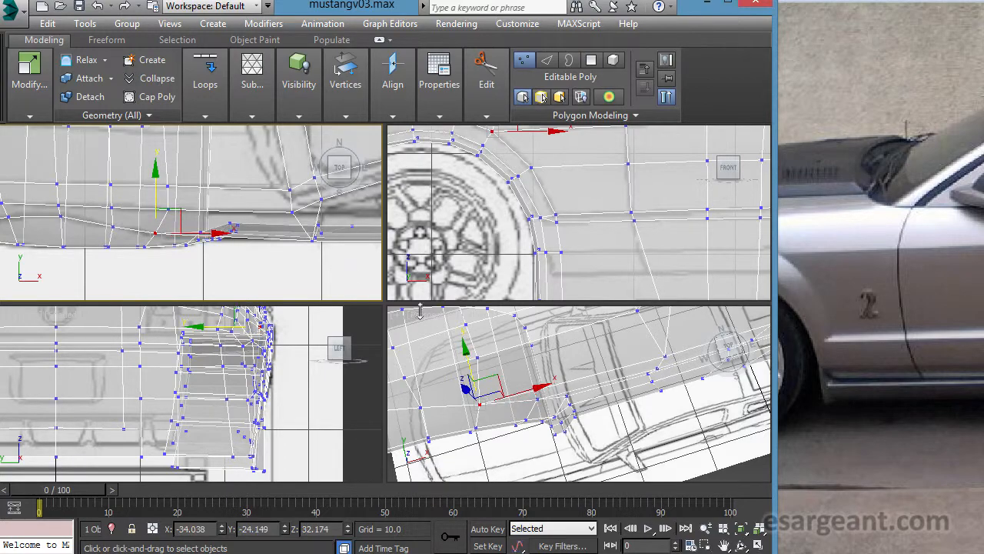
- Shift the vertex where the upper crease edge meets the front wheel arch flare slightly outward along Y
middle_click(431, 354)
key("alt+w")
middle_click_drag(430, 352, 326, 288, "alt")
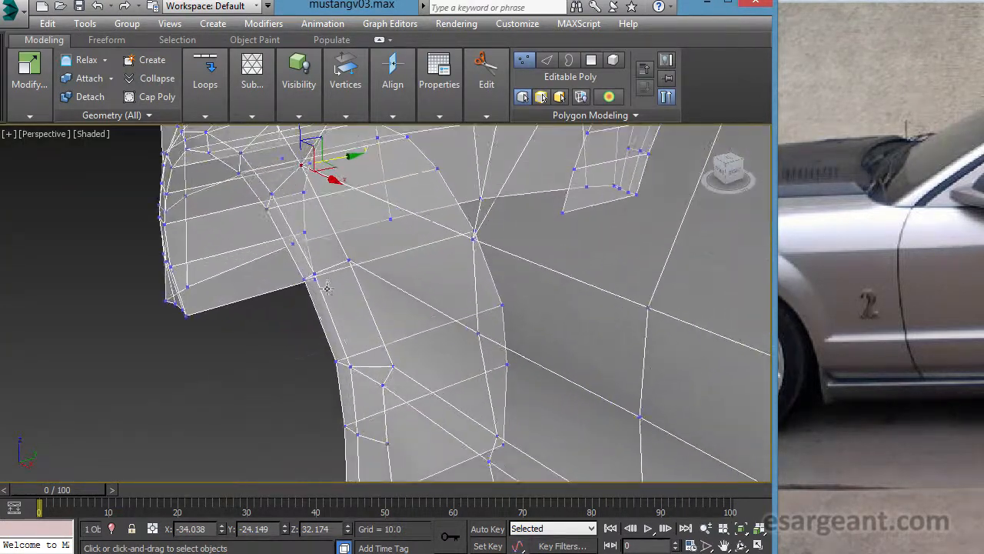
left_click(394, 367)
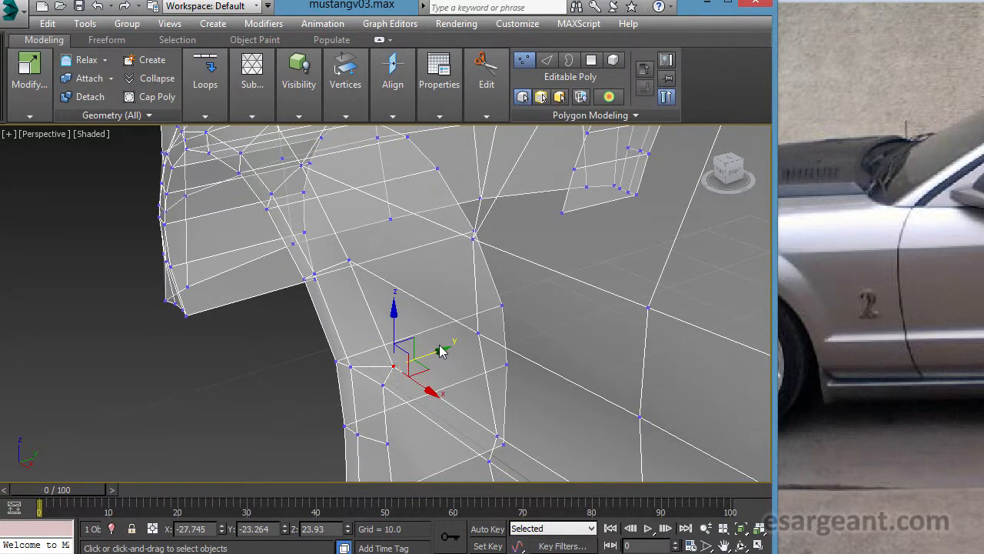
left_click_drag(448, 360, 443, 360)
middle_click_drag(412, 364, 232, 341, "alt")
- Examine the crease along the door and lower body side in perspective and against the side blueprint
scroll(331, 391, "down", 4)
scroll(501, 351, "down", 2)
scroll(378, 381, "up", 6)
scroll(380, 378, "down", 2)
scroll(232, 341, "down", 8)
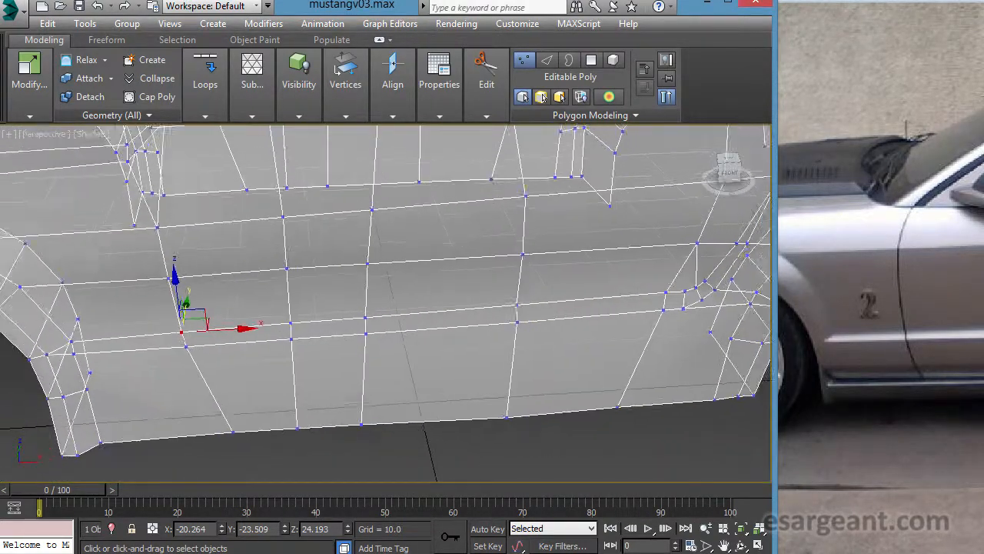
middle_click_drag(433, 316, 529, 271, "alt")
key("alt+w")
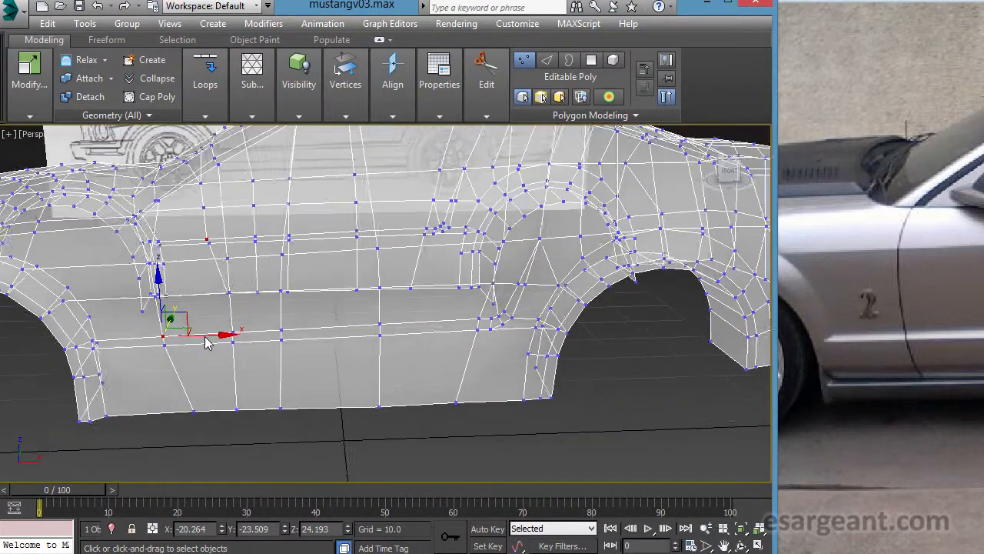
key("alt+w")
middle_click_drag(512, 323, 136, 345)
scroll(409, 360, "down", 1)
middle_click_drag(409, 360, 258, 363)
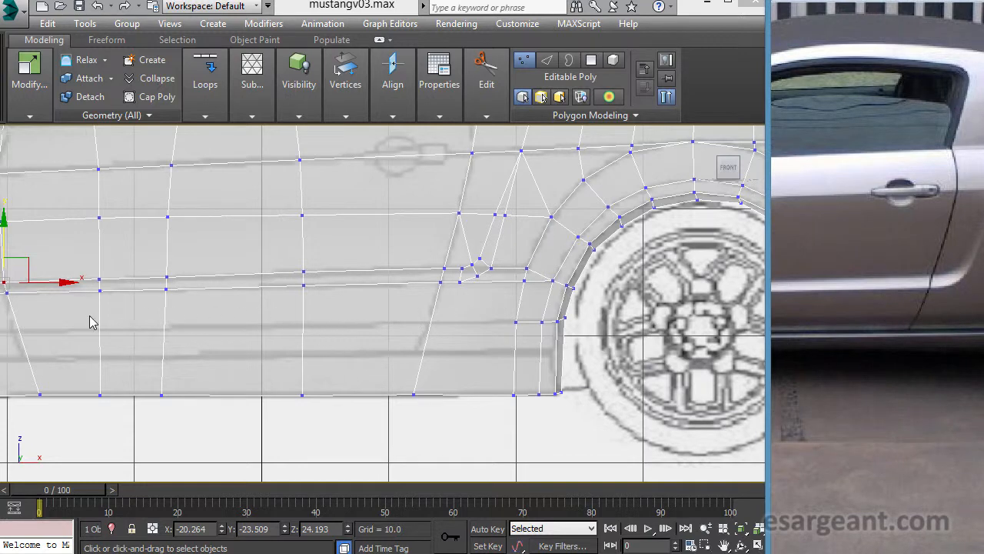
- Cut a lengthwise edge below the crease from the rear wheel arch flare to the front one, following the blueprint's upper sill line
left_click(493, 116)
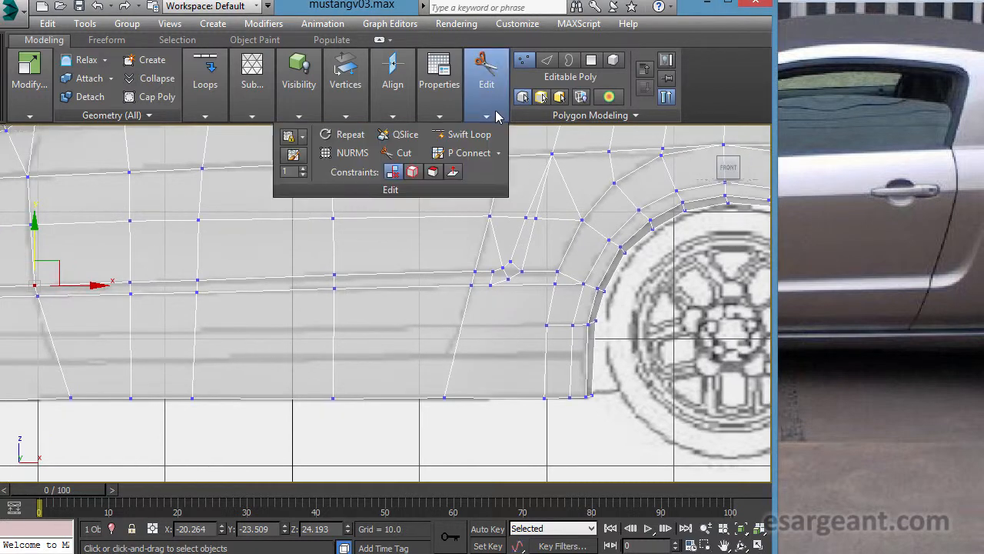
left_click(401, 153)
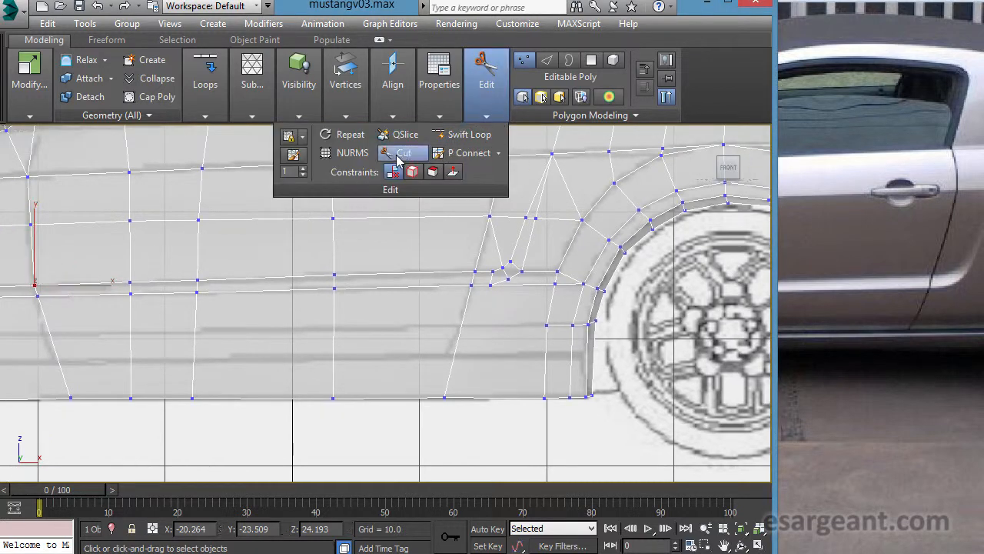
left_click(555, 335)
middle_click_drag(266, 344, 463, 310)
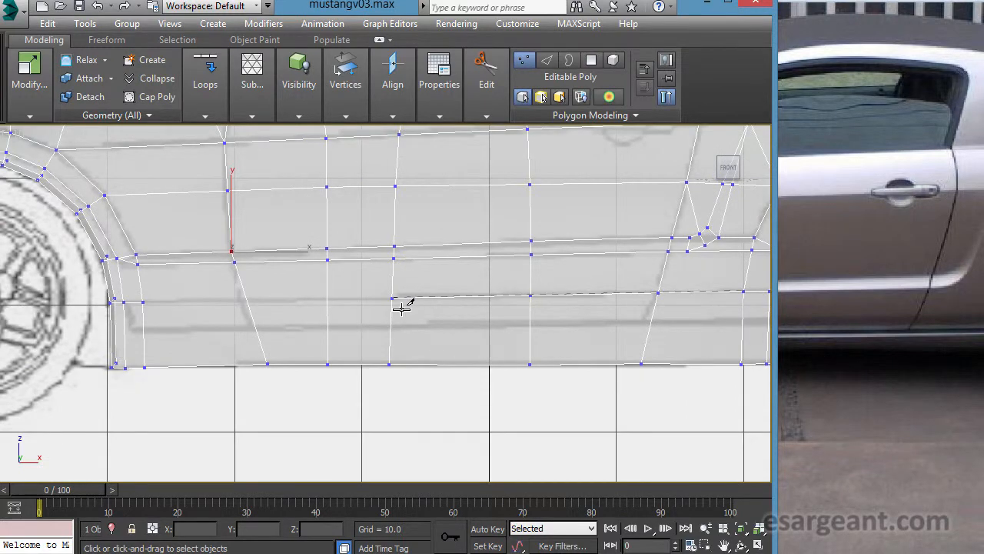
middle_click_drag(213, 316, 339, 304)
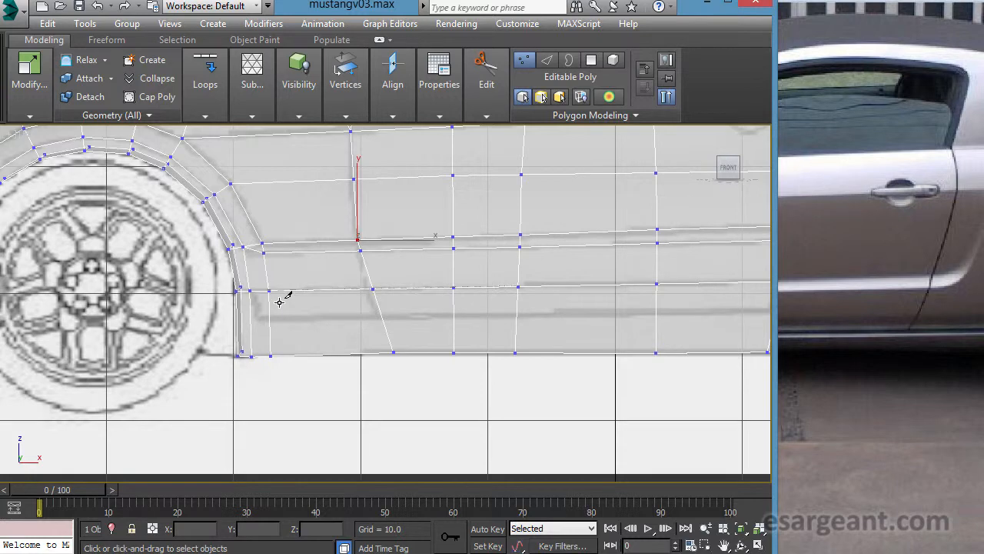
- Cut a second lengthwise edge along the blueprint's lower sill line, from the rear wheel arch lip to the front arch's flare edge
middle_click_drag(503, 358, 251, 381)
scroll(314, 373, "down", 1)
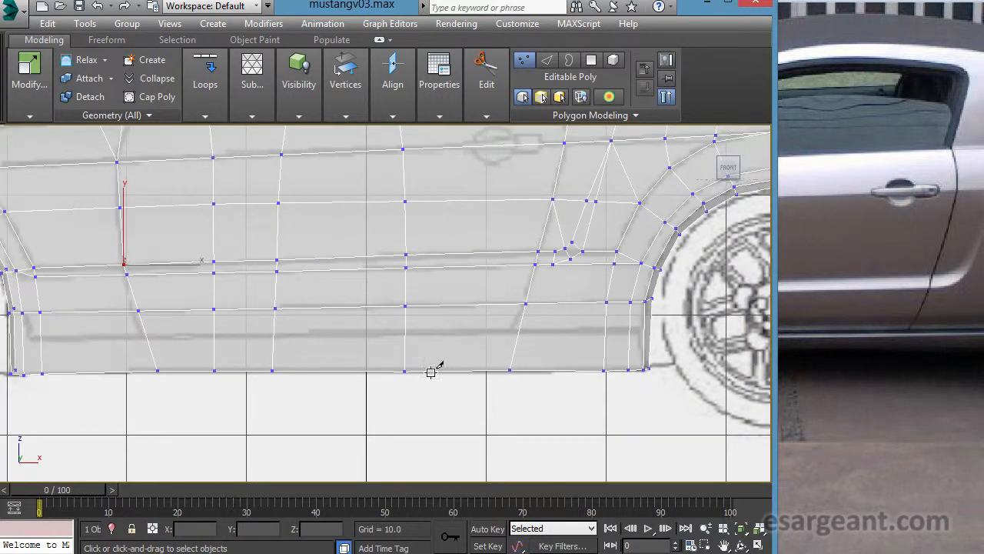
middle_click_drag(432, 372, 282, 362)
scroll(282, 361, "up", 2)
scroll(380, 315, "up", 1)
middle_click_drag(514, 372, 497, 373)
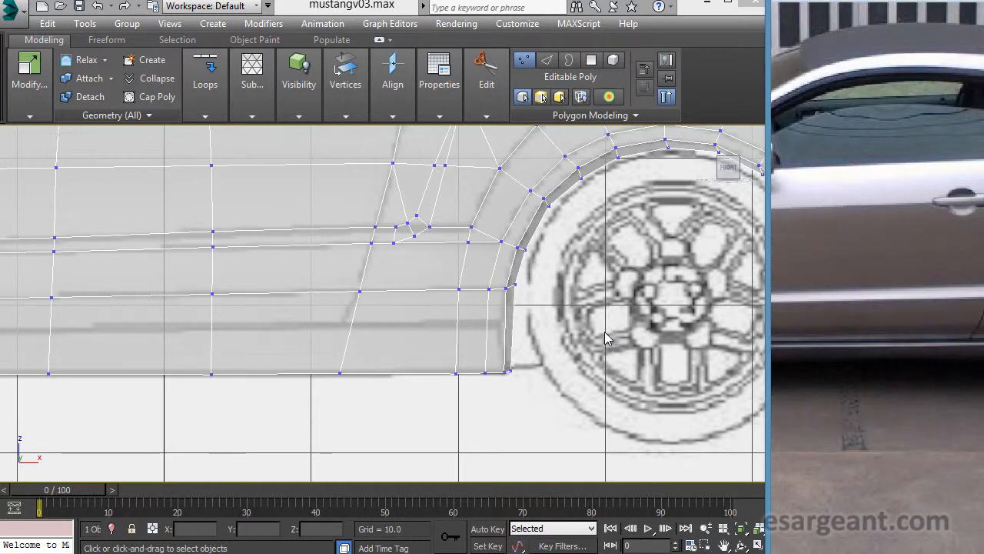
left_click(517, 331)
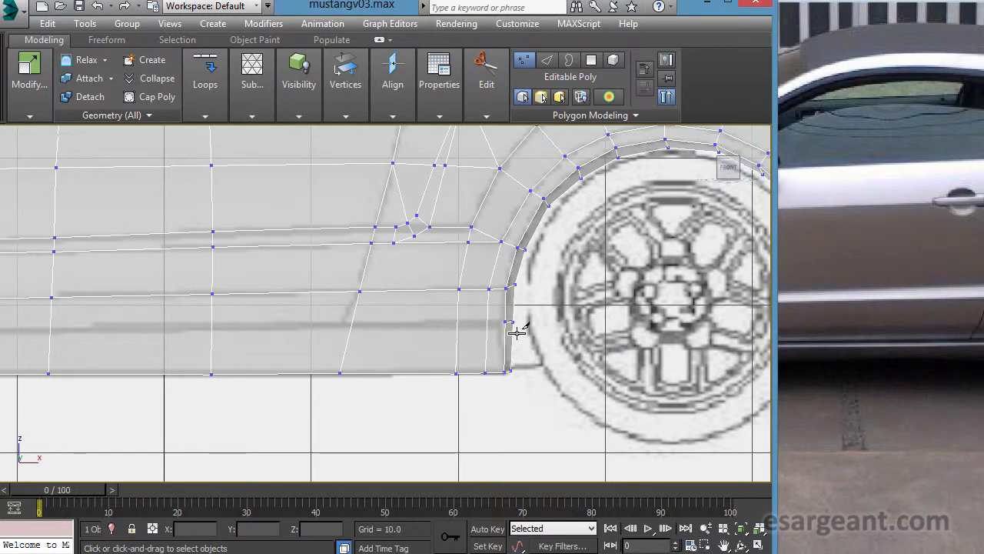
left_click(460, 334)
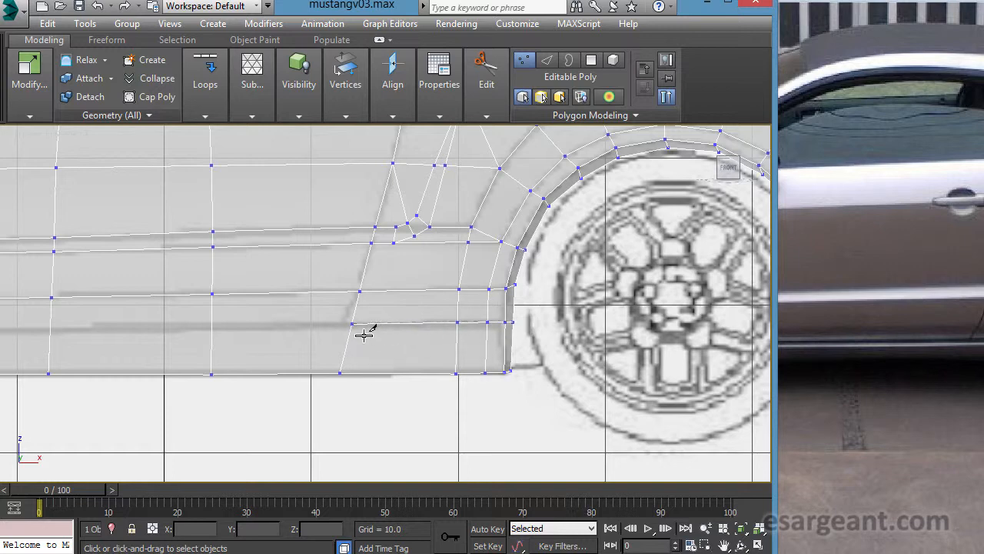
middle_click_drag(87, 358, 474, 372)
left_click(282, 341)
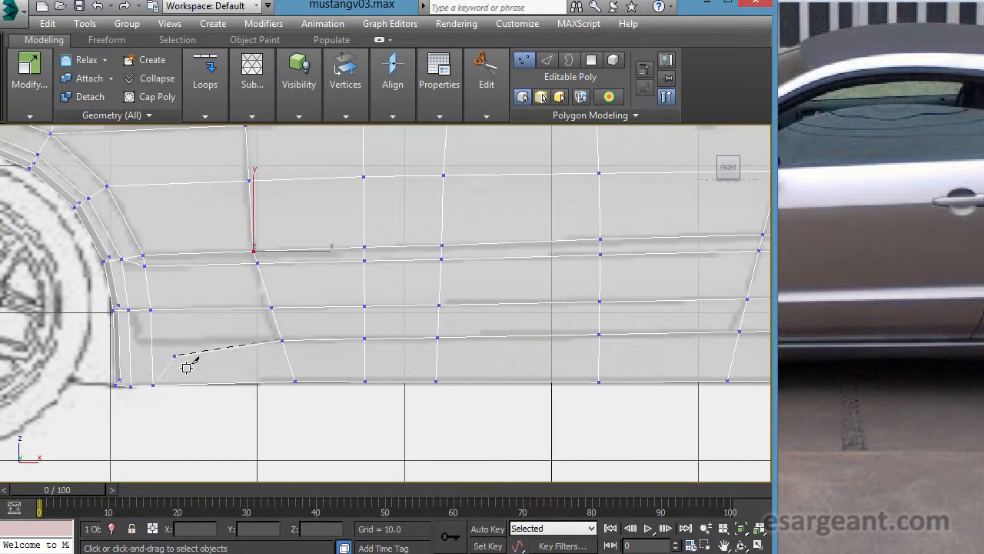
left_click(152, 344)
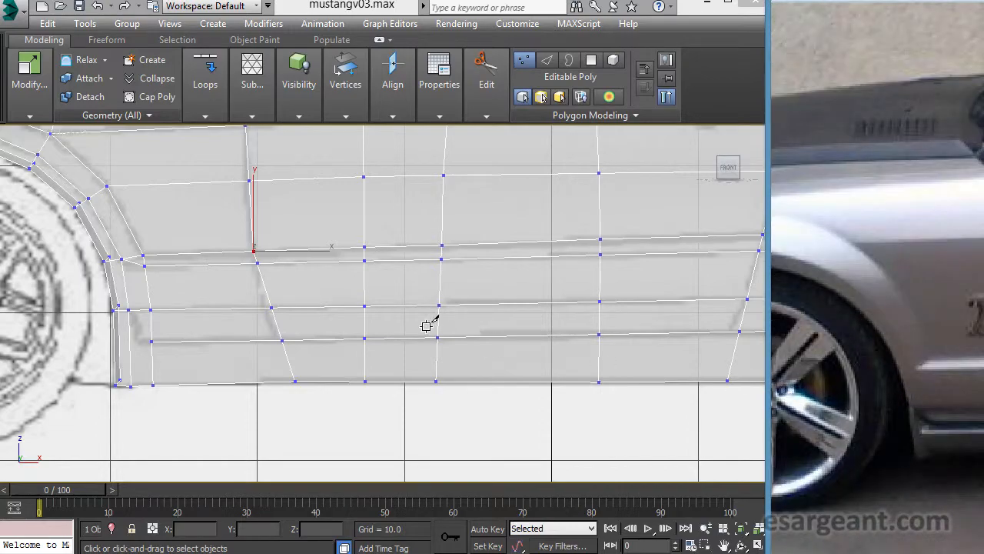
- Continue the lower sill cut across the front wheel arch flare to its inner lip
scroll(316, 424, "up", 1)
middle_click_drag(323, 426, 403, 377)
scroll(402, 377, "down", 1)
key("alt+w")
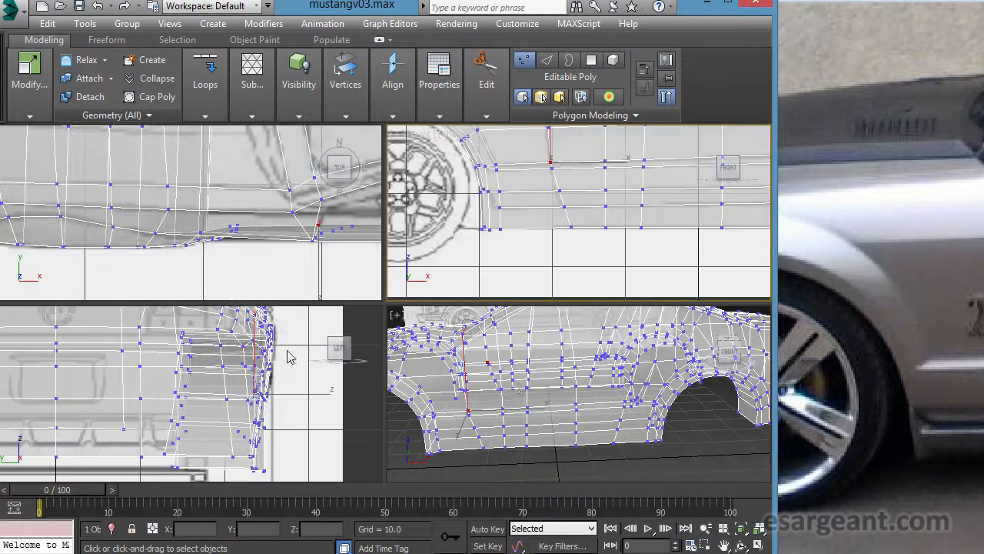
middle_click(400, 407)
key("alt+w")
scroll(379, 410, "down", 2)
middle_click_drag(378, 409, 420, 329, "alt")
middle_click_drag(345, 374, 436, 324, "alt")
scroll(345, 389, "up", 4)
scroll(391, 391, "down", 3)
left_click(371, 370)
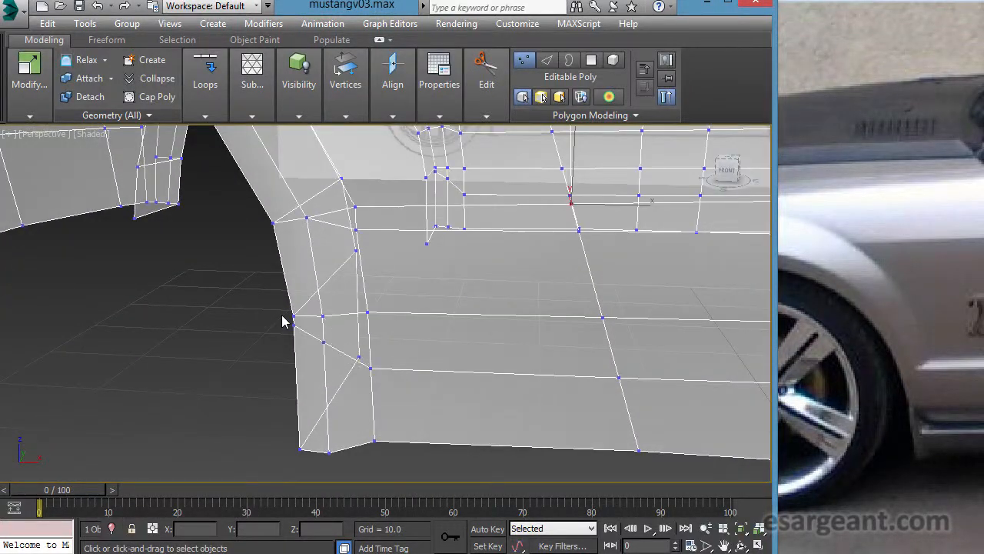
- Cut another lengthwise edge closely below the lower sill line, from the rear wheel arch to the front arch's flare in the side view
middle_click_drag(487, 424, 616, 435, "alt")
key("f")
middle_click_drag(374, 374, 304, 380)
left_click(486, 86)
left_click(407, 156)
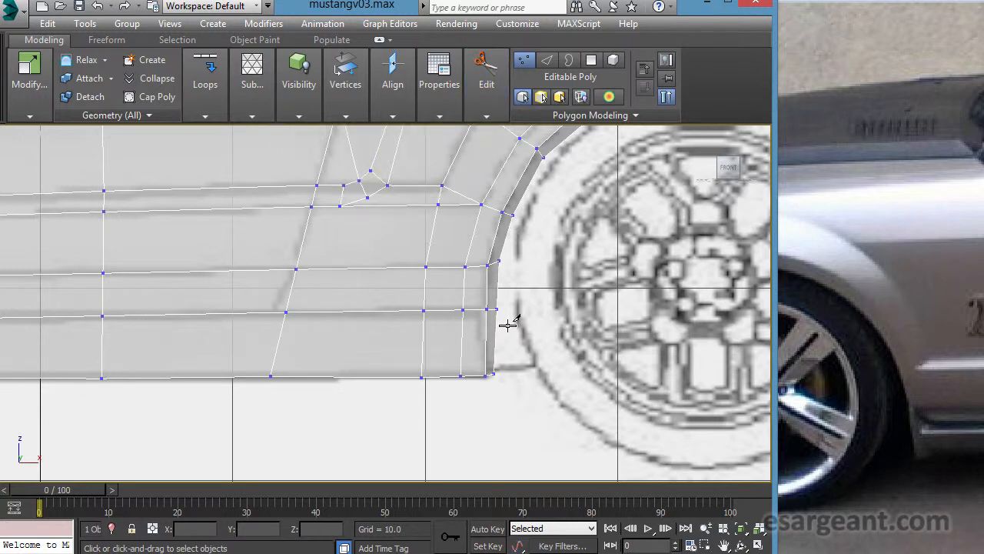
left_click(463, 314)
middle_click_drag(240, 351, 473, 352)
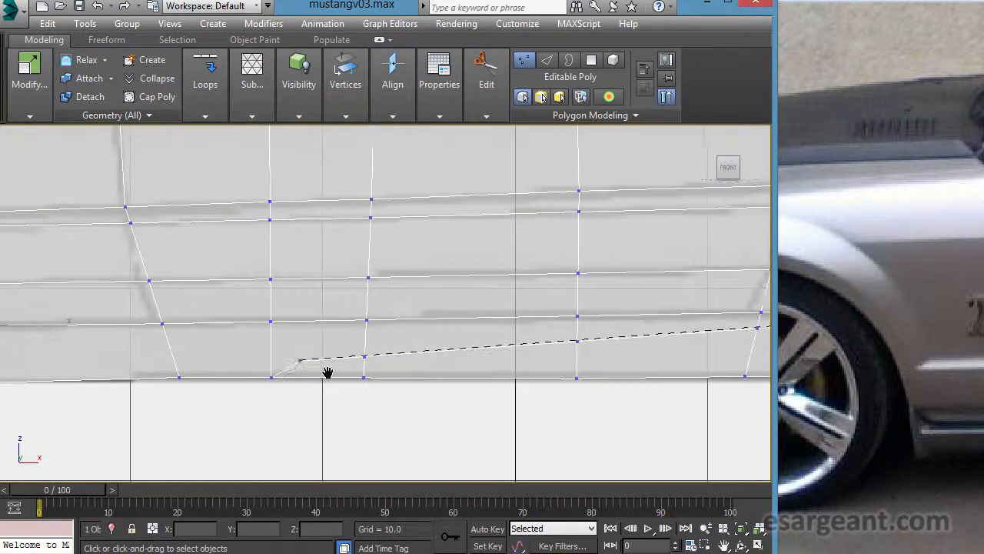
middle_click_drag(308, 372, 522, 355)
middle_click_drag(455, 346, 125, 348)
middle_click_drag(356, 345, 136, 341)
scroll(92, 321, "up", 4)
left_click(55, 298)
middle_click_drag(119, 333, 583, 356)
middle_click_drag(322, 352, 566, 321)
left_click(302, 306)
middle_click_drag(194, 315, 511, 330)
middle_click_drag(326, 327, 536, 290)
left_click(400, 292)
middle_click_drag(220, 290, 439, 281)
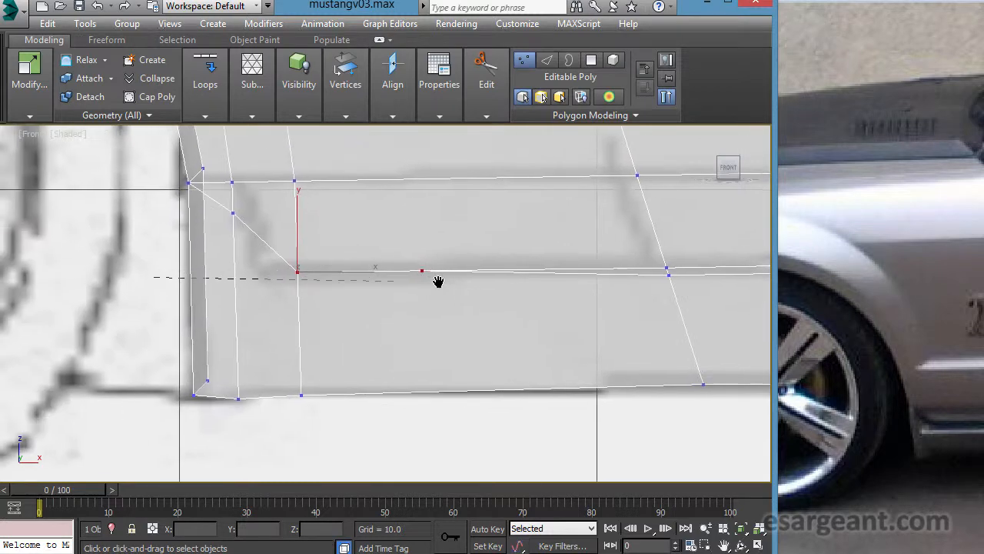
left_click(299, 281)
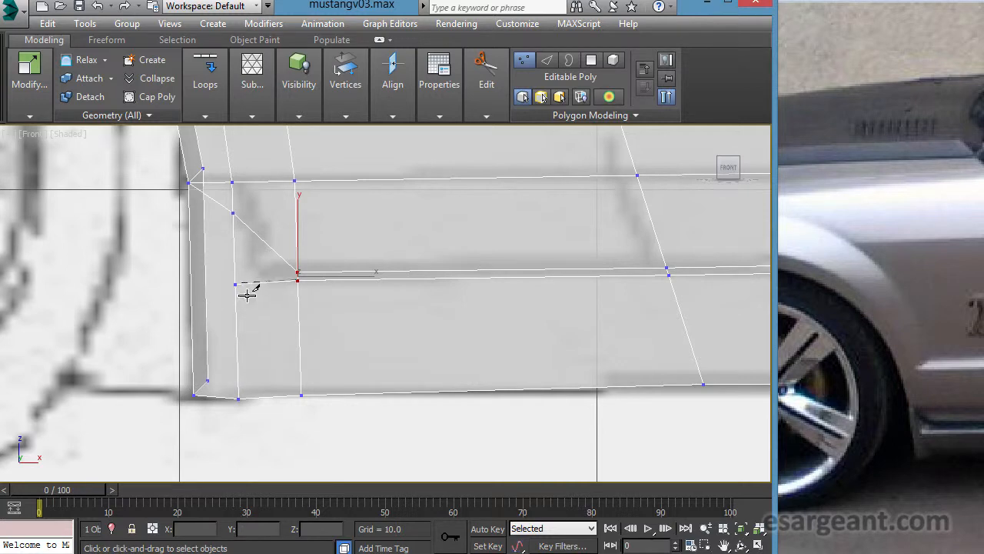
right_click(390, 348)
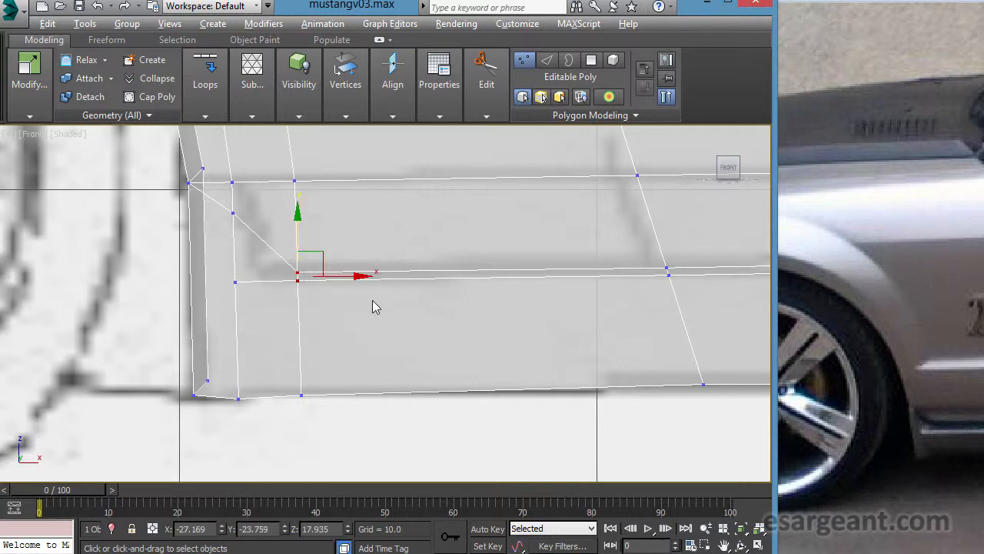
- Select the vertices along the upper of the two close sill edges between the wheel arches and move them inward about 0.49 units along Y
middle_click_drag(371, 290, 265, 312)
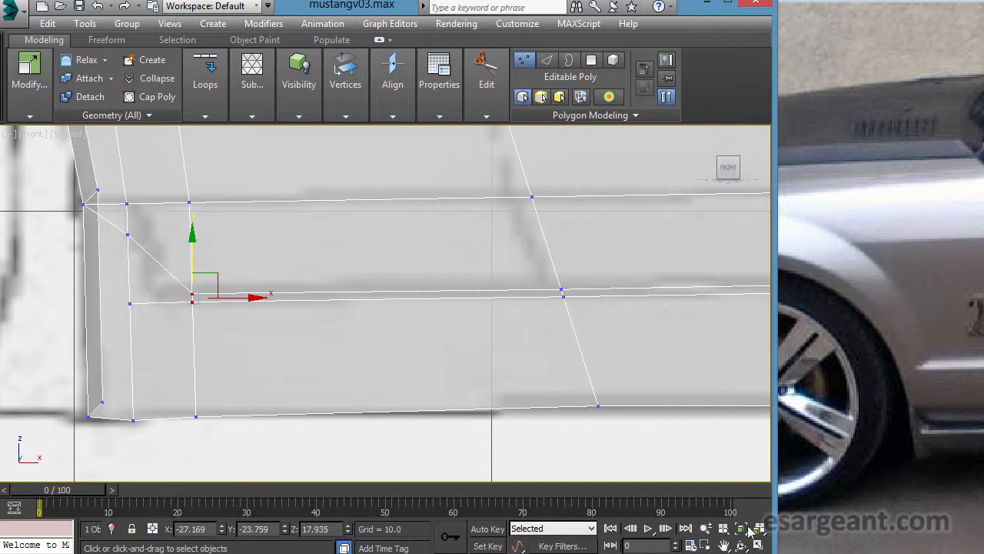
right_click(154, 248)
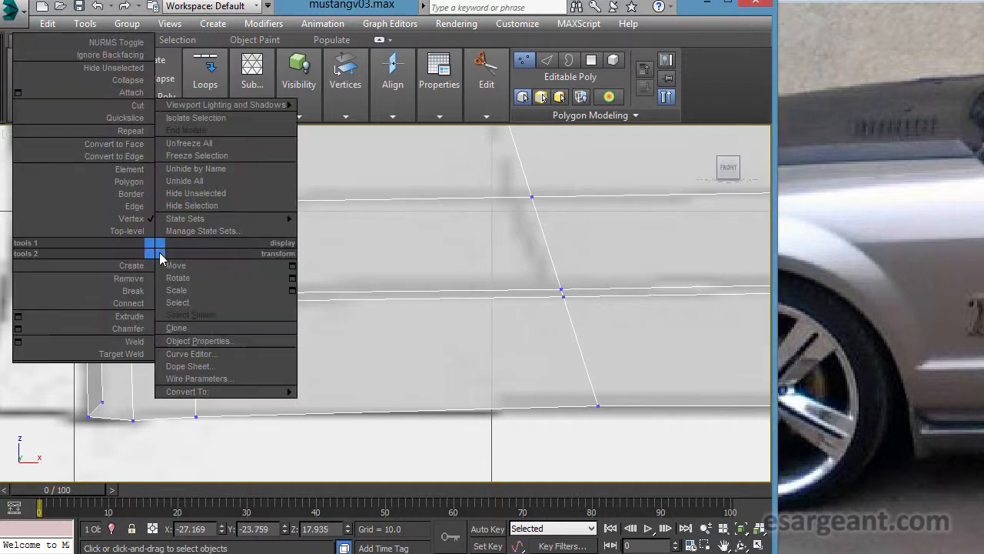
left_click(136, 220)
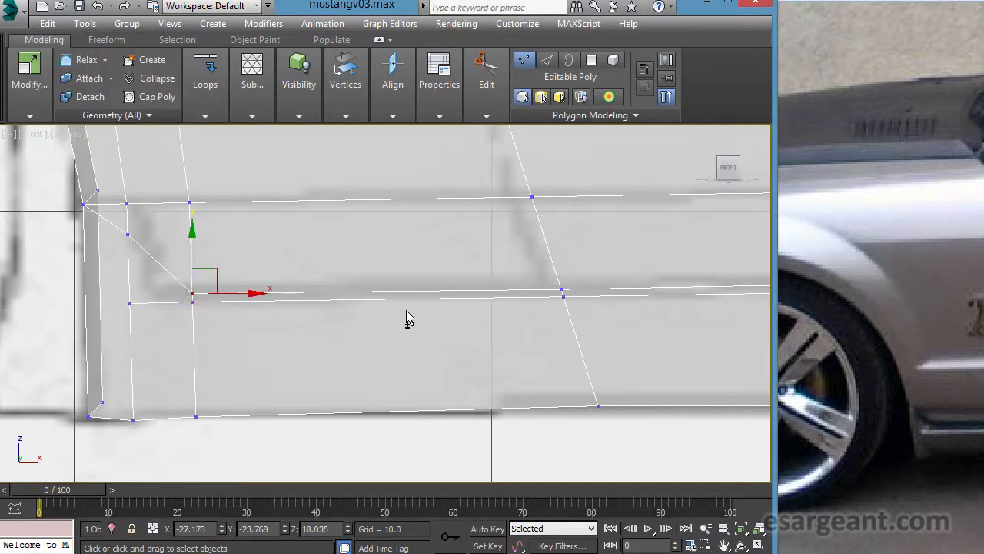
left_click_drag(512, 224, 606, 291, "ctrl")
middle_click_drag(554, 307, 176, 336)
left_click_drag(263, 315, 265, 316, "ctrl")
left_click_drag(399, 276, 476, 314, "ctrl")
middle_click_drag(530, 314, 298, 310)
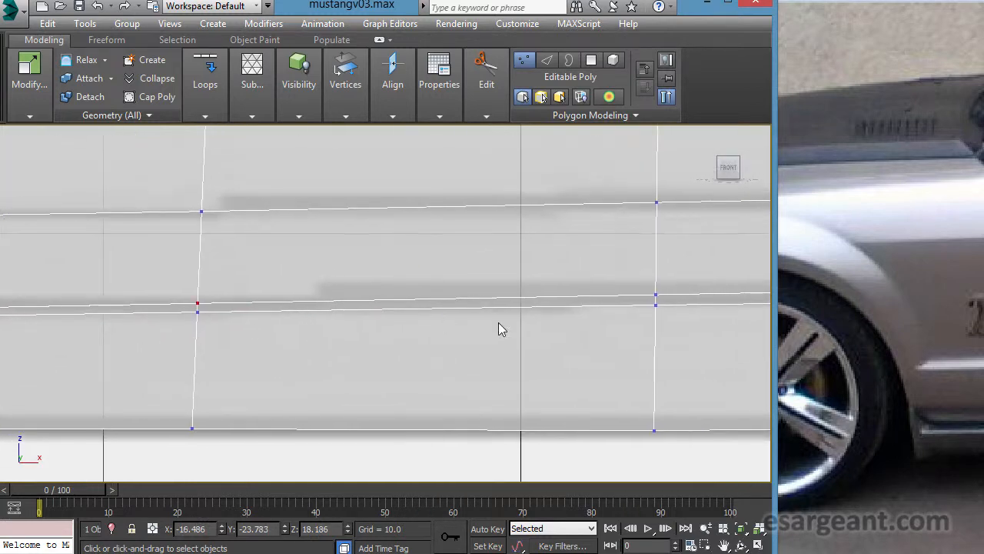
middle_click_drag(472, 325, 216, 328)
left_click_drag(414, 318, 423, 308, "ctrl")
middle_click_drag(572, 303, 182, 303)
left_click_drag(429, 304, 428, 303, "ctrl")
left_click_drag(719, 295, 709, 305, "ctrl")
middle_click_drag(709, 305, 213, 323)
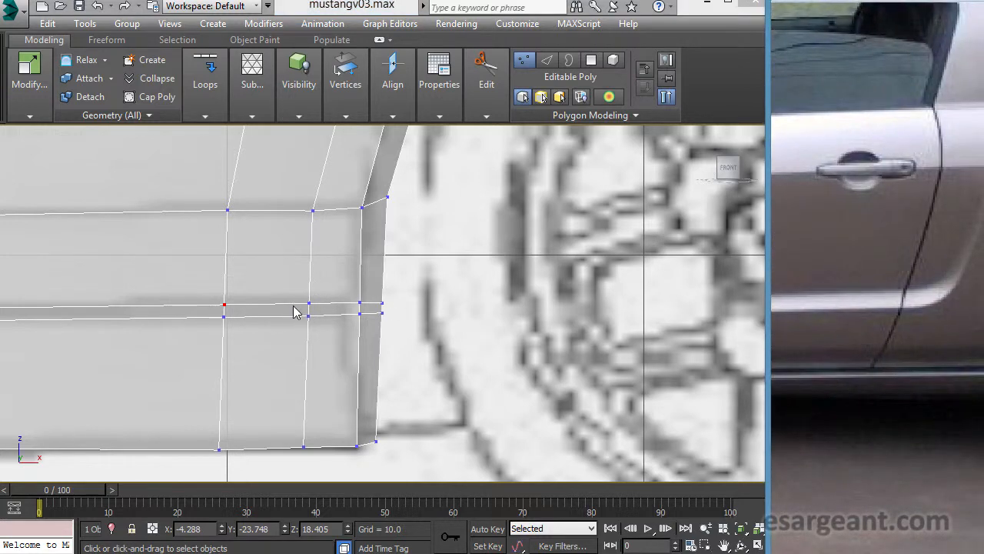
middle_click_drag(357, 335, 335, 332)
left_click_drag(256, 268, 363, 317, "ctrl")
scroll(462, 323, "down", 10)
key("alt+w")
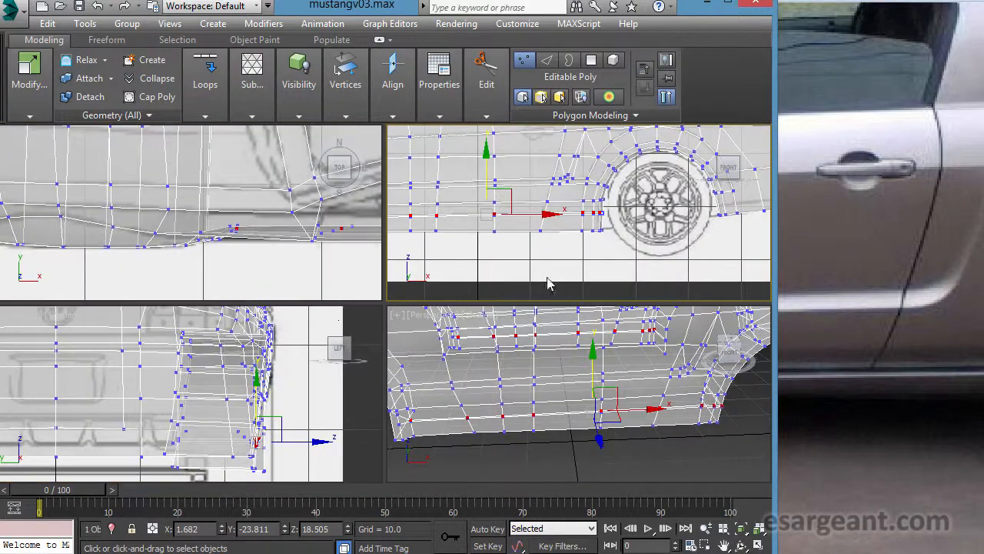
right_click(464, 347)
key("alt+w")
middle_click_drag(409, 382, 445, 365, "alt")
left_click_drag(469, 316, 463, 316)
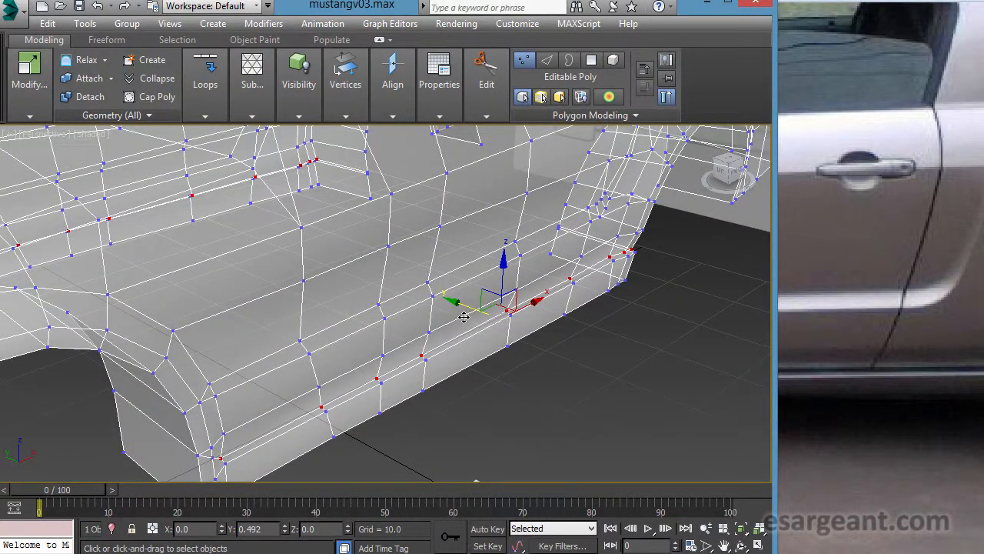
middle_click_drag(463, 317, 454, 352, "alt")
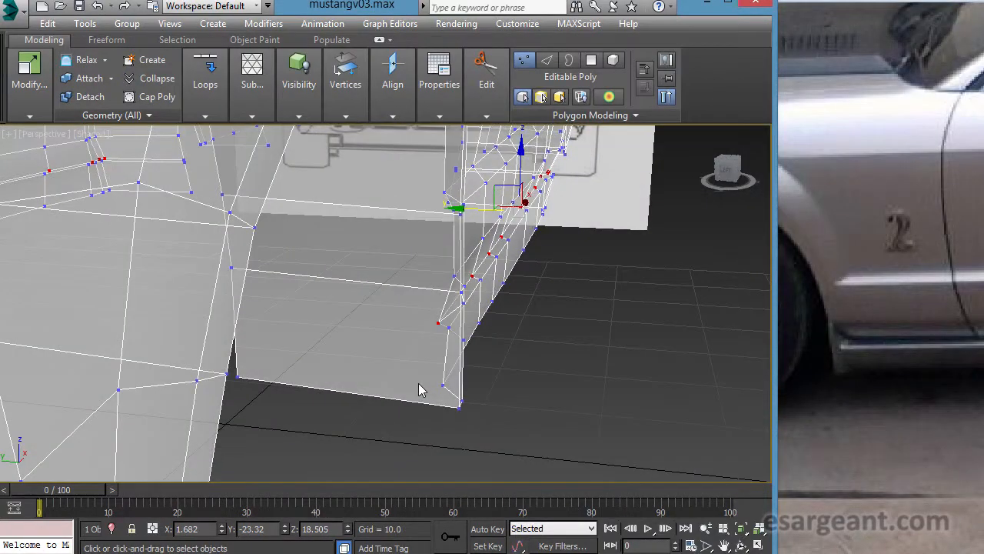
- Select the vertices along the body side's bottom edge between the wheel arches and move them slightly inward along Y
middle_click_drag(419, 383, 320, 383, "alt")
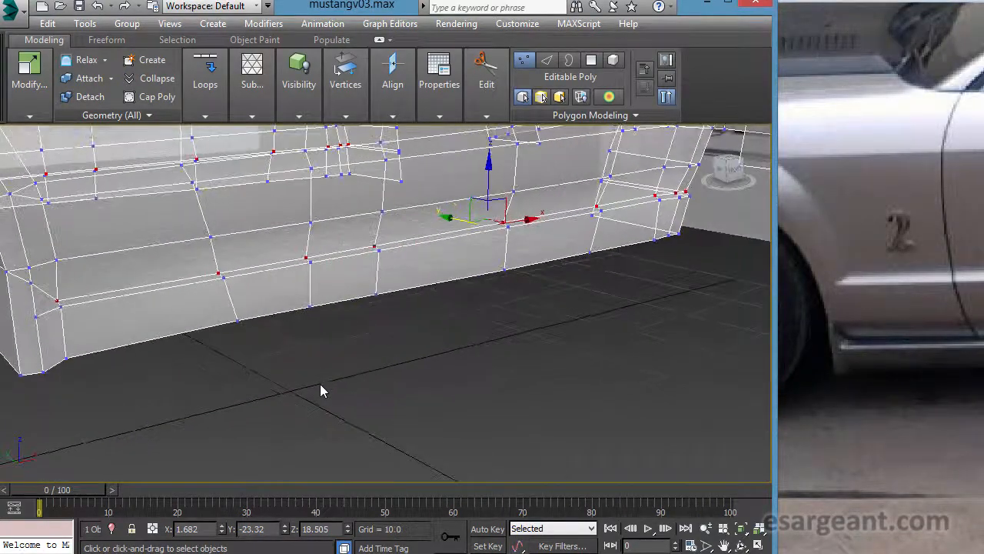
middle_click_drag(98, 366, 255, 343, "alt")
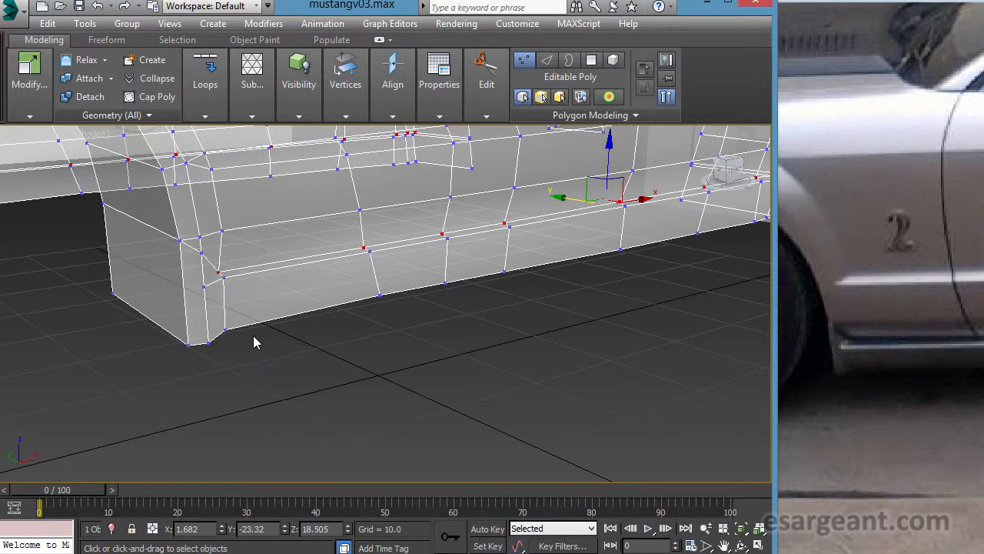
left_click_drag(239, 335, 251, 343)
left_click_drag(365, 276, 493, 332, "ctrl")
middle_click_drag(544, 361, 357, 370, "alt")
left_click_drag(230, 291, 302, 340, "ctrl")
left_click_drag(386, 280, 438, 311, "ctrl")
middle_click_drag(527, 270, 528, 381, "alt")
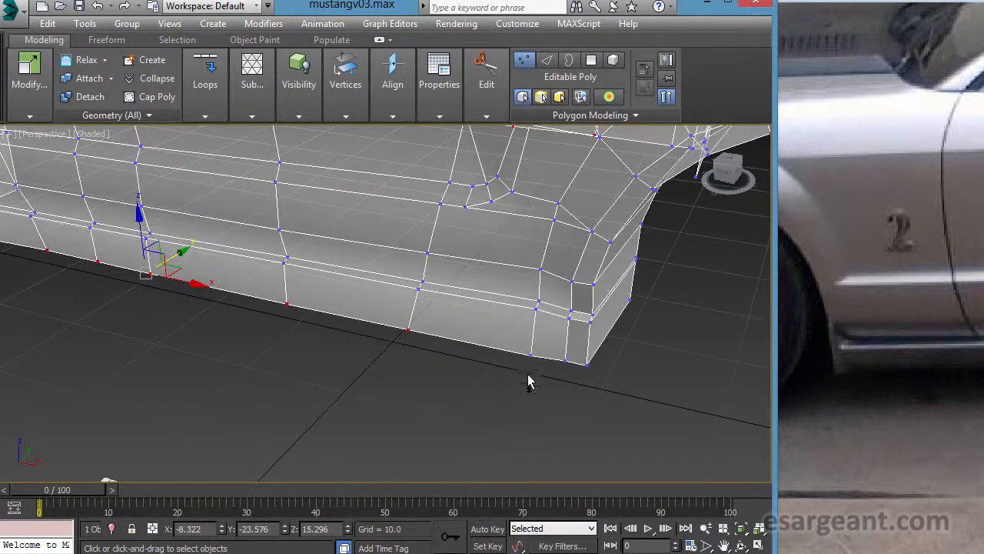
left_click_drag(519, 336, 591, 370, "ctrl")
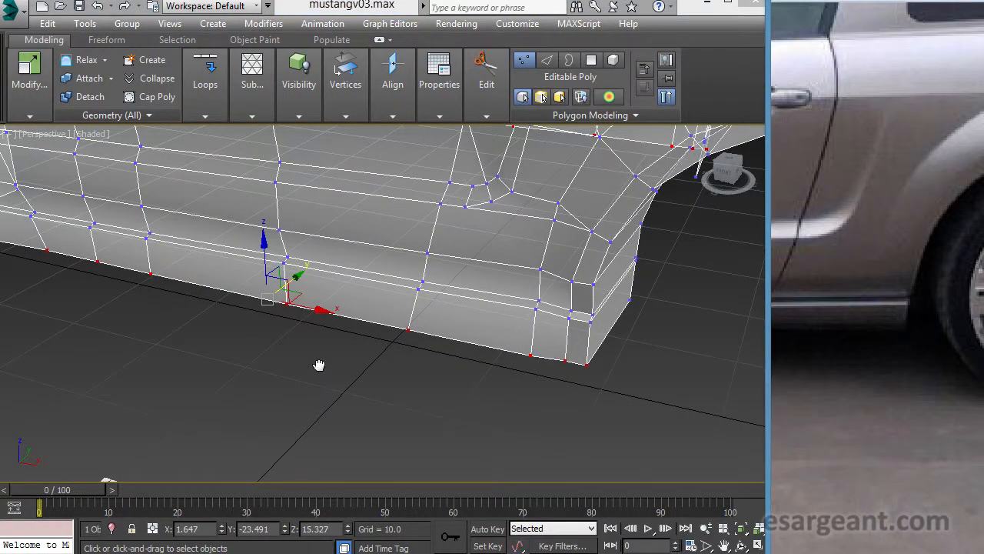
middle_click_drag(350, 364, 238, 331, "alt")
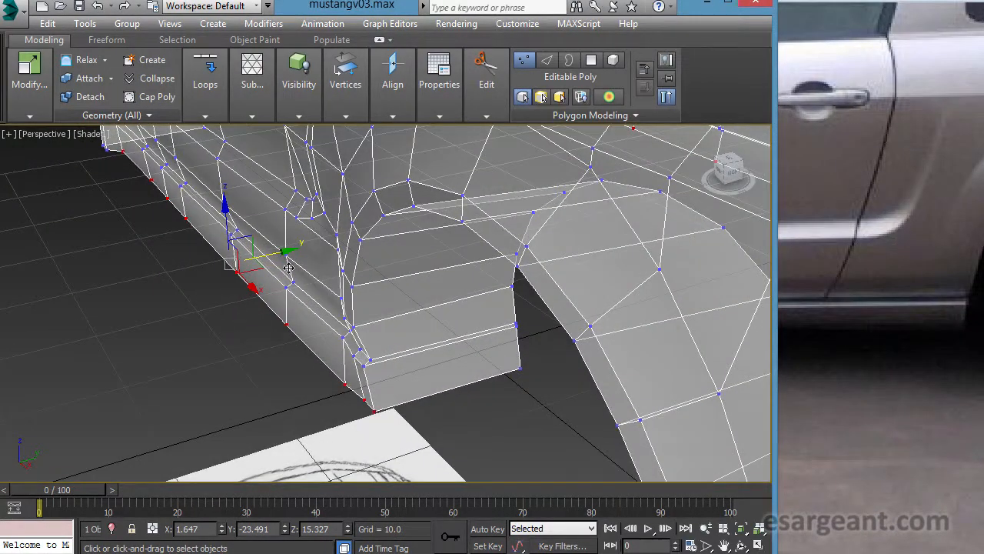
left_click_drag(295, 266, 300, 264)
middle_click_drag(312, 338, 331, 330, "alt")
scroll(461, 344, "down", 4)
left_click(461, 344)
- Examine the edge layout of the door, sill and rear quarter against the side blueprint
scroll(331, 329, "up", 3)
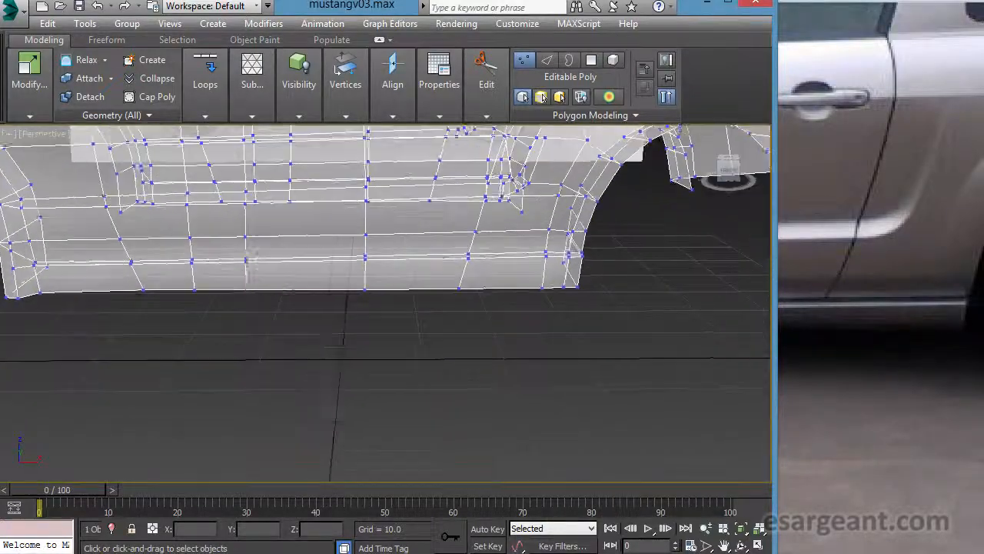
key("alt+w")
middle_click(582, 236)
key("alt+w")
middle_click_drag(431, 266, 584, 323)
scroll(531, 306, "down", 3)
mouse_move(421, 288)
middle_mouse_down()
mouse_move(445, 283)
mouse_move(437, 277)
middle_mouse_up()
middle_click_drag(464, 323, 451, 355)
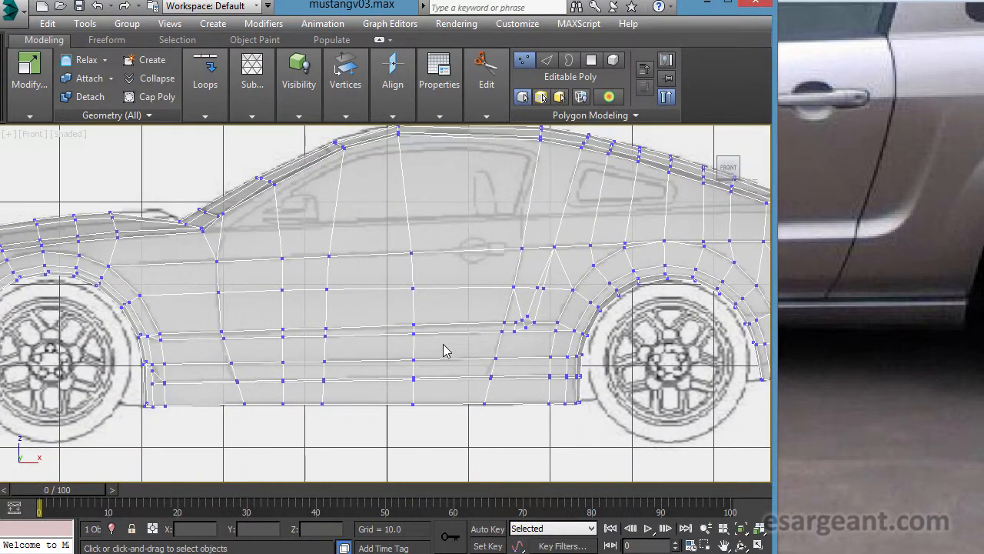
middle_click_drag(448, 278, 400, 304)
scroll(402, 309, "down", 1)
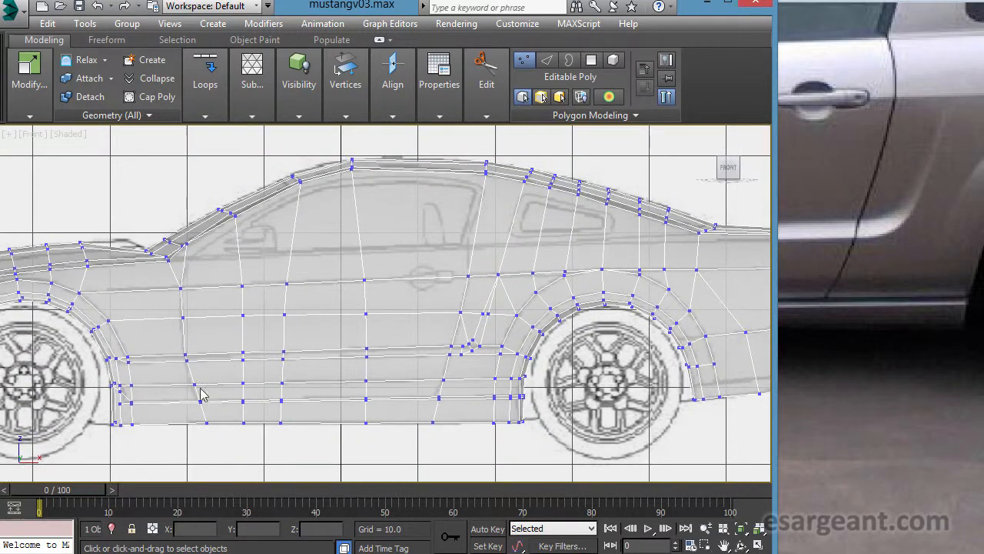
middle_click_drag(499, 345, 449, 346)
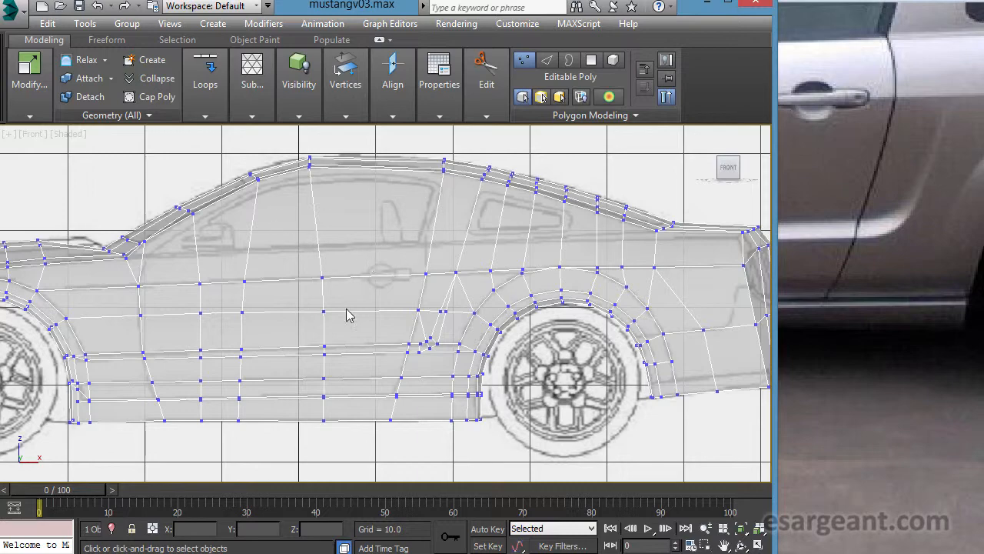
scroll(397, 307, "up", 5)
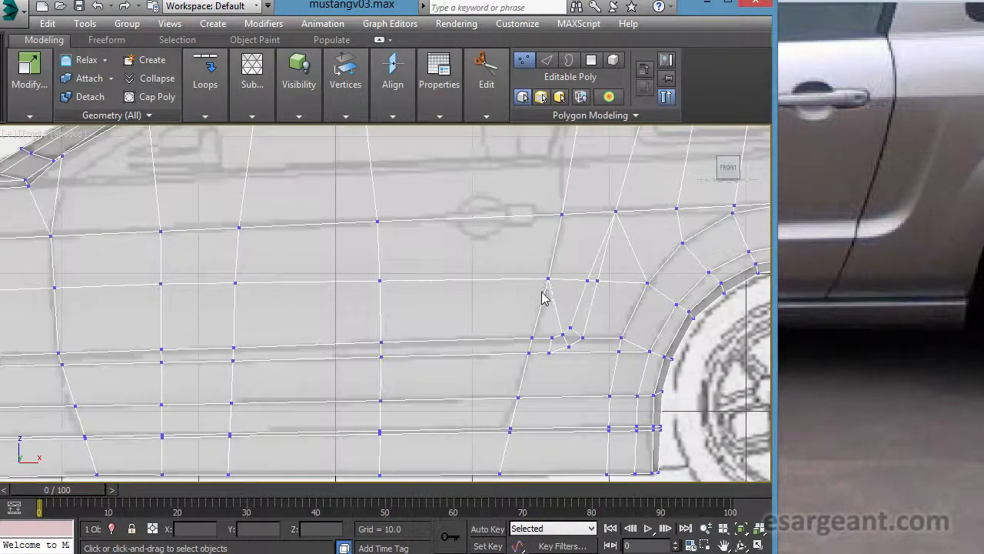
middle_click_drag(544, 298, 279, 314)
scroll(353, 318, "down", 4)
middle_click_drag(354, 318, 450, 317)
scroll(400, 317, "down", 2)
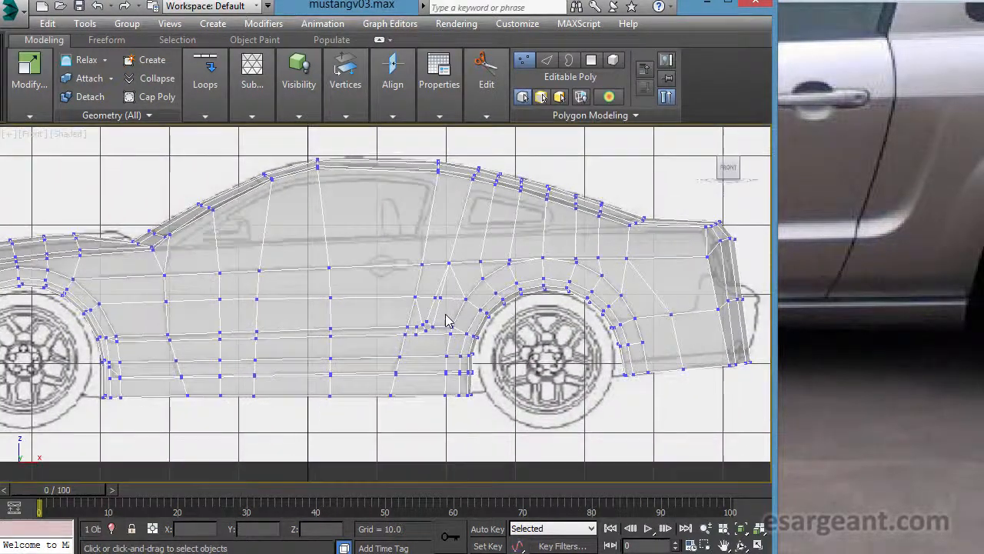
middle_click_drag(386, 316, 486, 305)
scroll(470, 292, "down", 1)
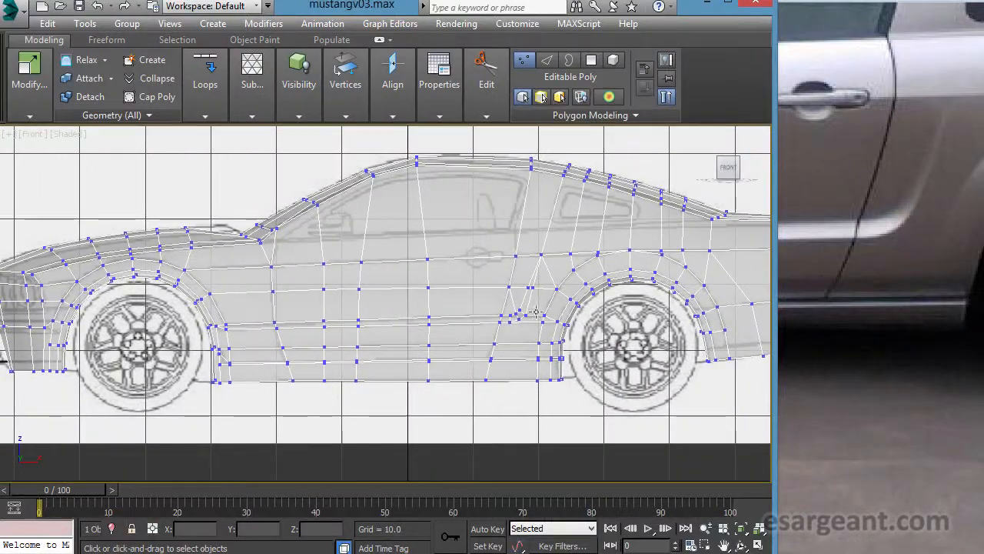